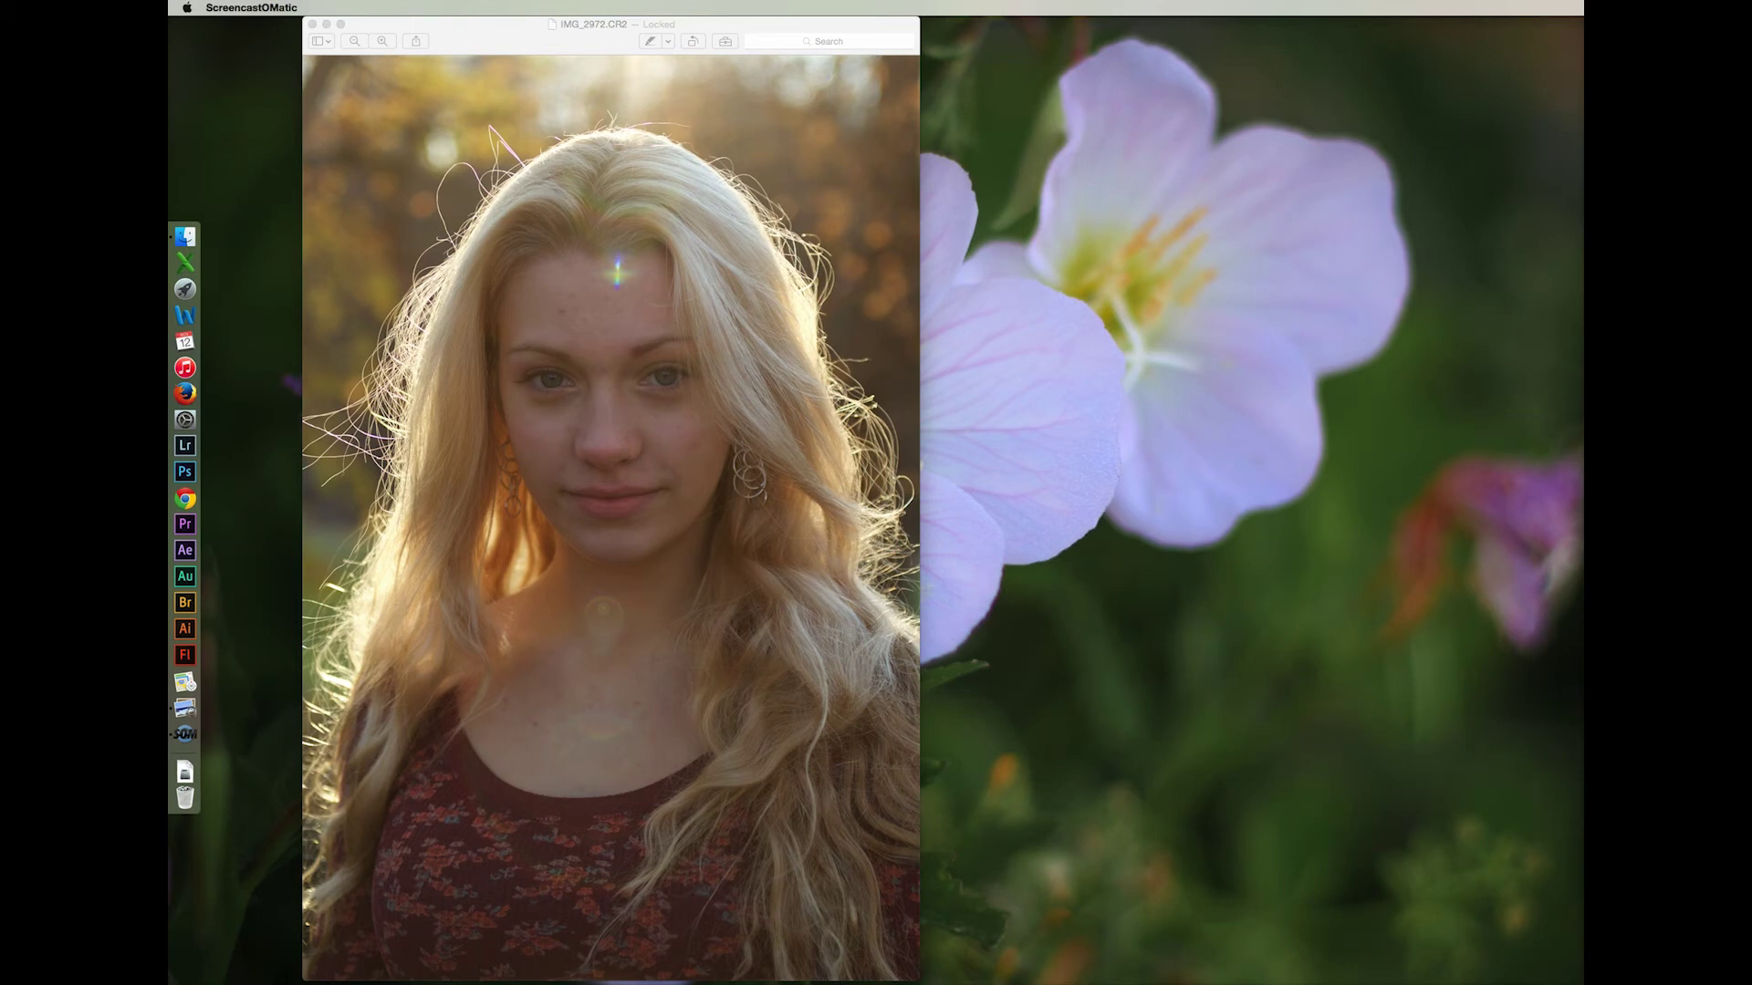
Launch Photoshop CC 2014 from the Dock
{"action": "left_click", "coordinate": [203, 478]}
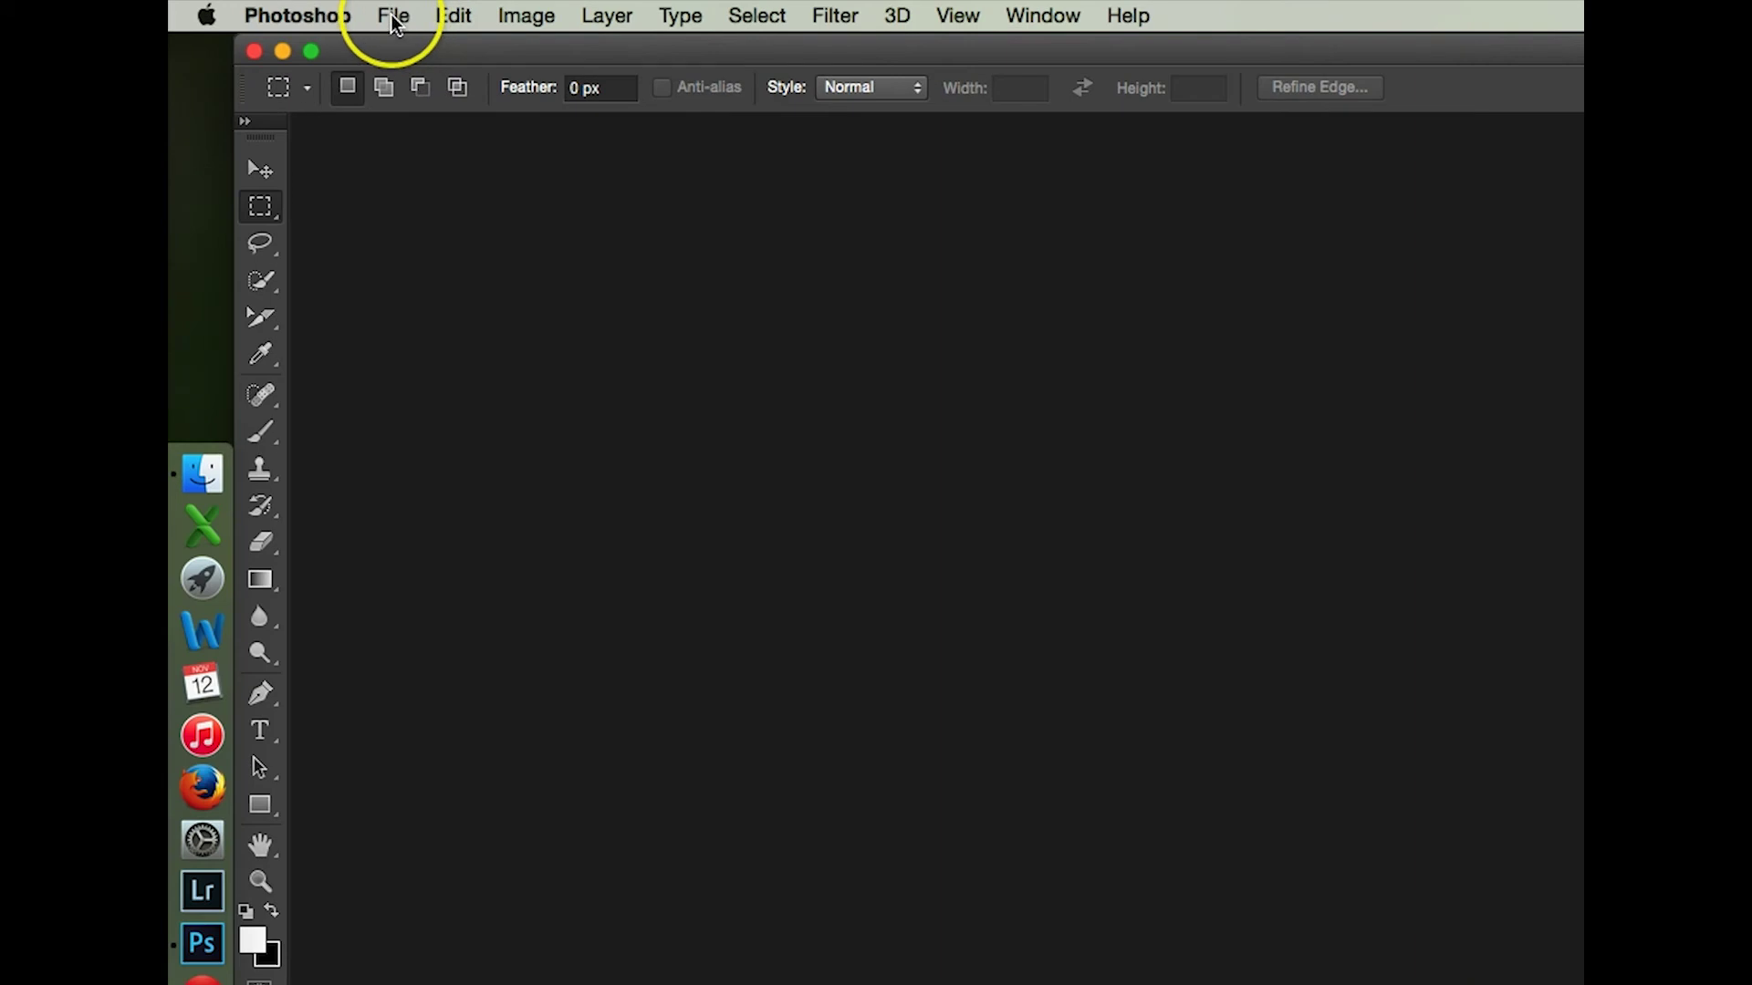
Open the raw photo IMG_2972.CR2 from the Desktop into Camera Raw
{"action": "left_click", "coordinate": [394, 18]}
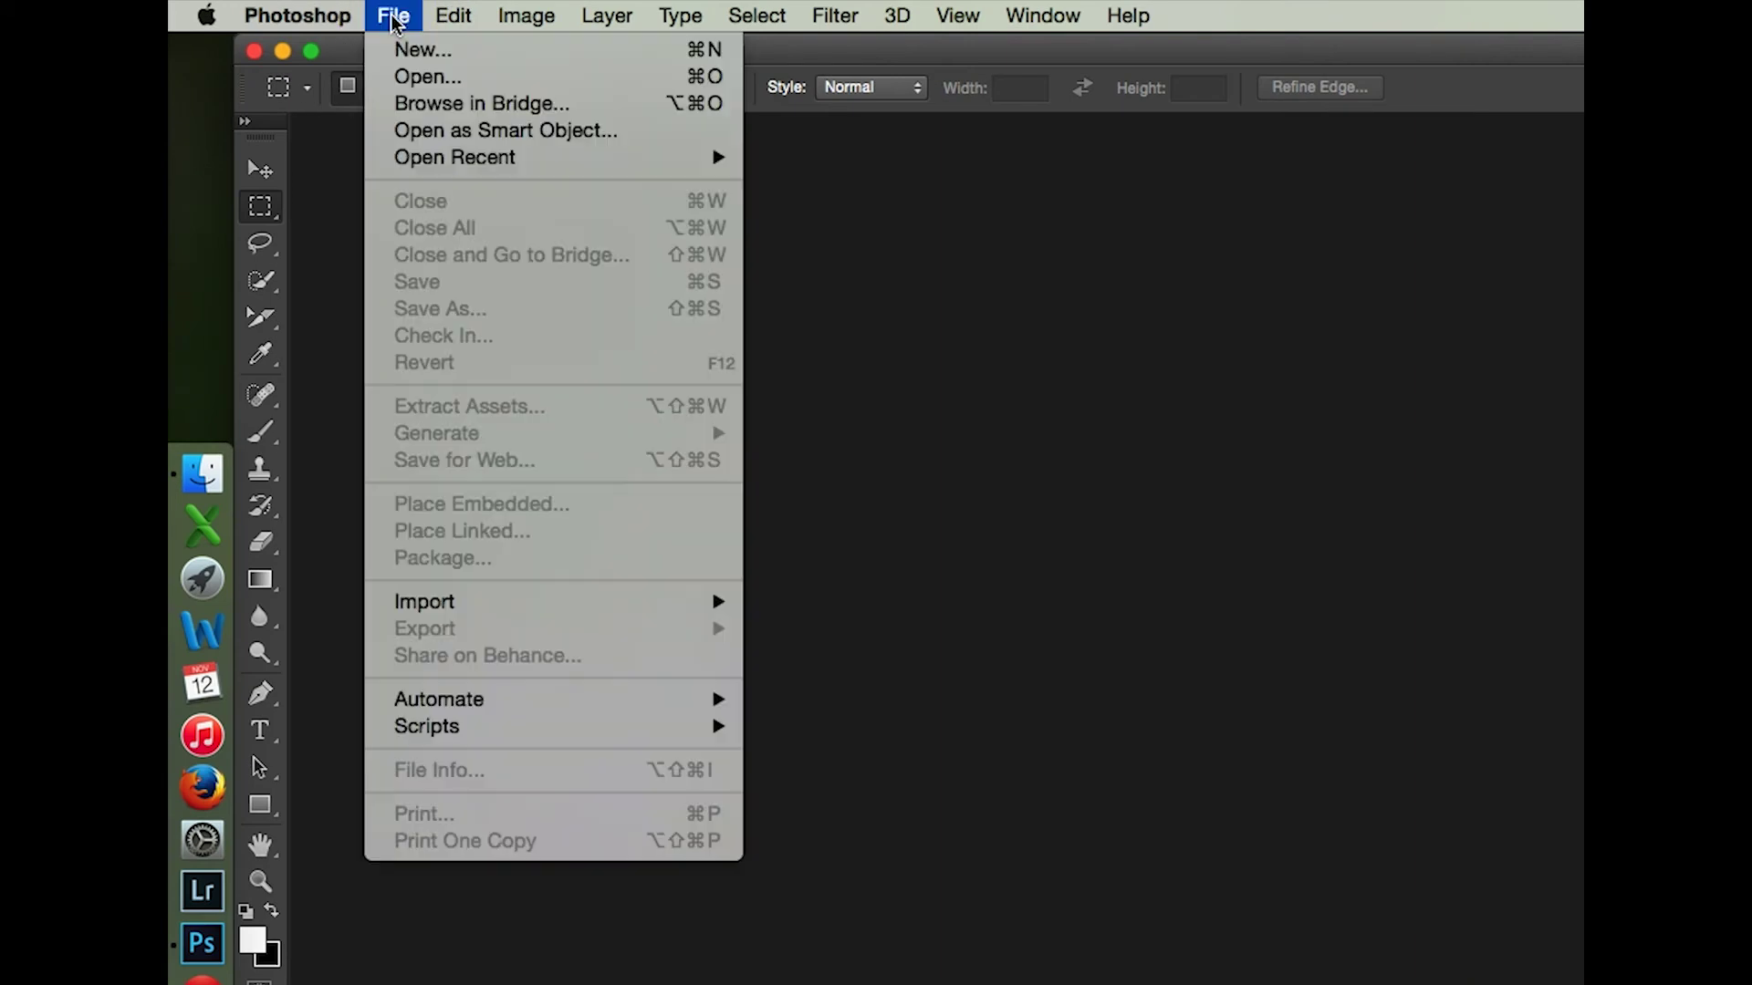
{"action": "left_click", "coordinate": [319, 53]}
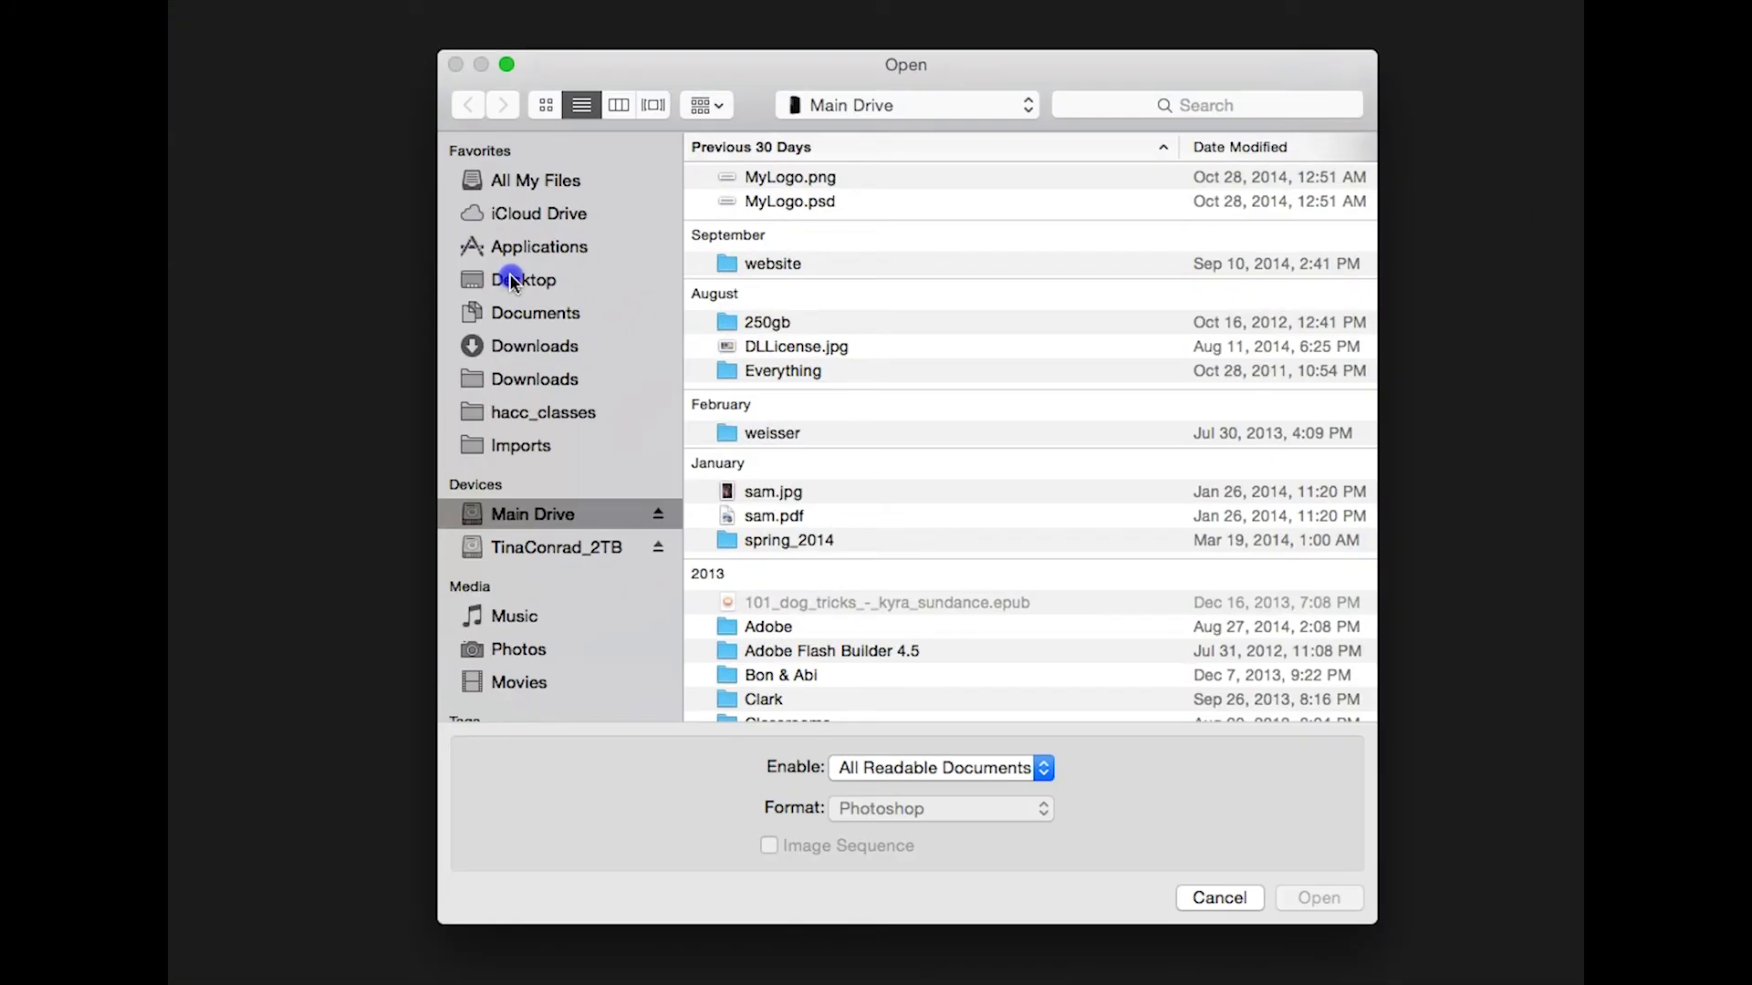
{"action": "left_click", "coordinate": [870, 273]}
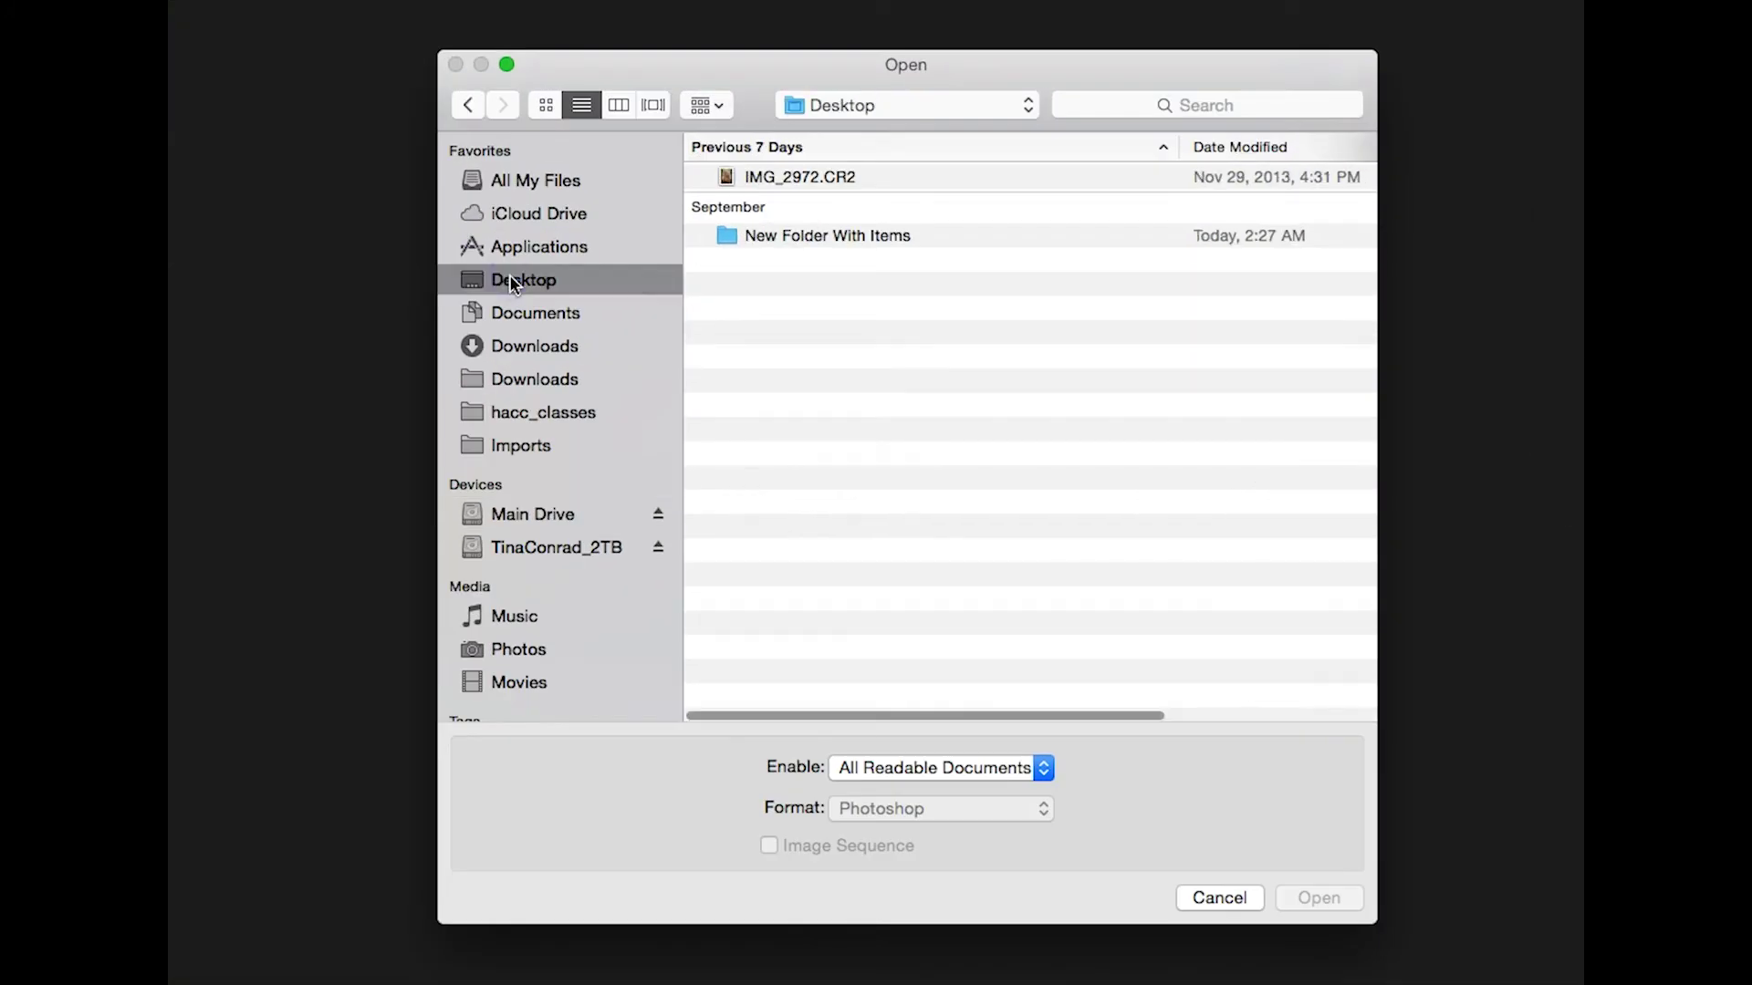
{"action": "left_click", "coordinate": [868, 176]}
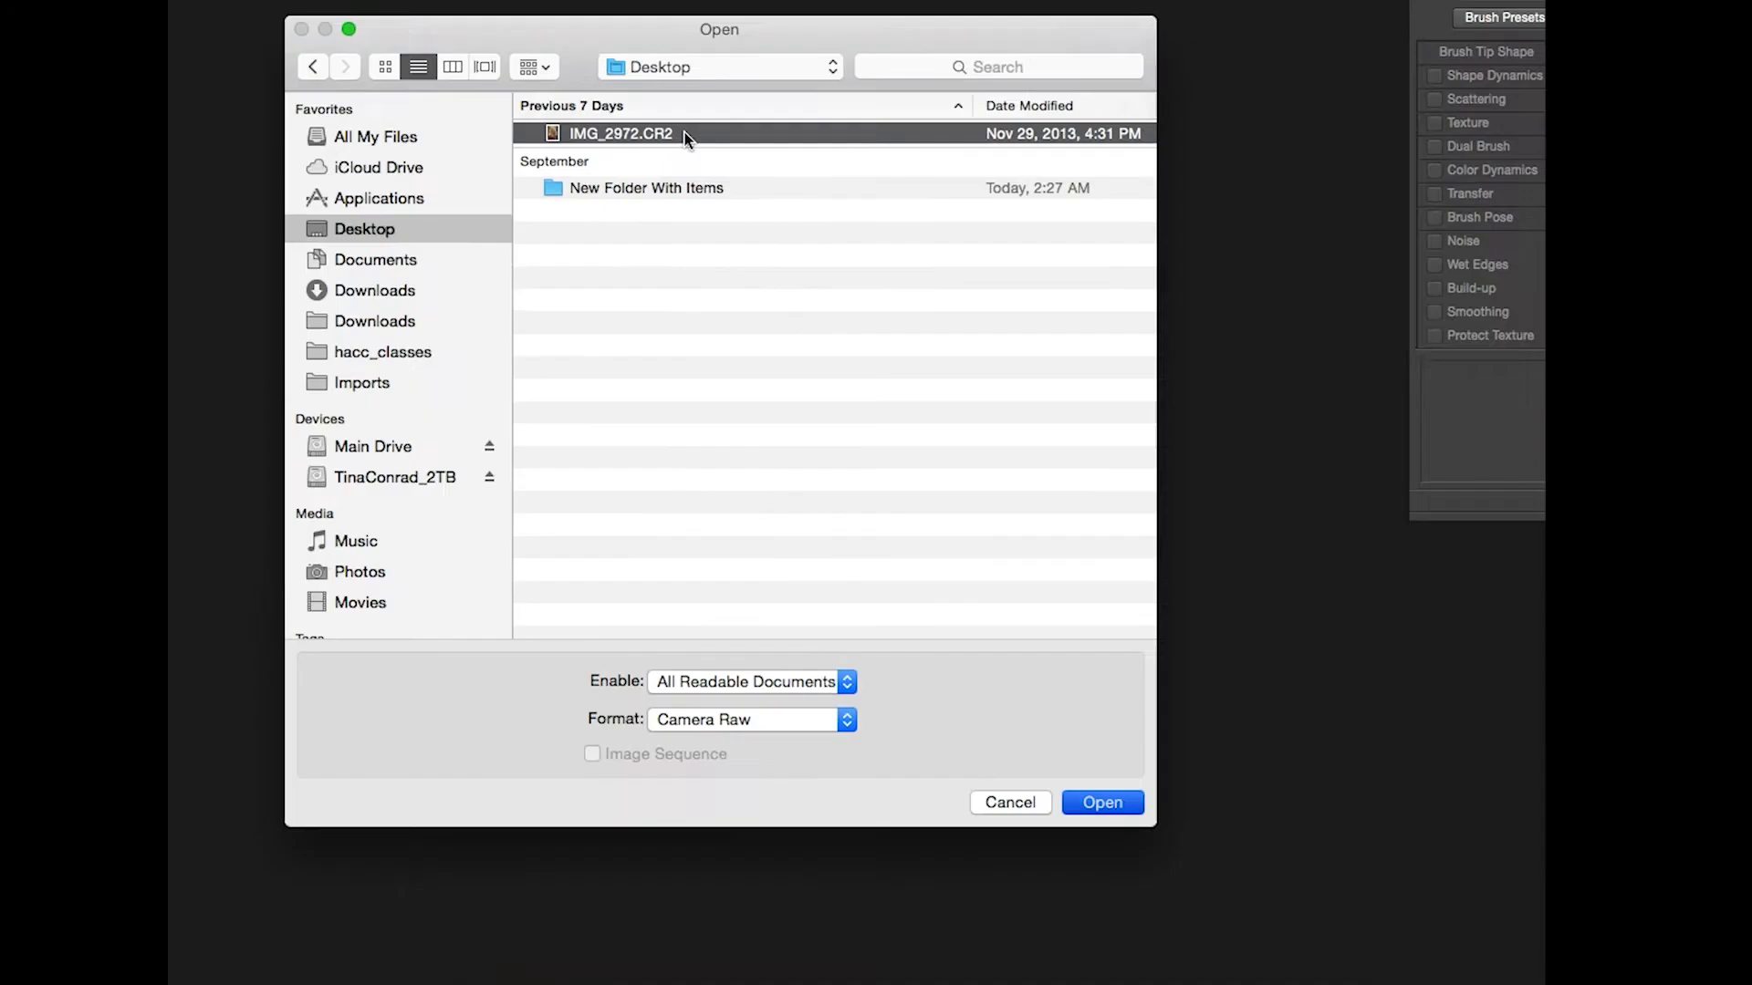
{"action": "double_click", "coordinate": [868, 176]}
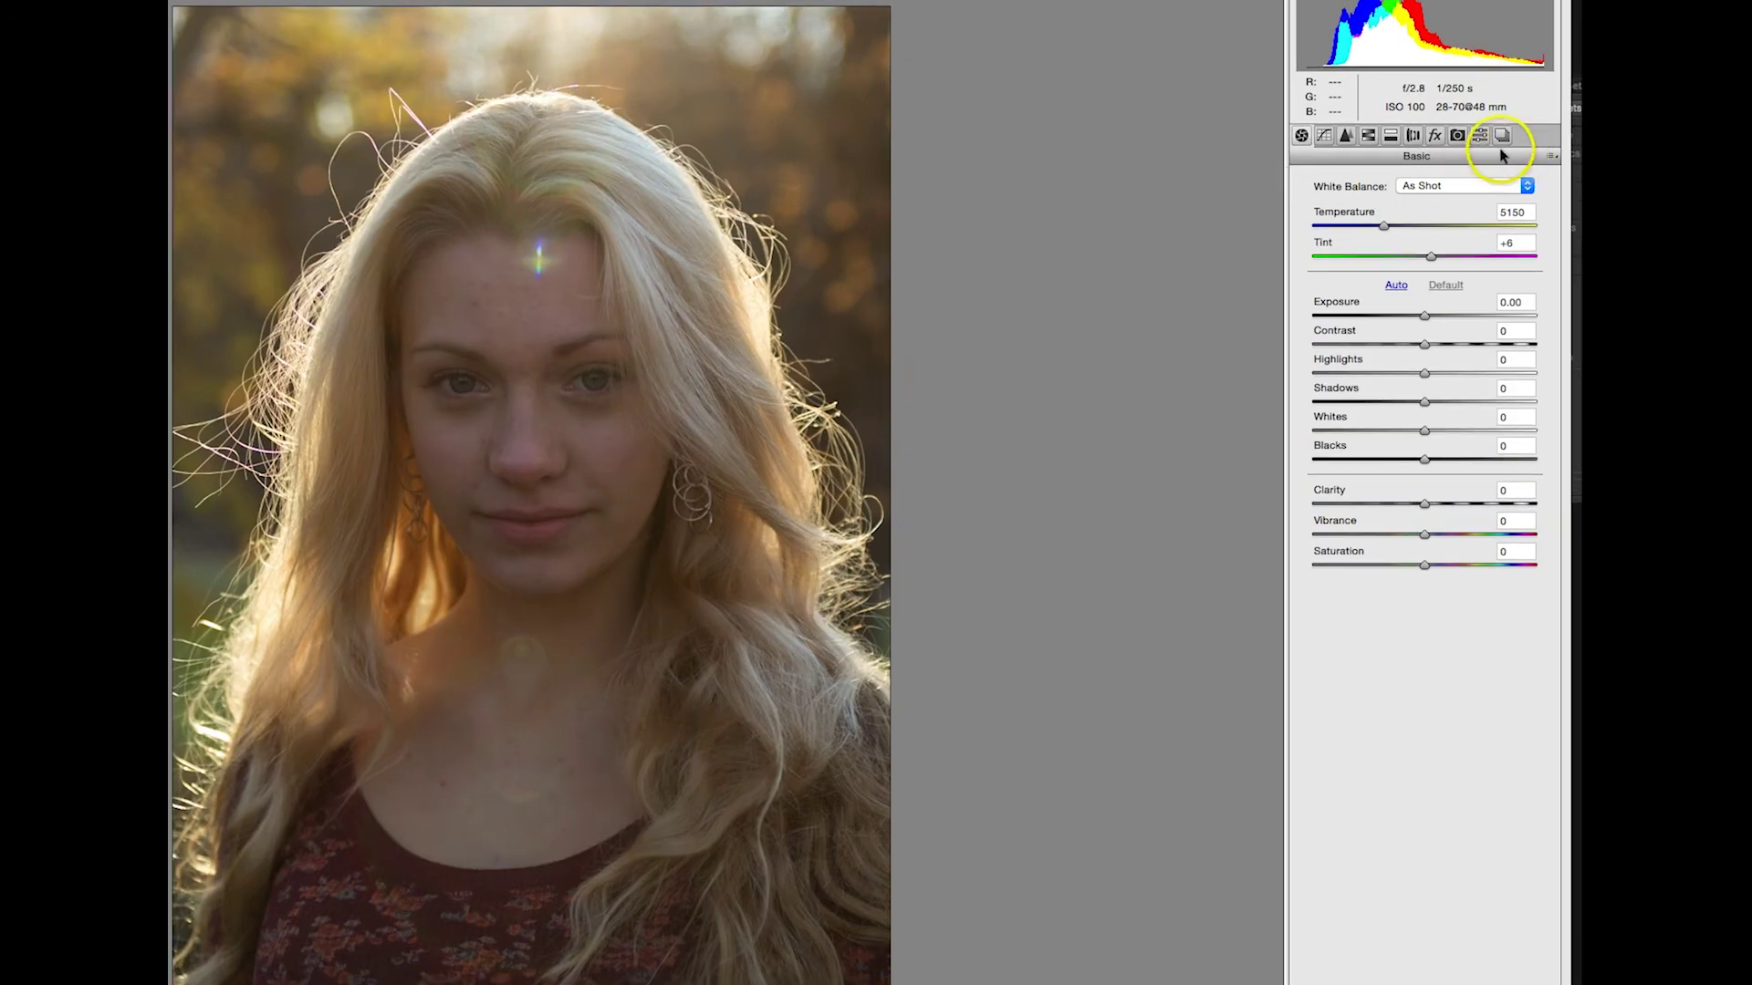
Change the Camera Calibration profile from Adobe Standard to Camera Landscape
{"action": "left_click", "coordinate": [1489, 168]}
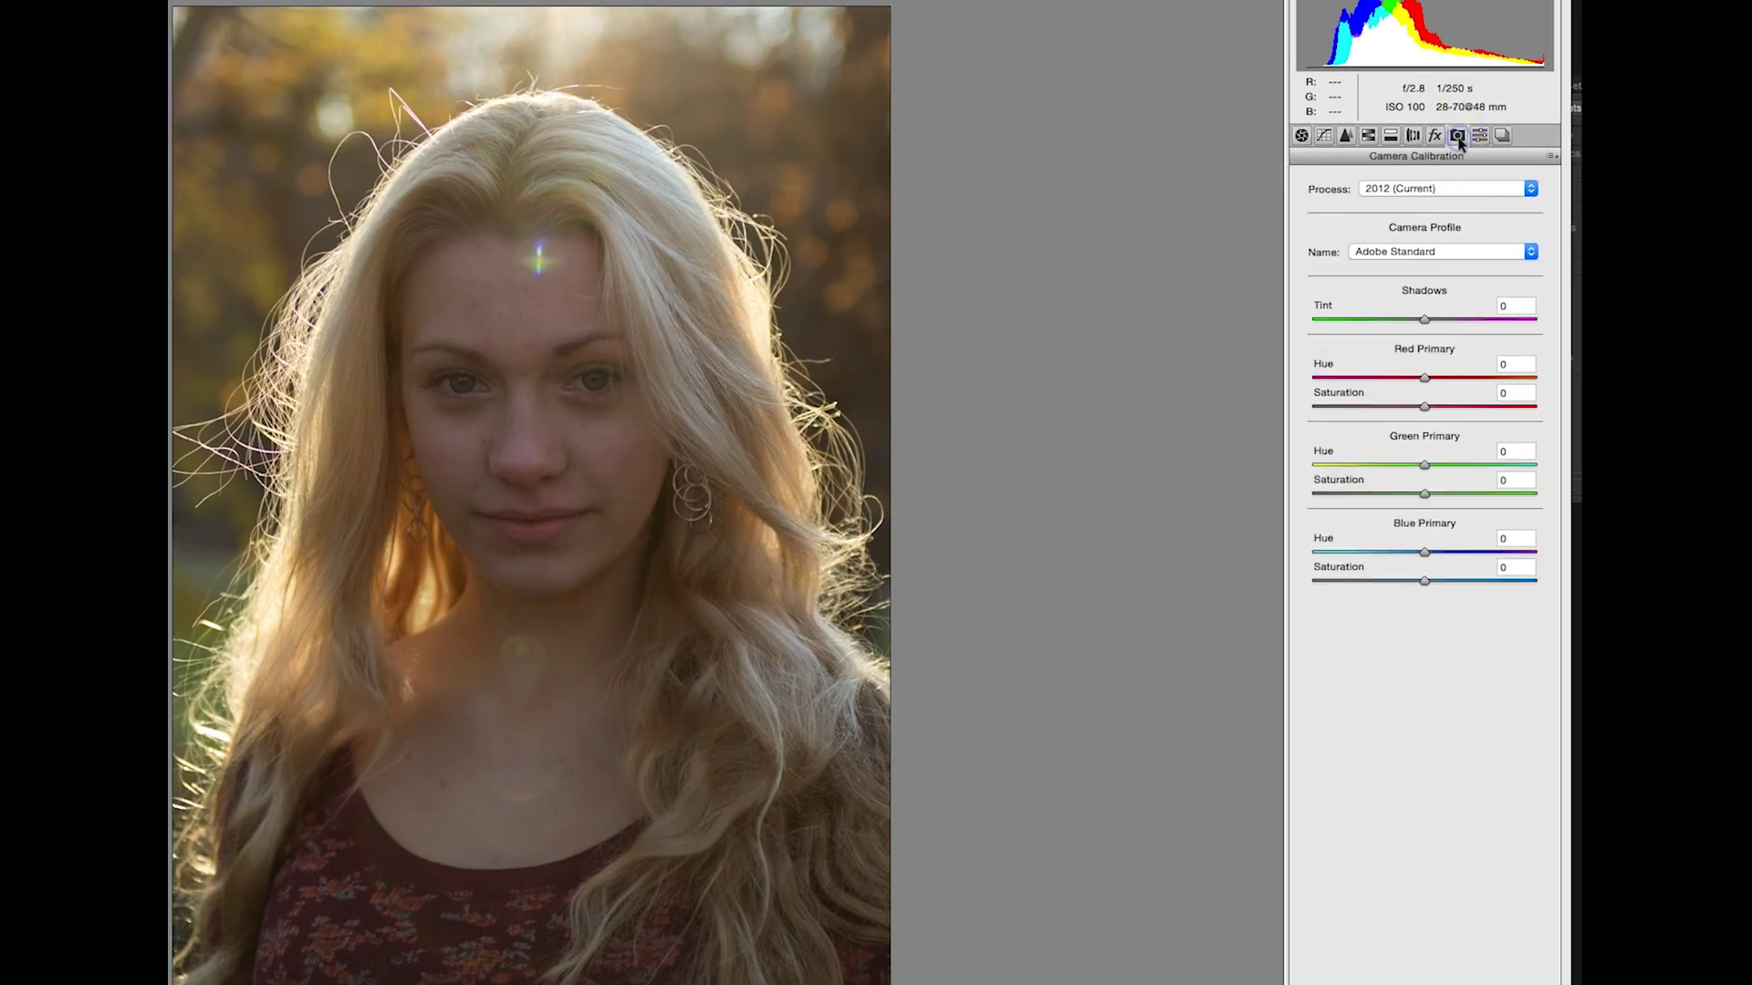
{"action": "left_click", "coordinate": [1427, 253]}
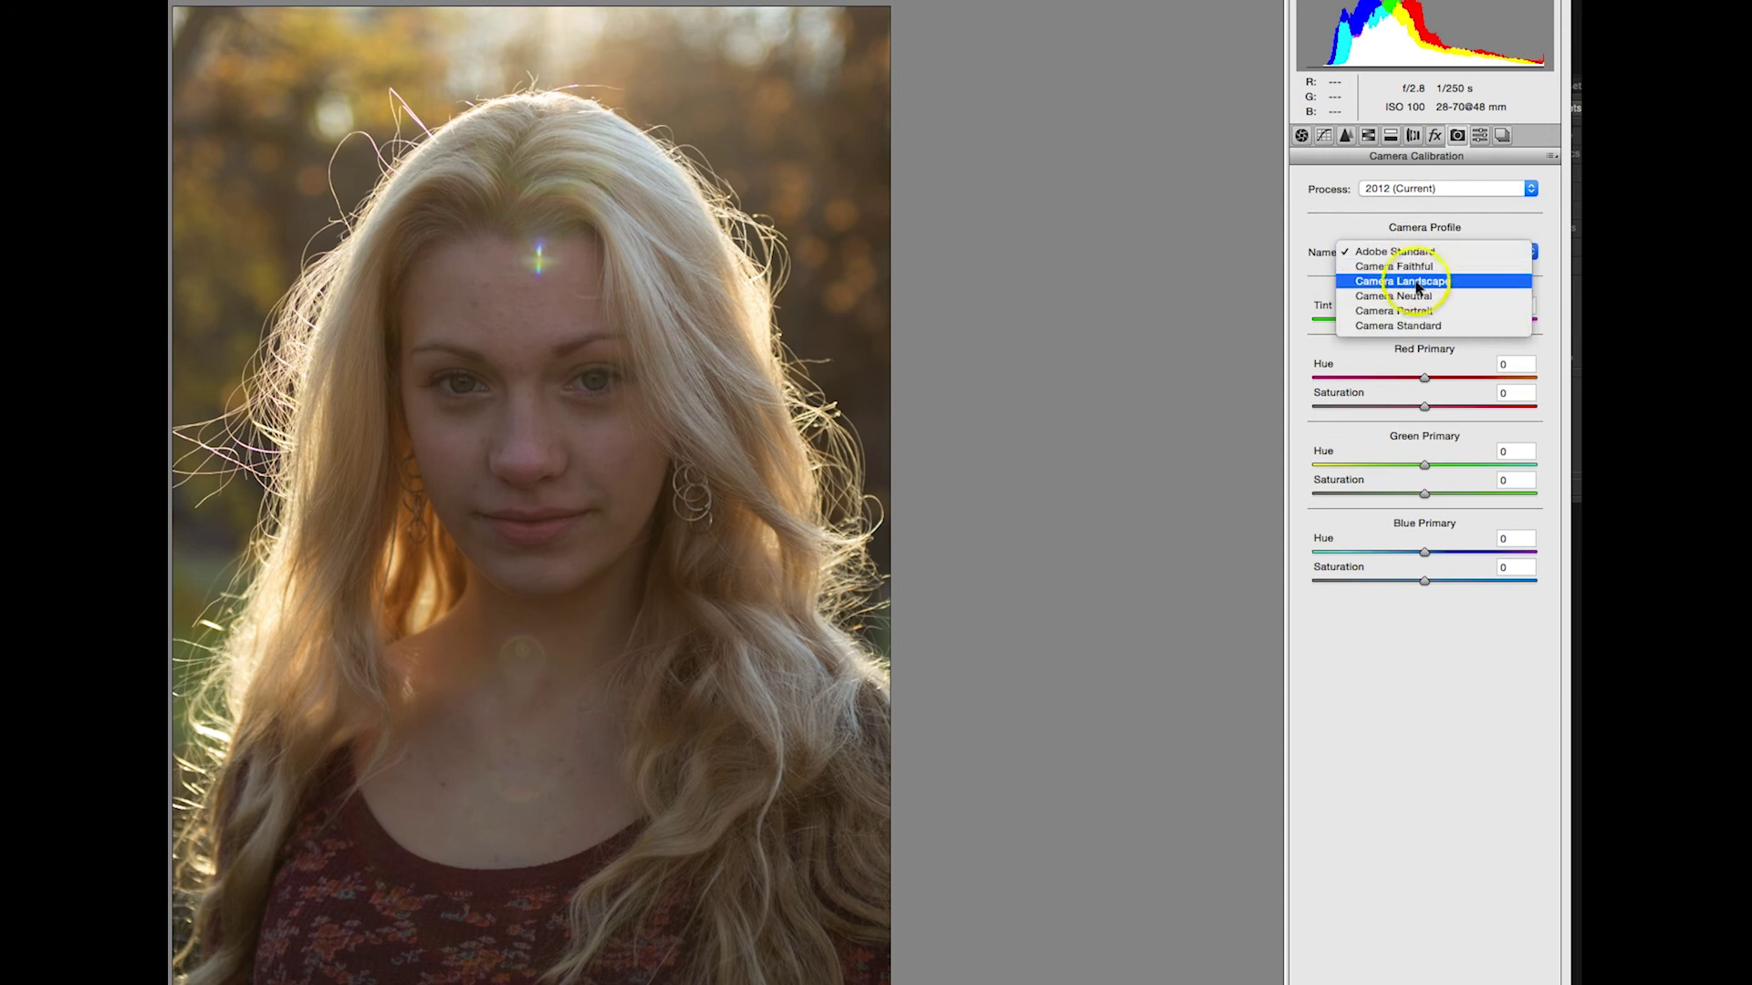
{"action": "left_click", "coordinate": [1418, 282]}
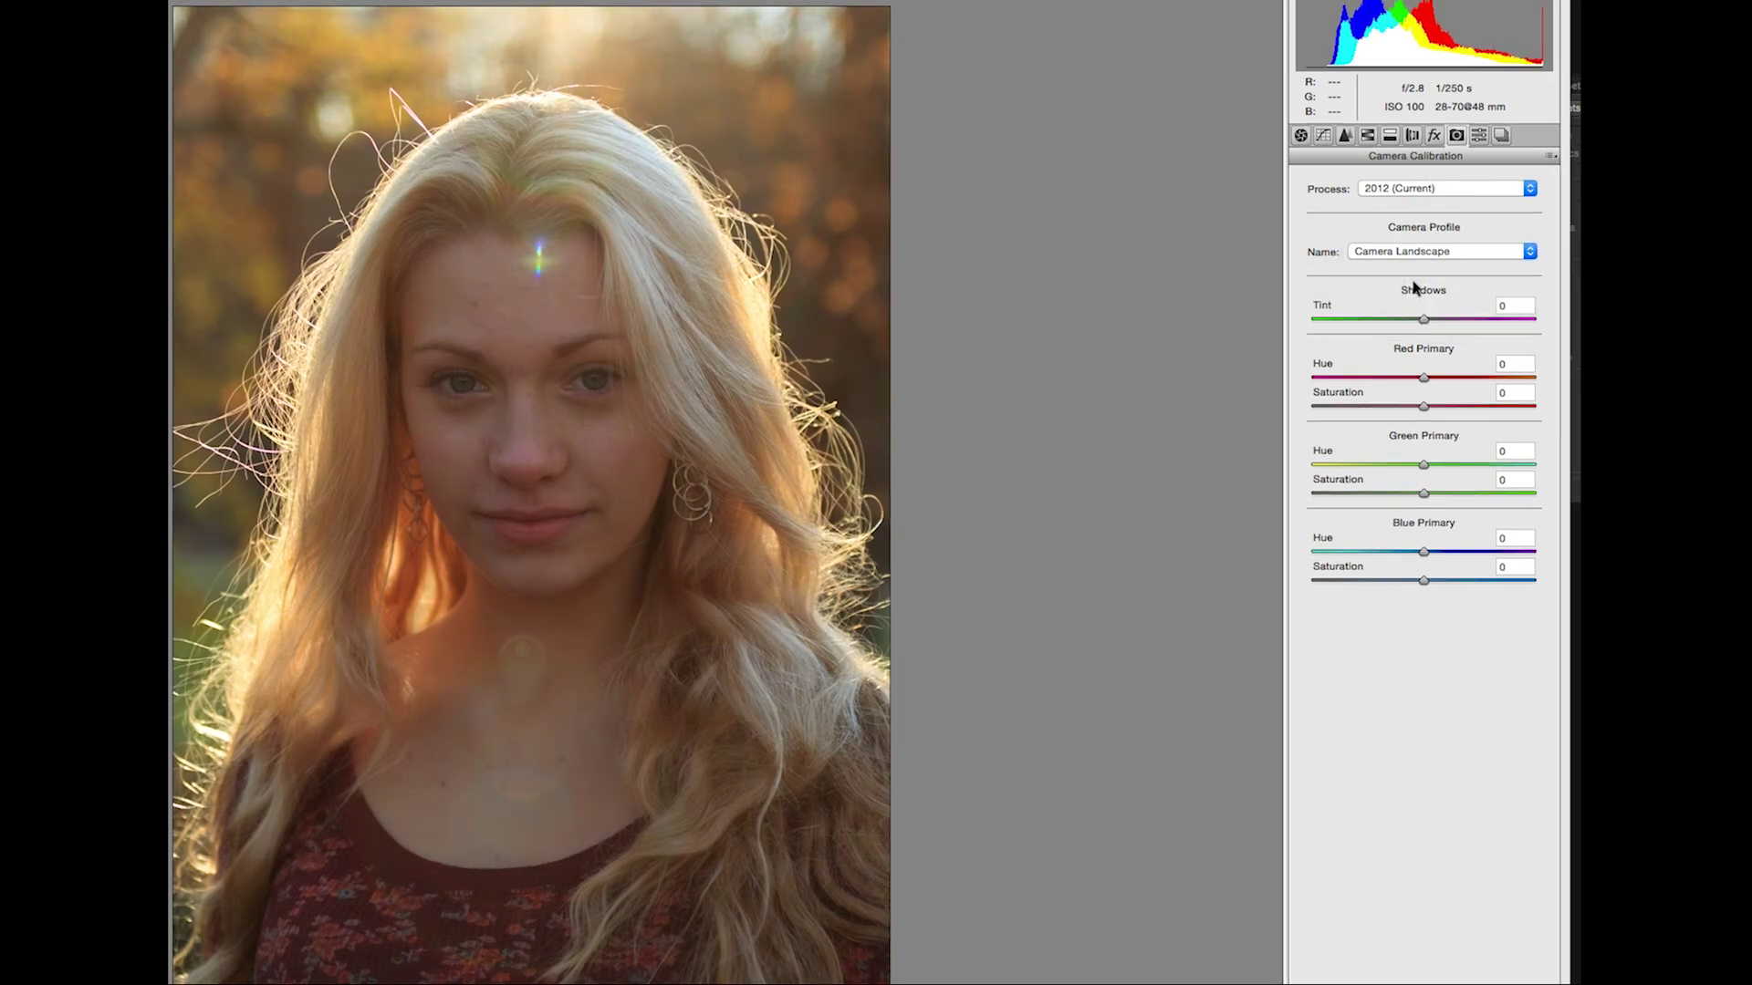
{"action": "left_click", "coordinate": [1344, 135]}
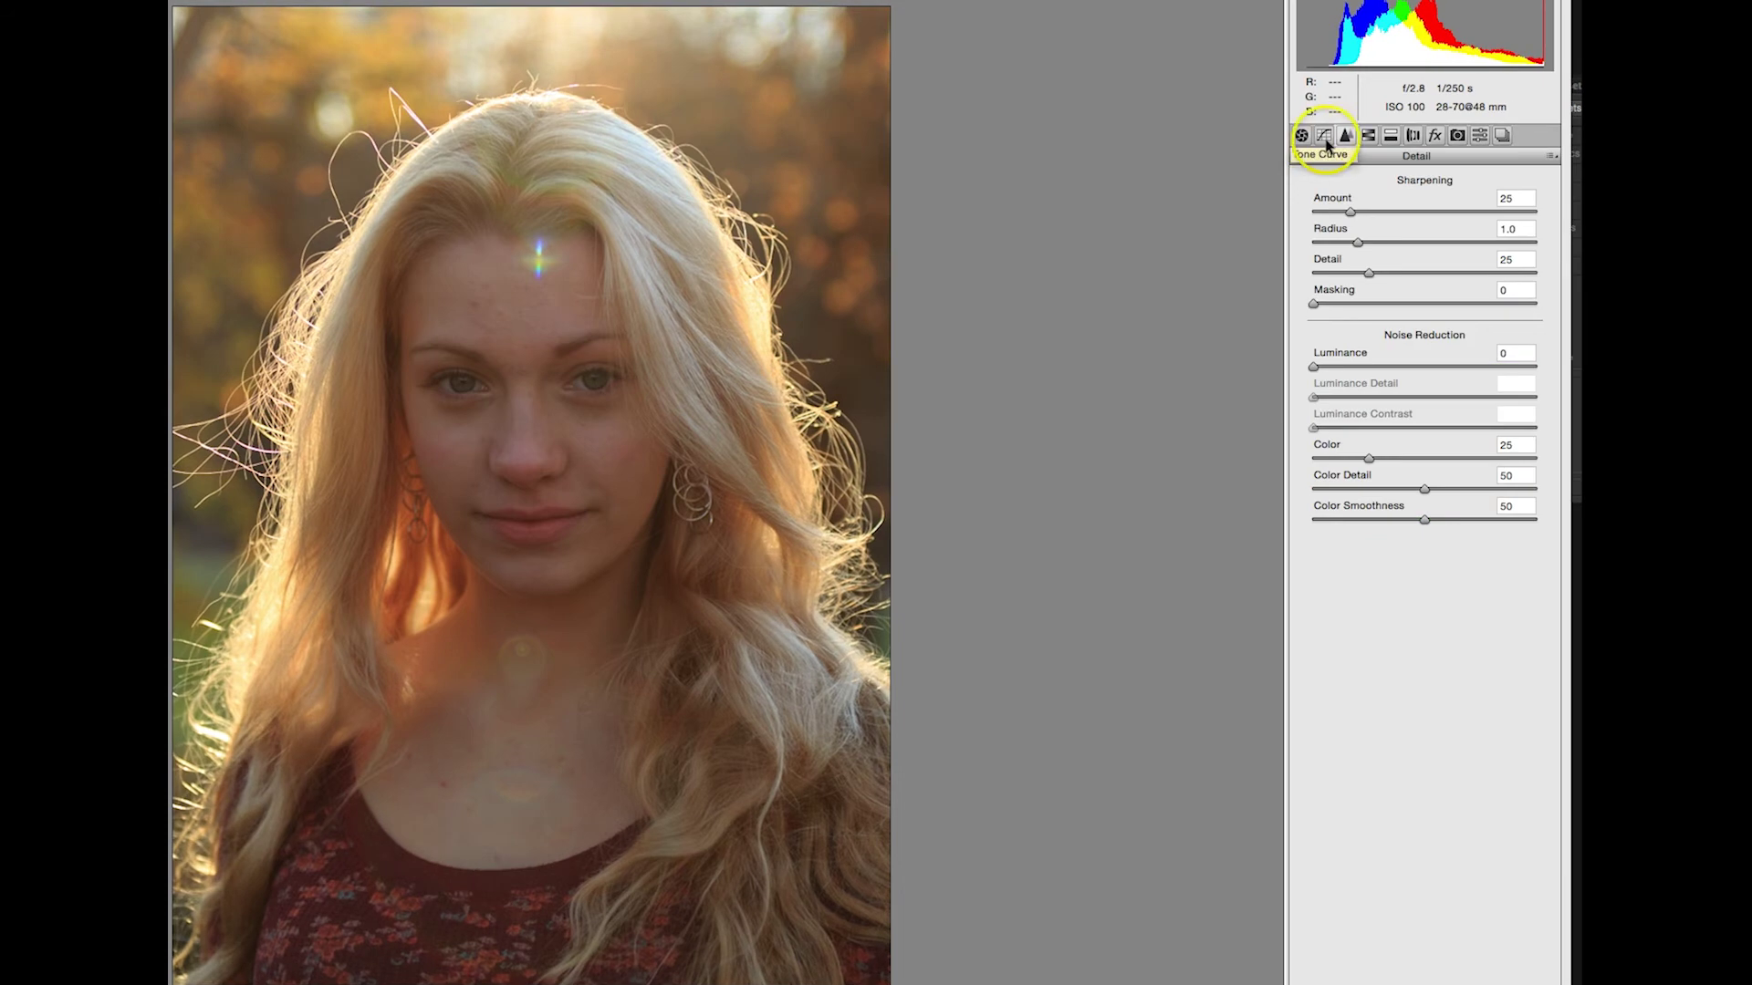
Set the white balance preset to Daylight in the Basic tab
{"action": "left_click", "coordinate": [1301, 137]}
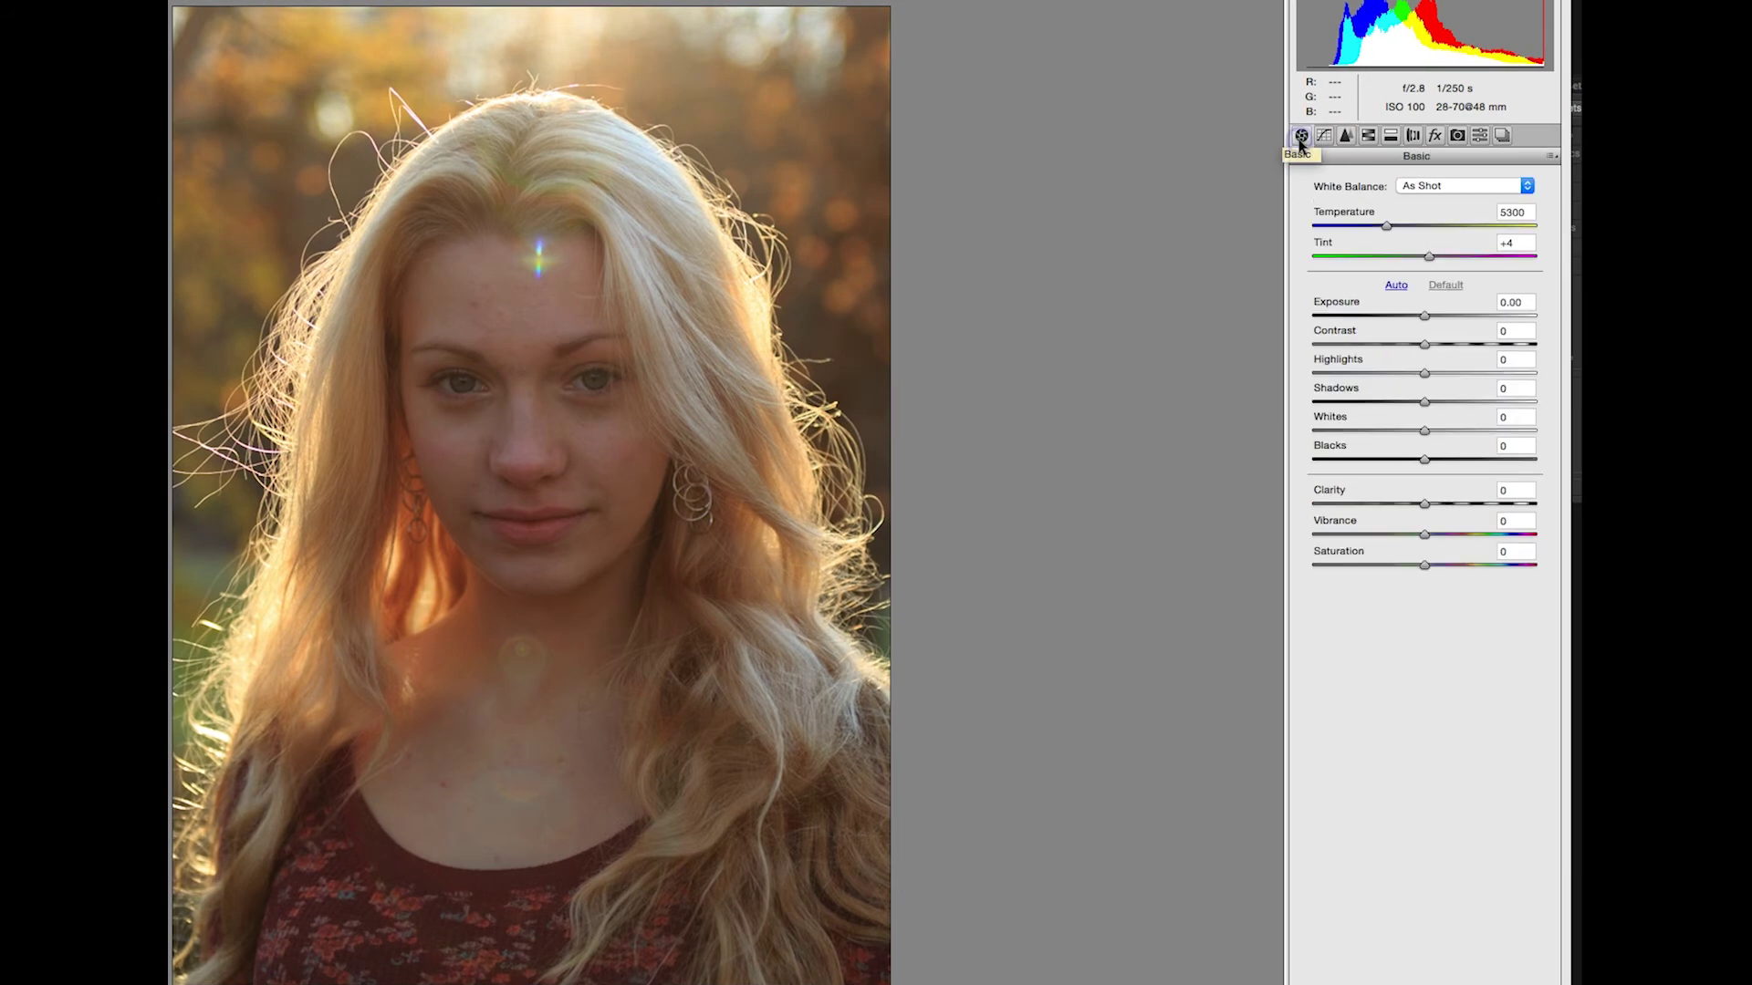
{"action": "left_click", "coordinate": [1421, 185]}
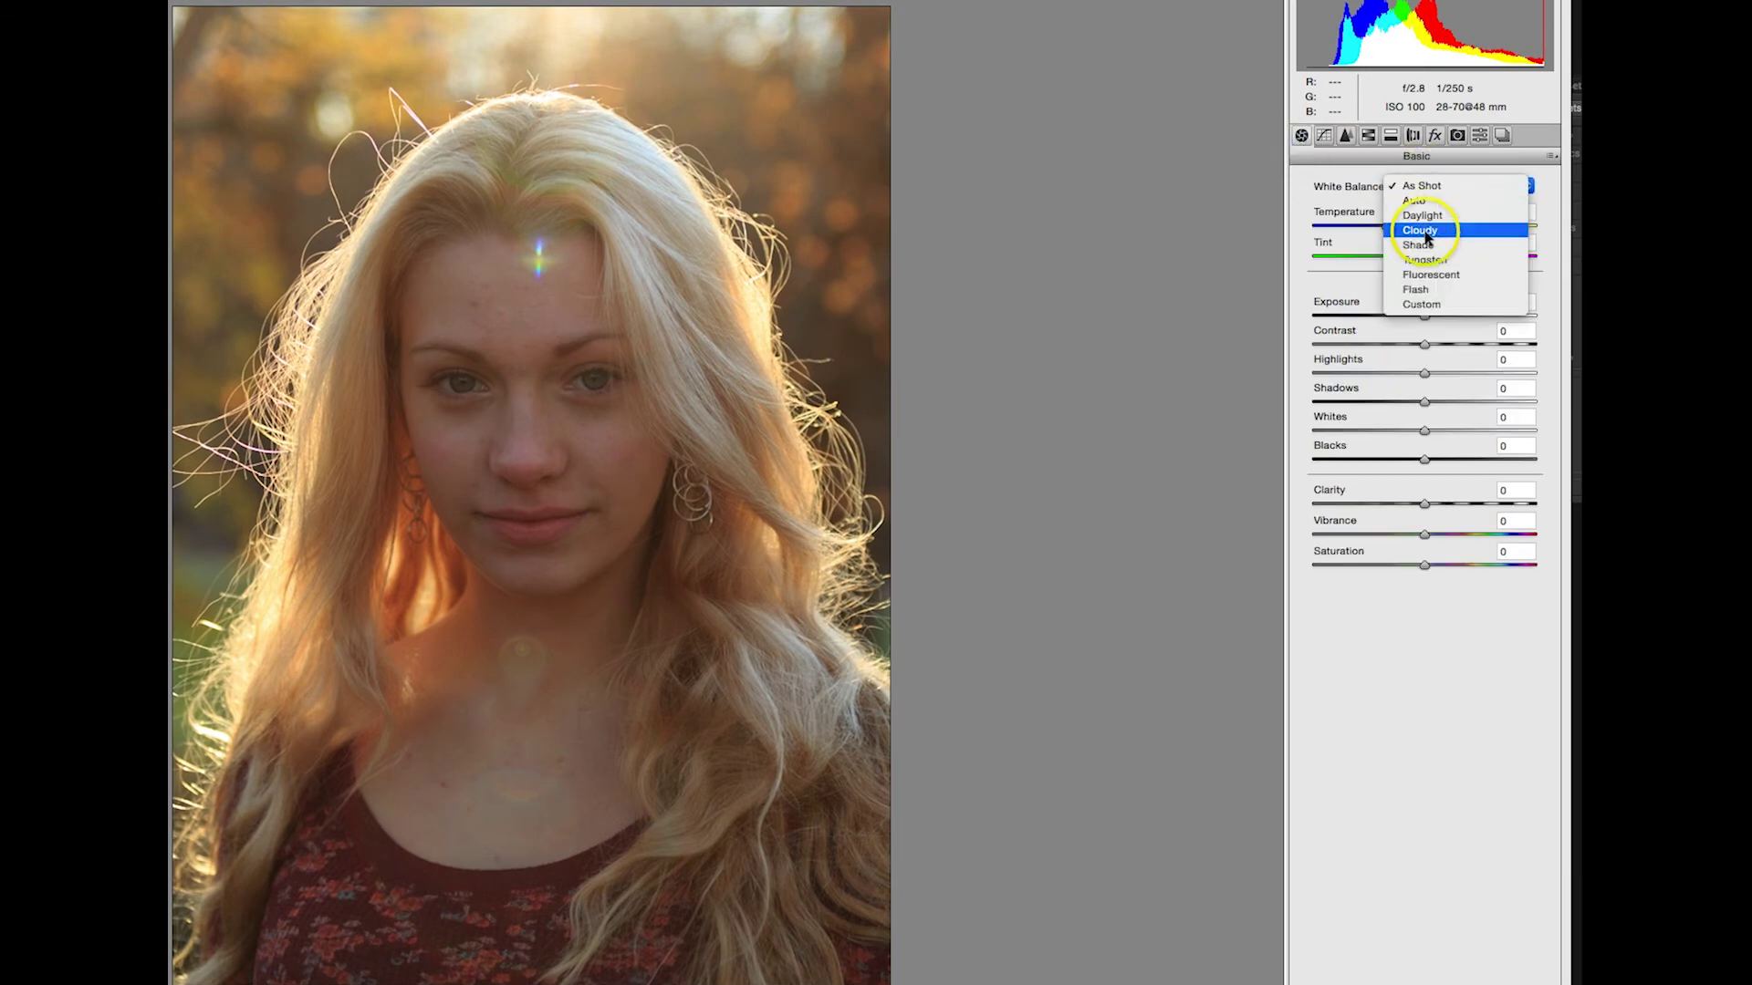
{"action": "left_click", "coordinate": [1423, 216]}
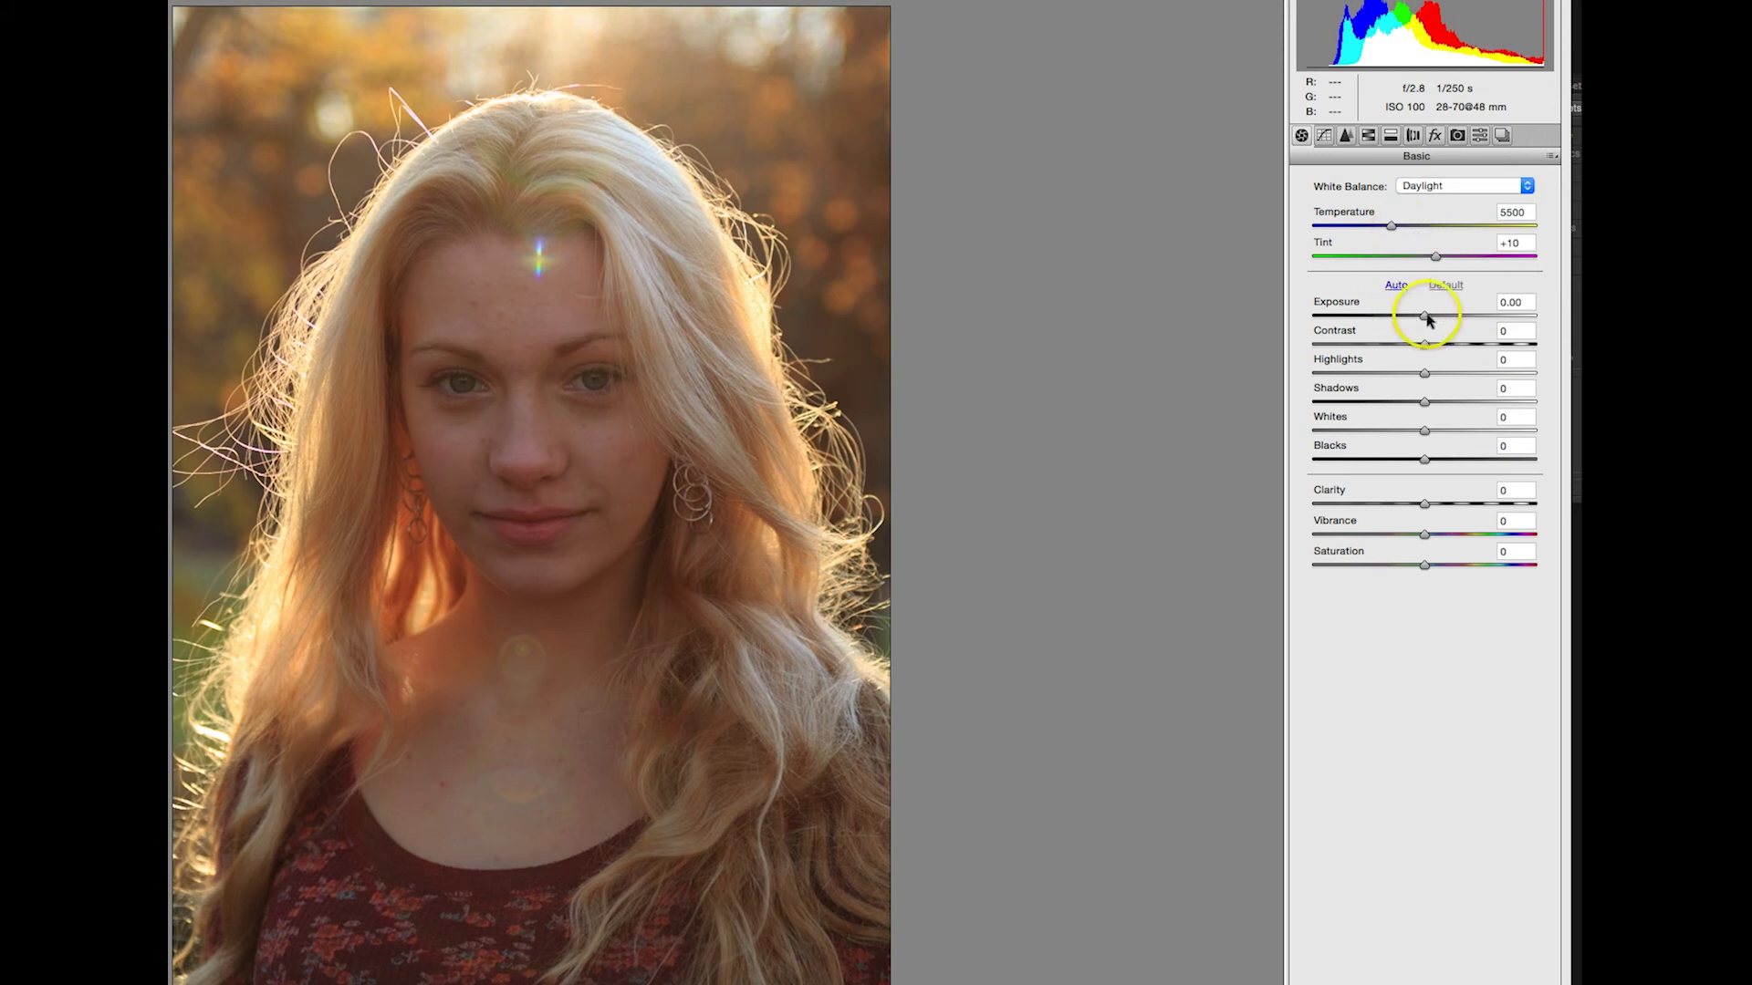
Brighten the portrait: Exposure +0.90, Highlights +8, Shadows +16, Whites +5, Vibrance +5
{"action": "left_click_drag", "start_coordinate": [1424, 313], "coordinate": [1446, 316]}
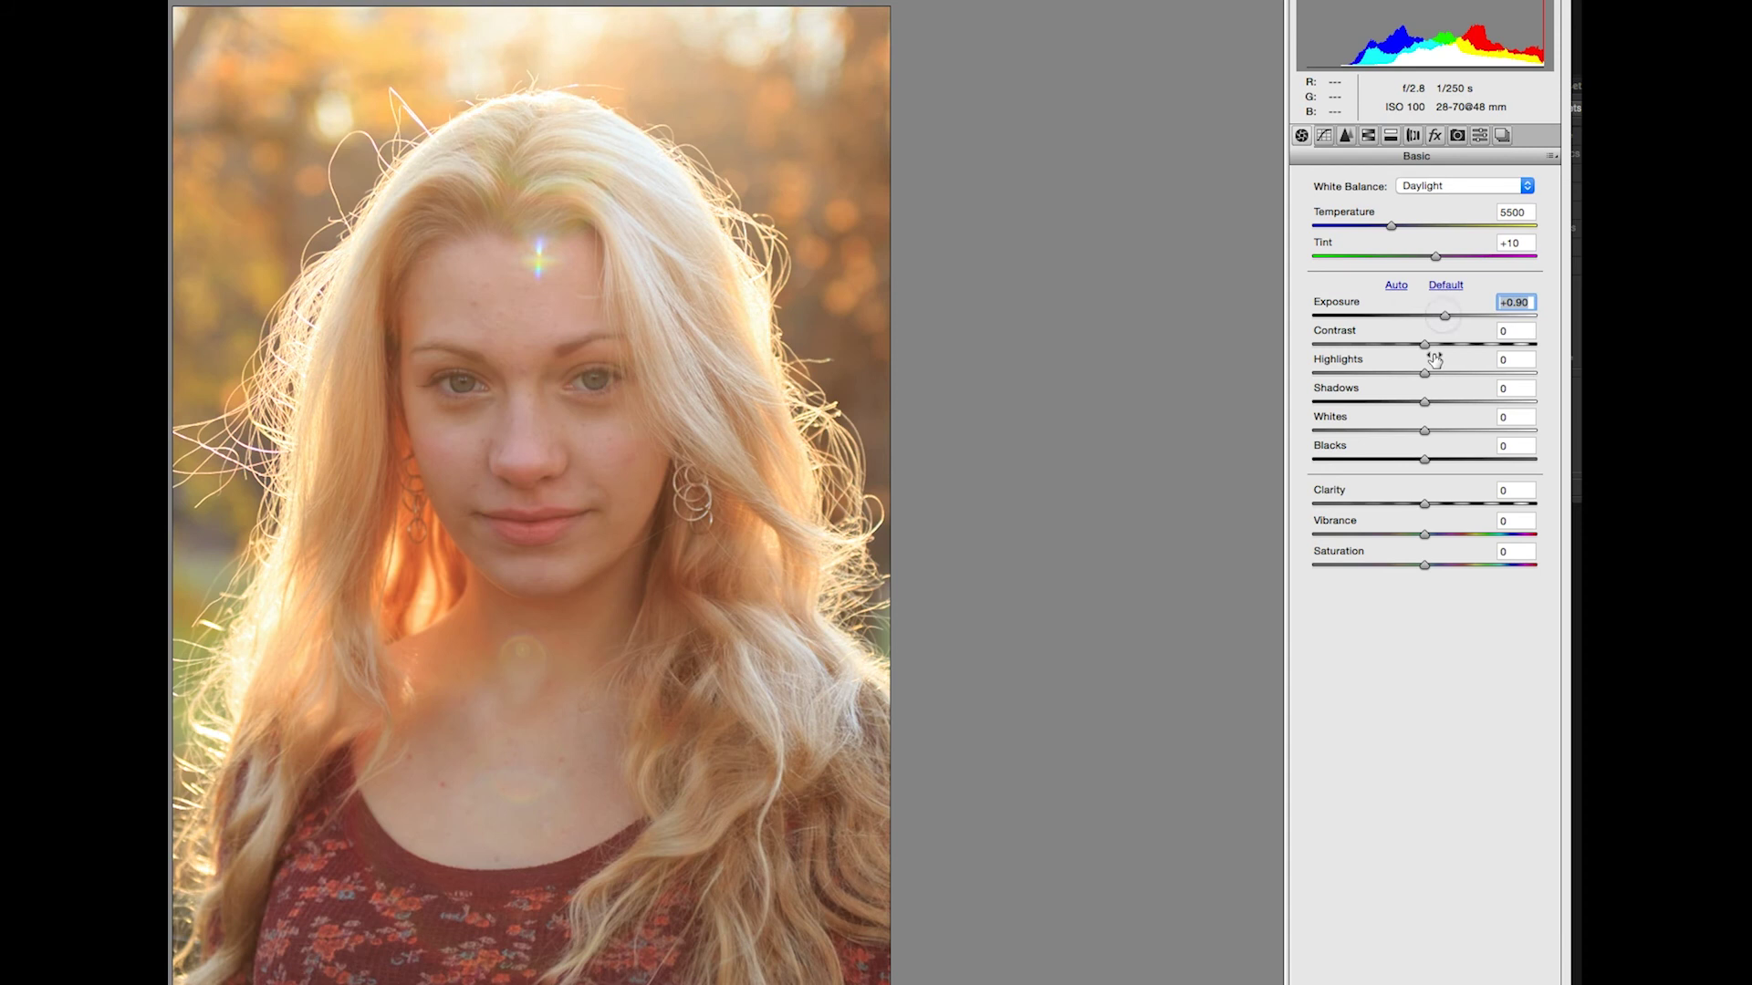
{"action": "mouse_move", "coordinate": [1424, 401]}
{"action": "left_mouse_down"}
{"action": "mouse_move", "coordinate": [1445, 403]}
{"action": "mouse_move", "coordinate": [1432, 374]}
{"action": "left_mouse_up"}
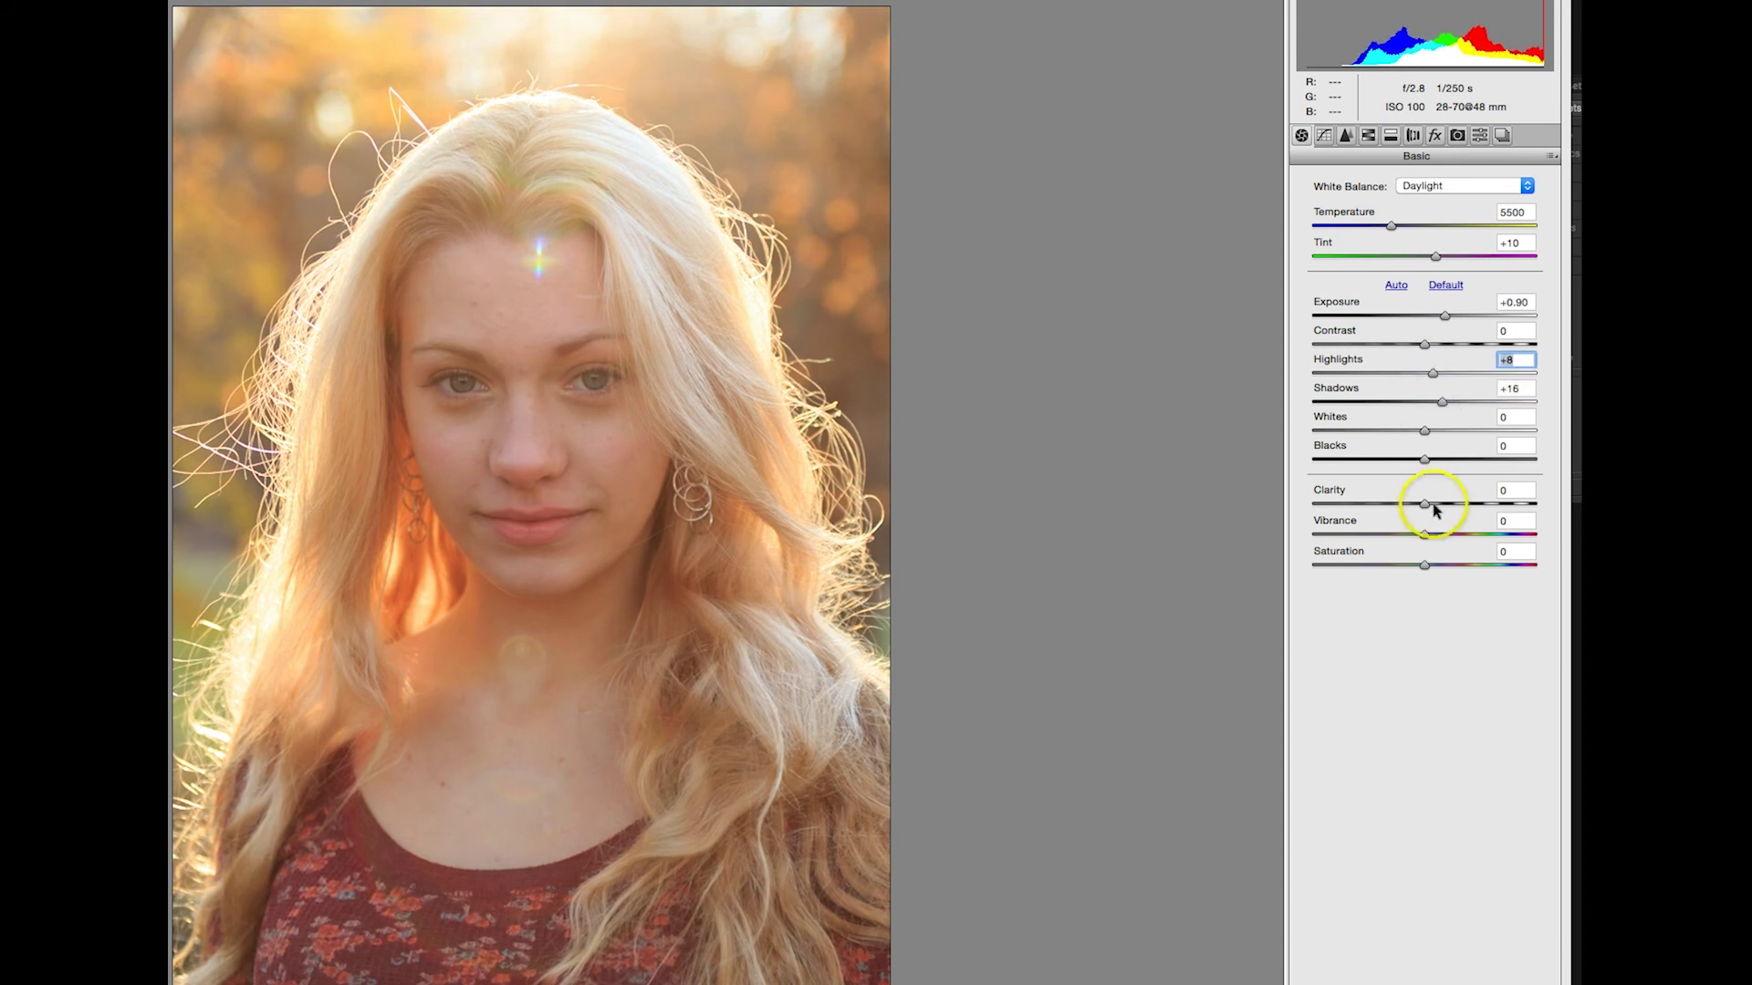
{"action": "left_click_drag", "start_coordinate": [1426, 442], "coordinate": [1431, 431]}
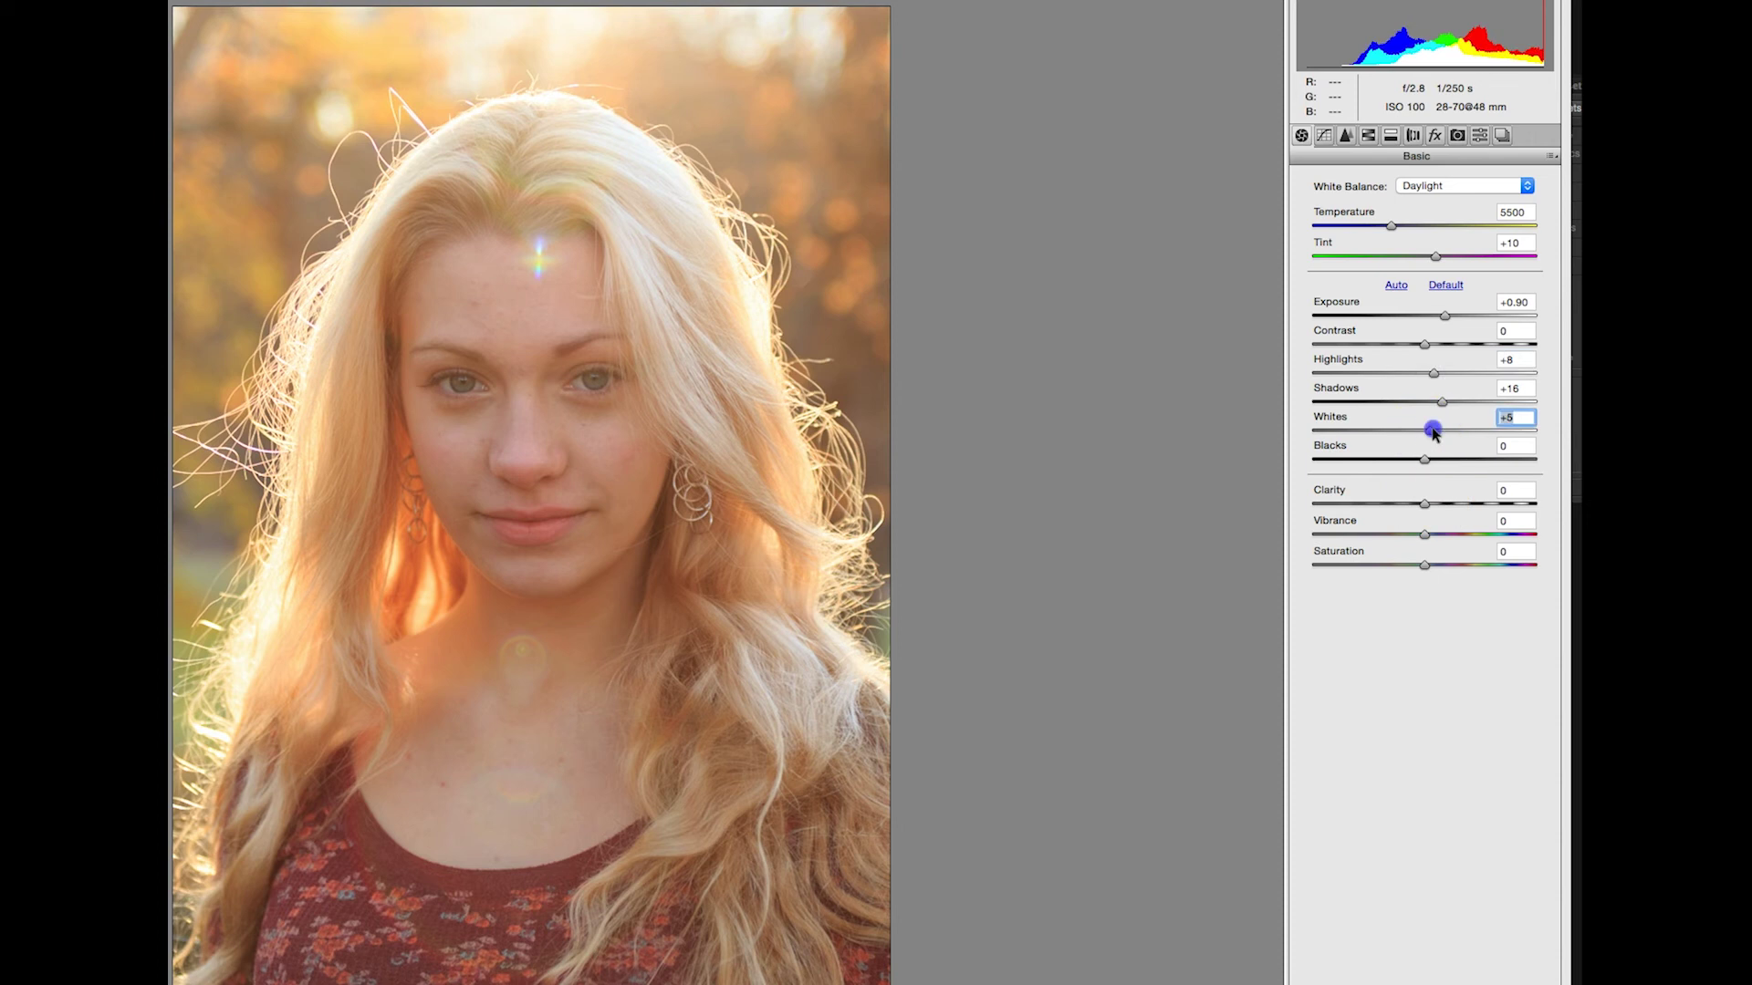
{"action": "left_click_drag", "start_coordinate": [1424, 533], "coordinate": [1430, 534]}
{"action": "left_click", "coordinate": [1392, 227]}
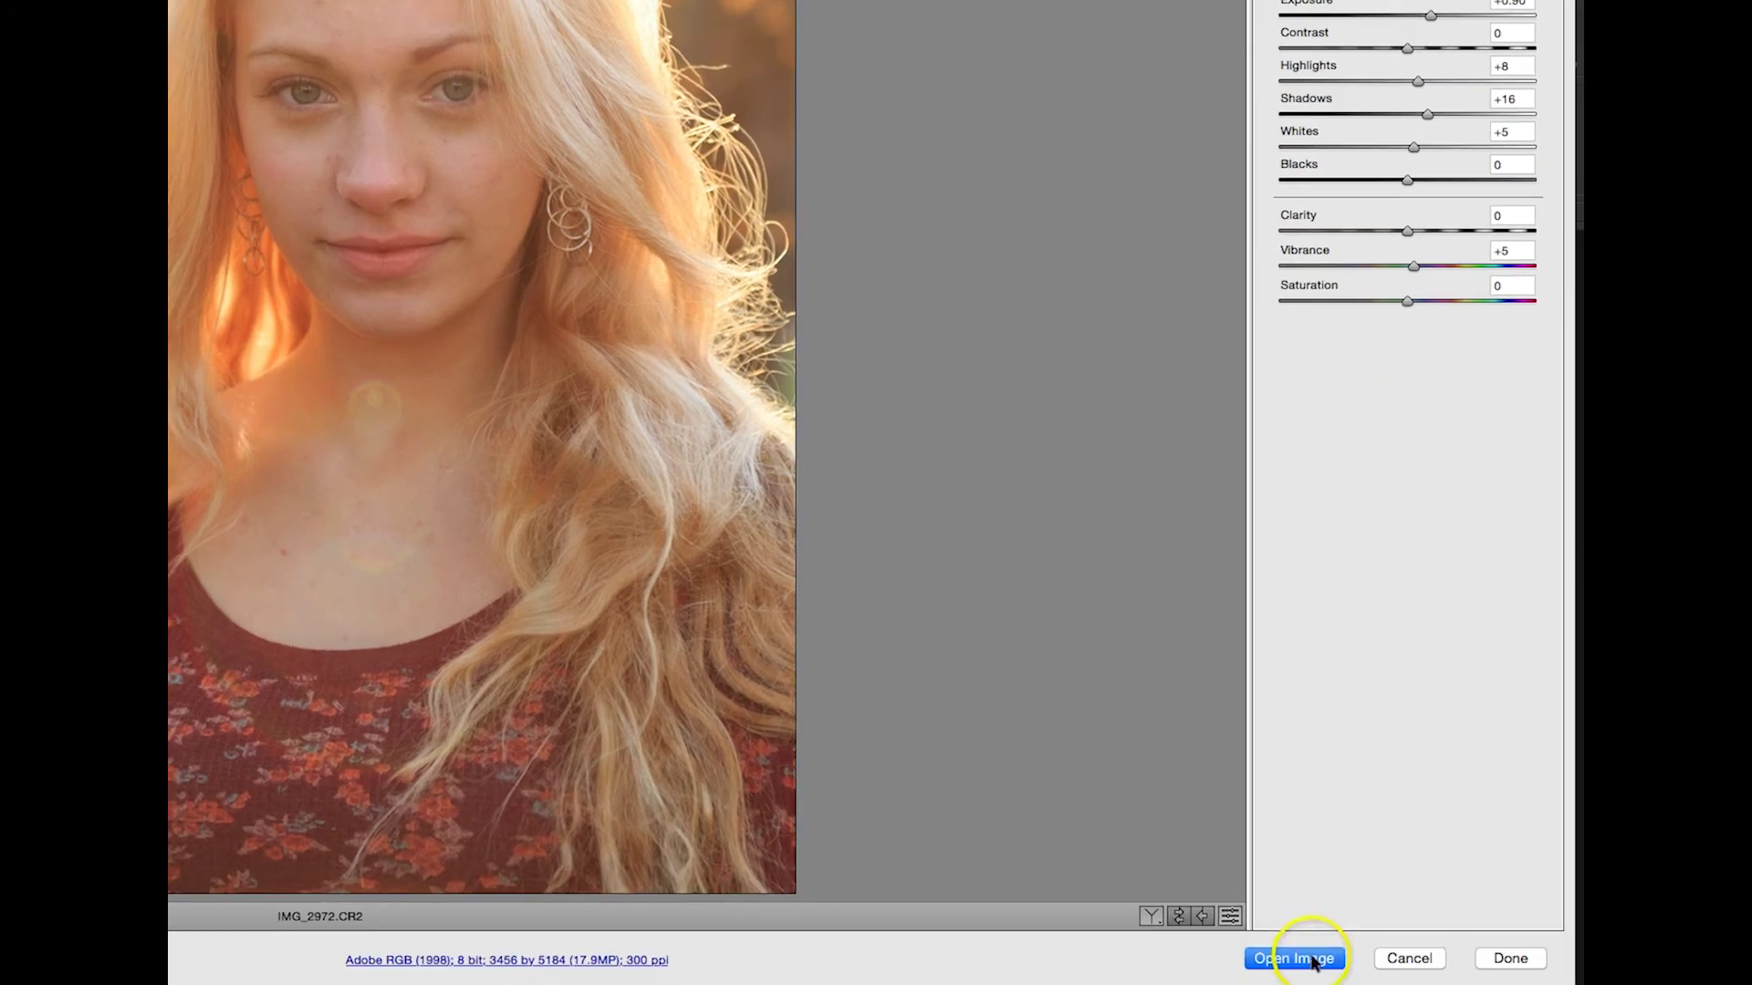
Open the adjusted portrait in Photoshop and select the Spot Healing Brush
{"action": "left_click", "coordinate": [1309, 961]}
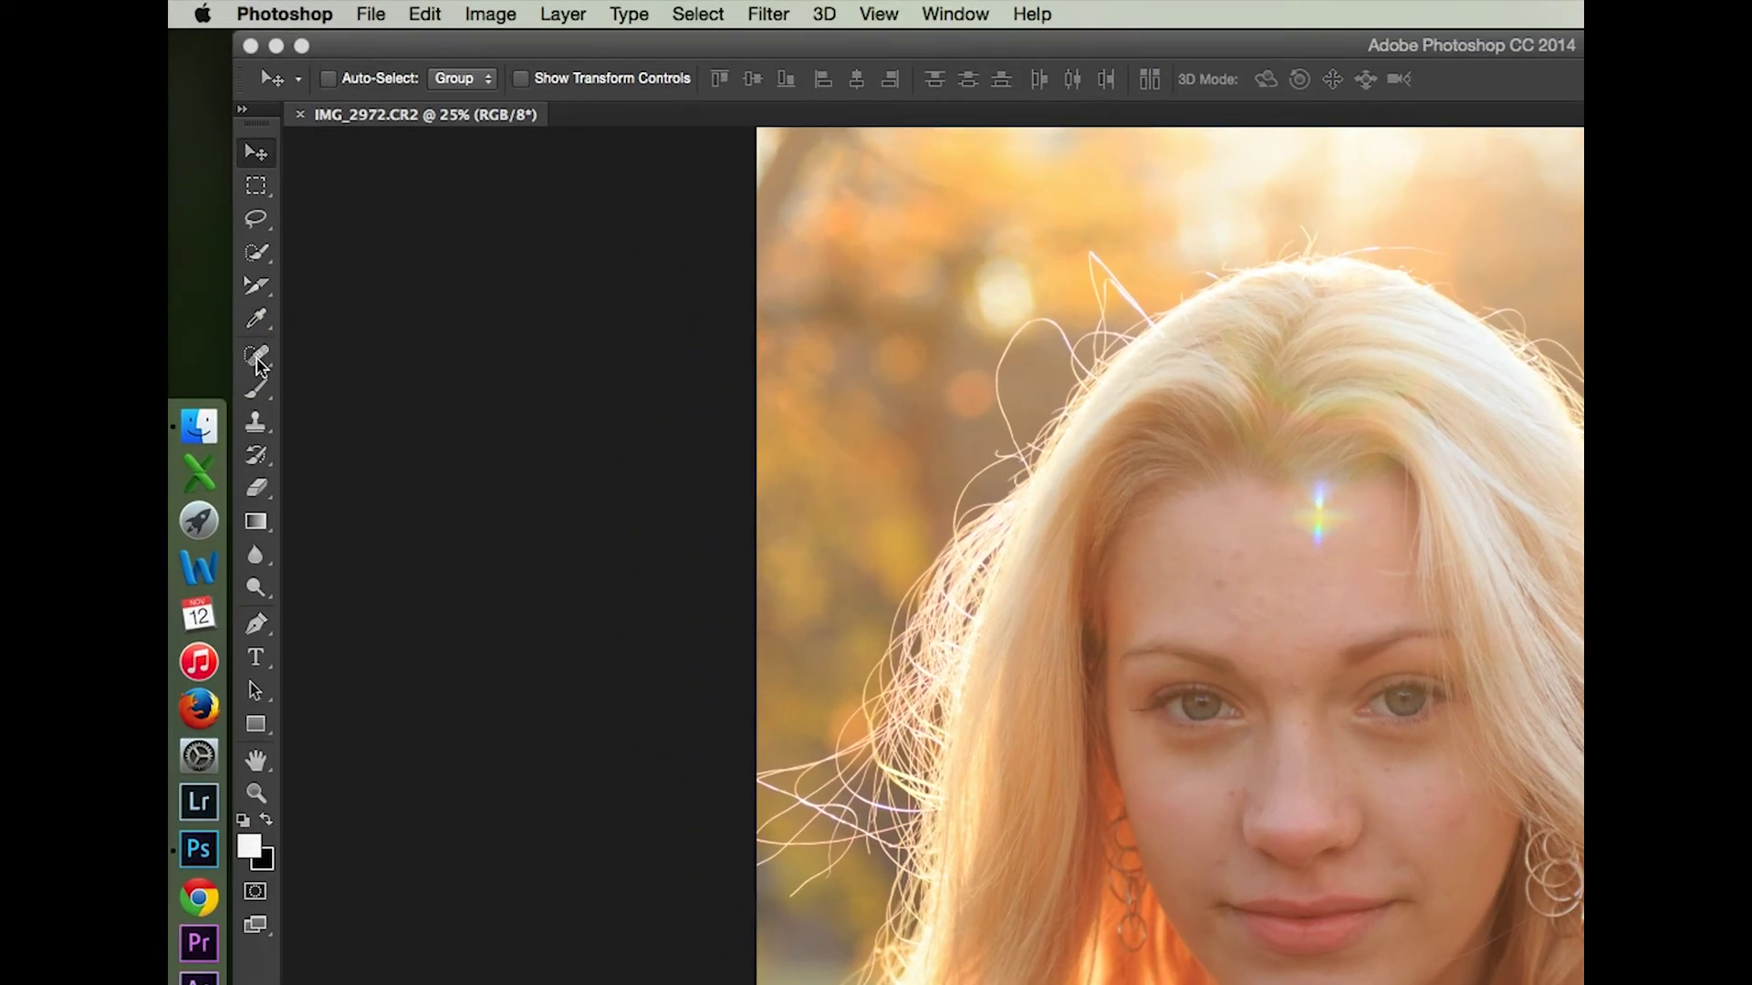
{"action": "left_click", "coordinate": [258, 361]}
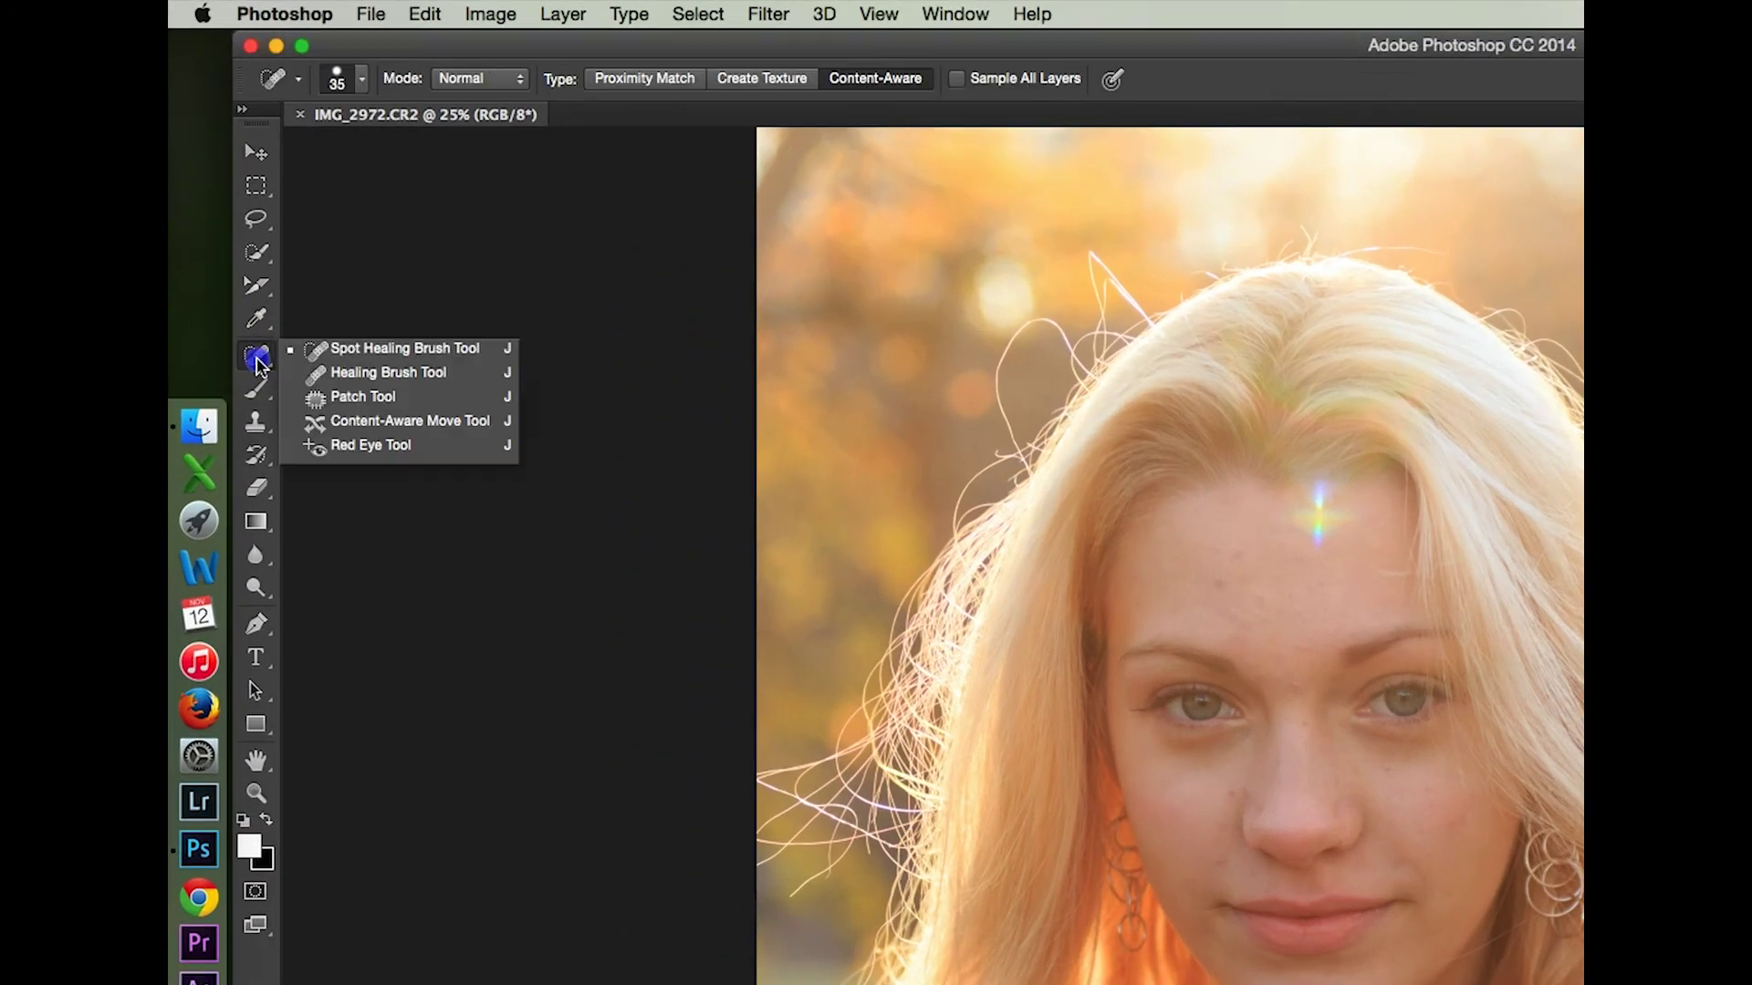
{"action": "left_click", "coordinate": [258, 361]}
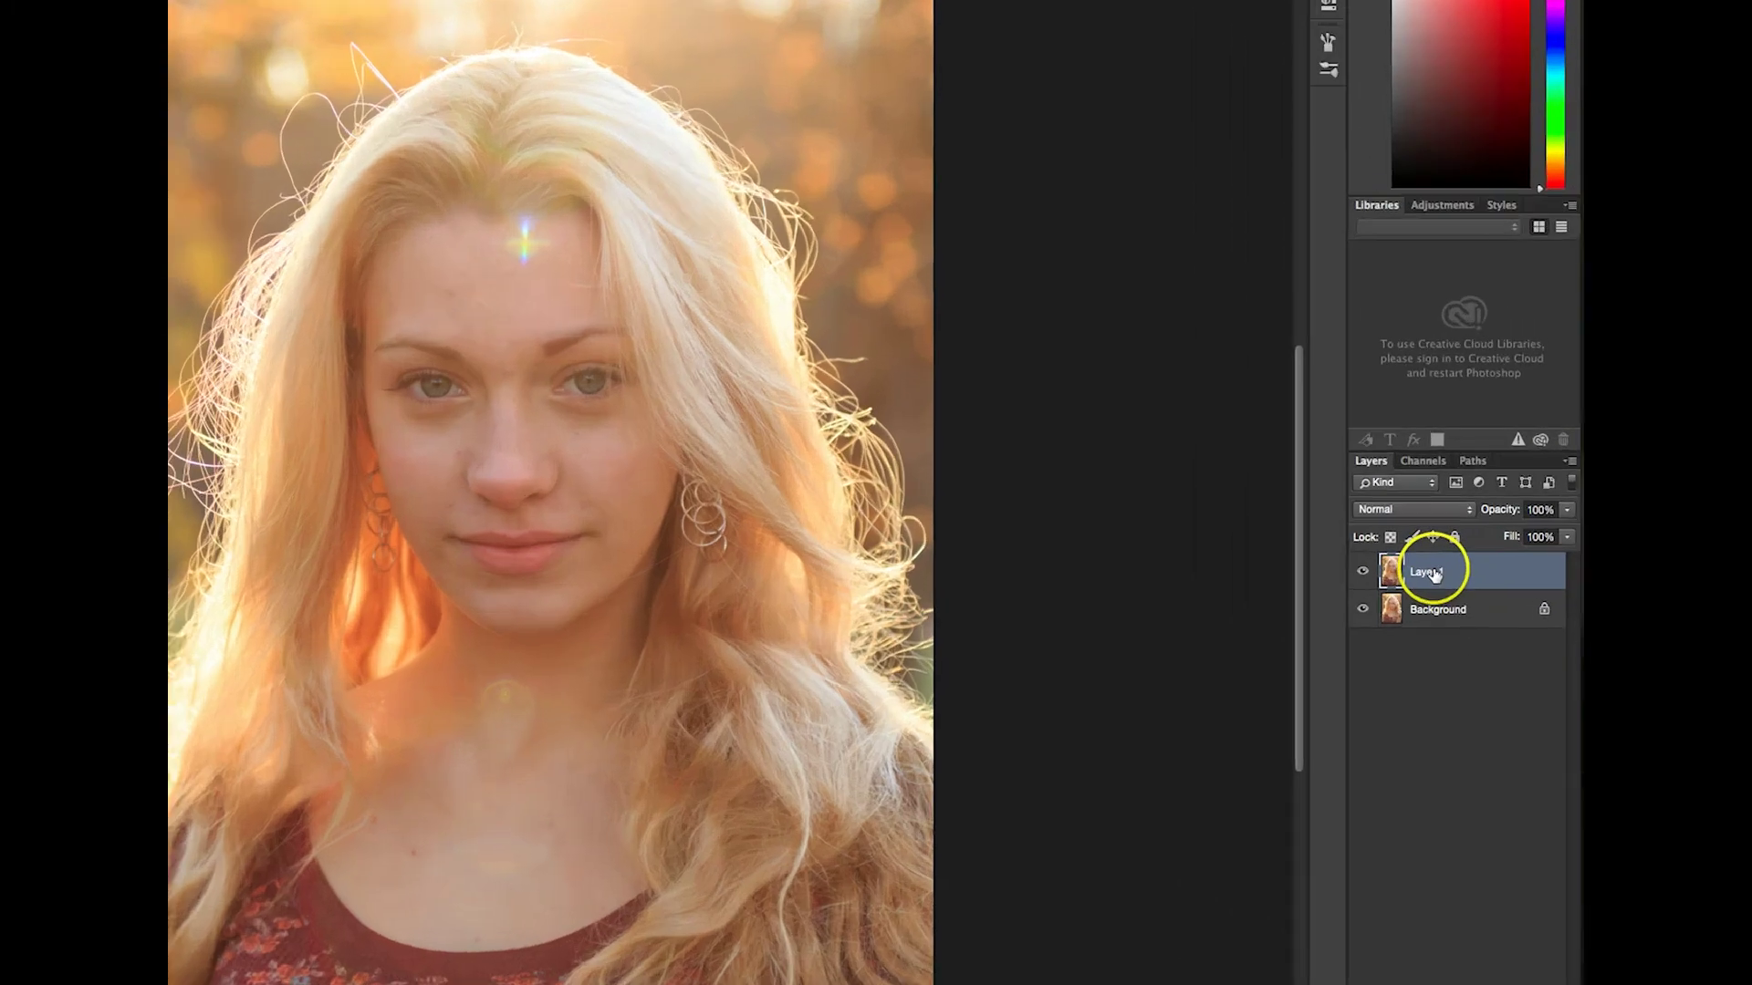
Rename the duplicated layer to 'Enhanced'
{"action": "double_click", "coordinate": [1471, 528]}
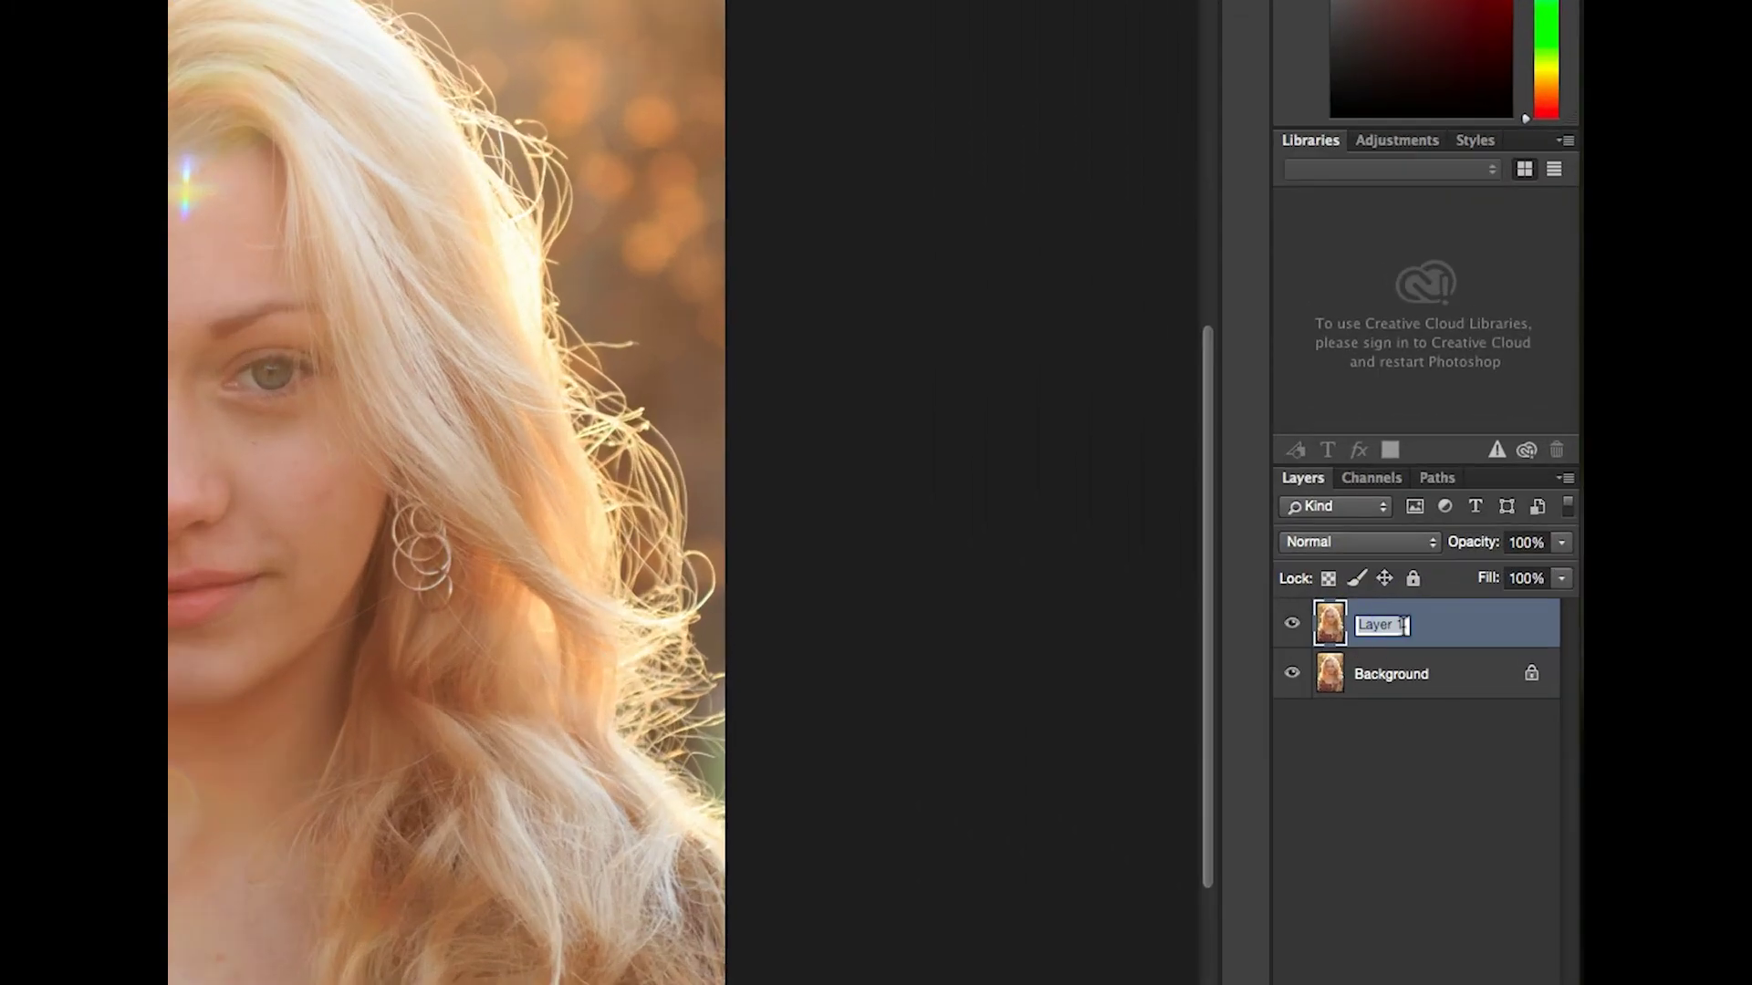
{"action": "type", "text": "Enhanc"}
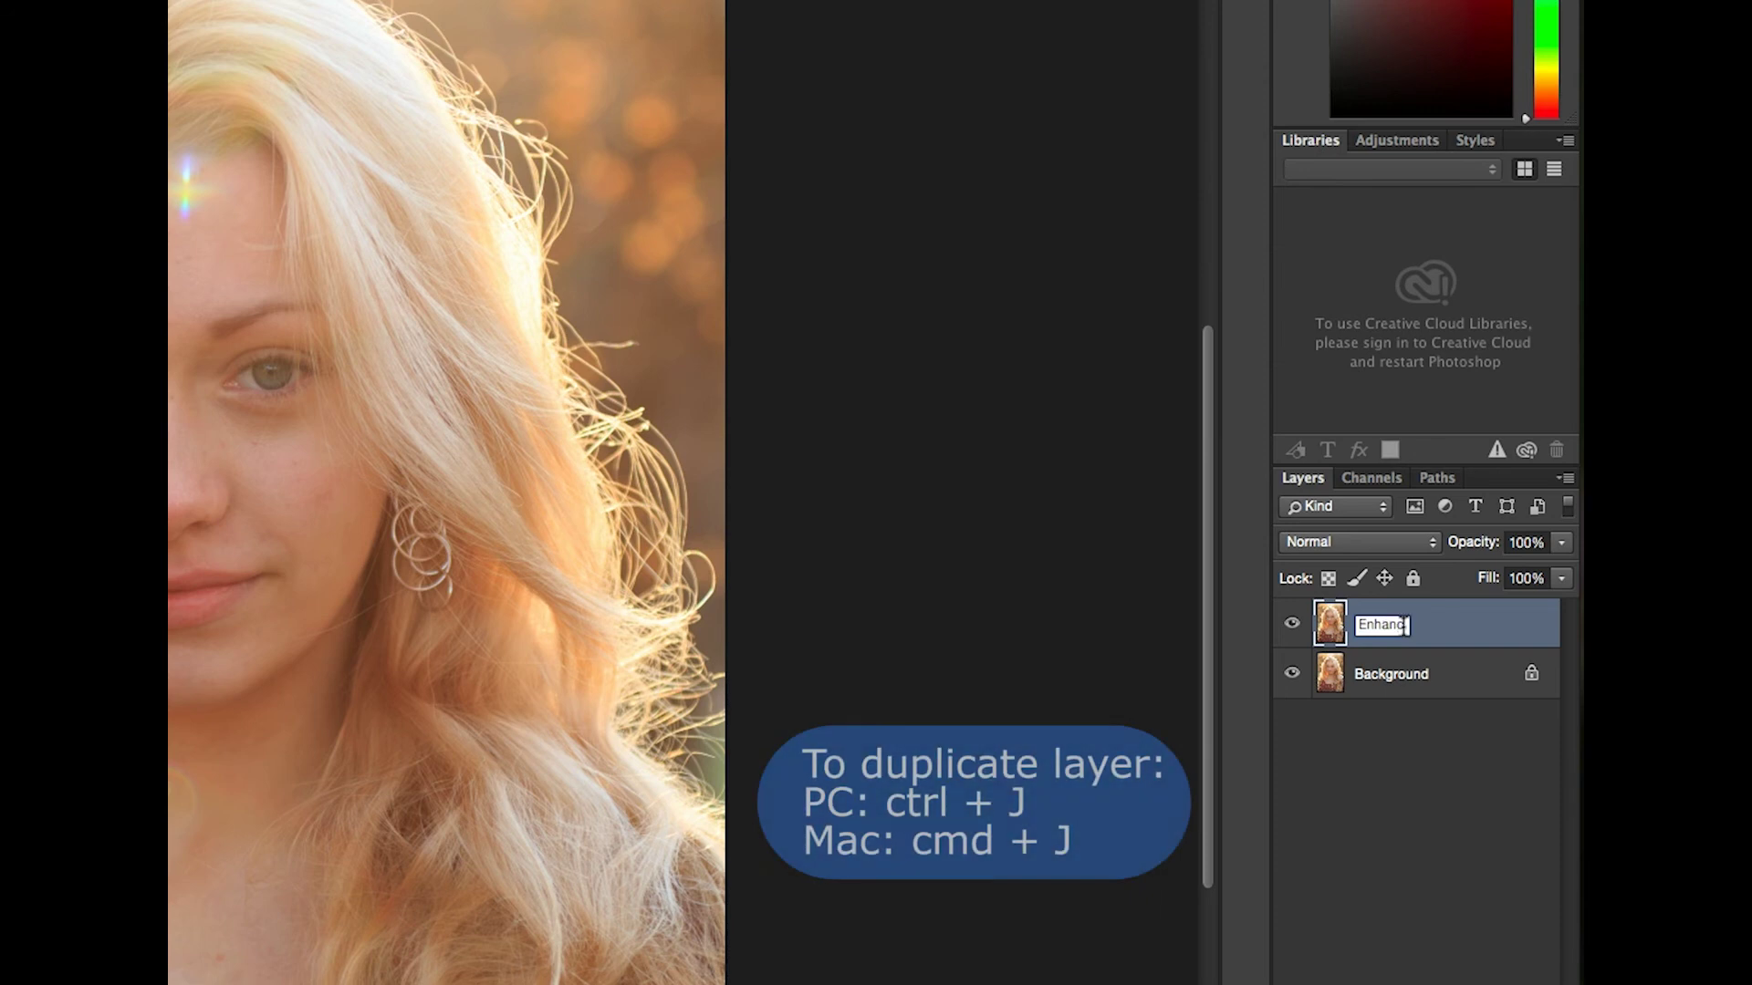
{"action": "type", "text": "ed"}
{"action": "key", "text": "Return"}
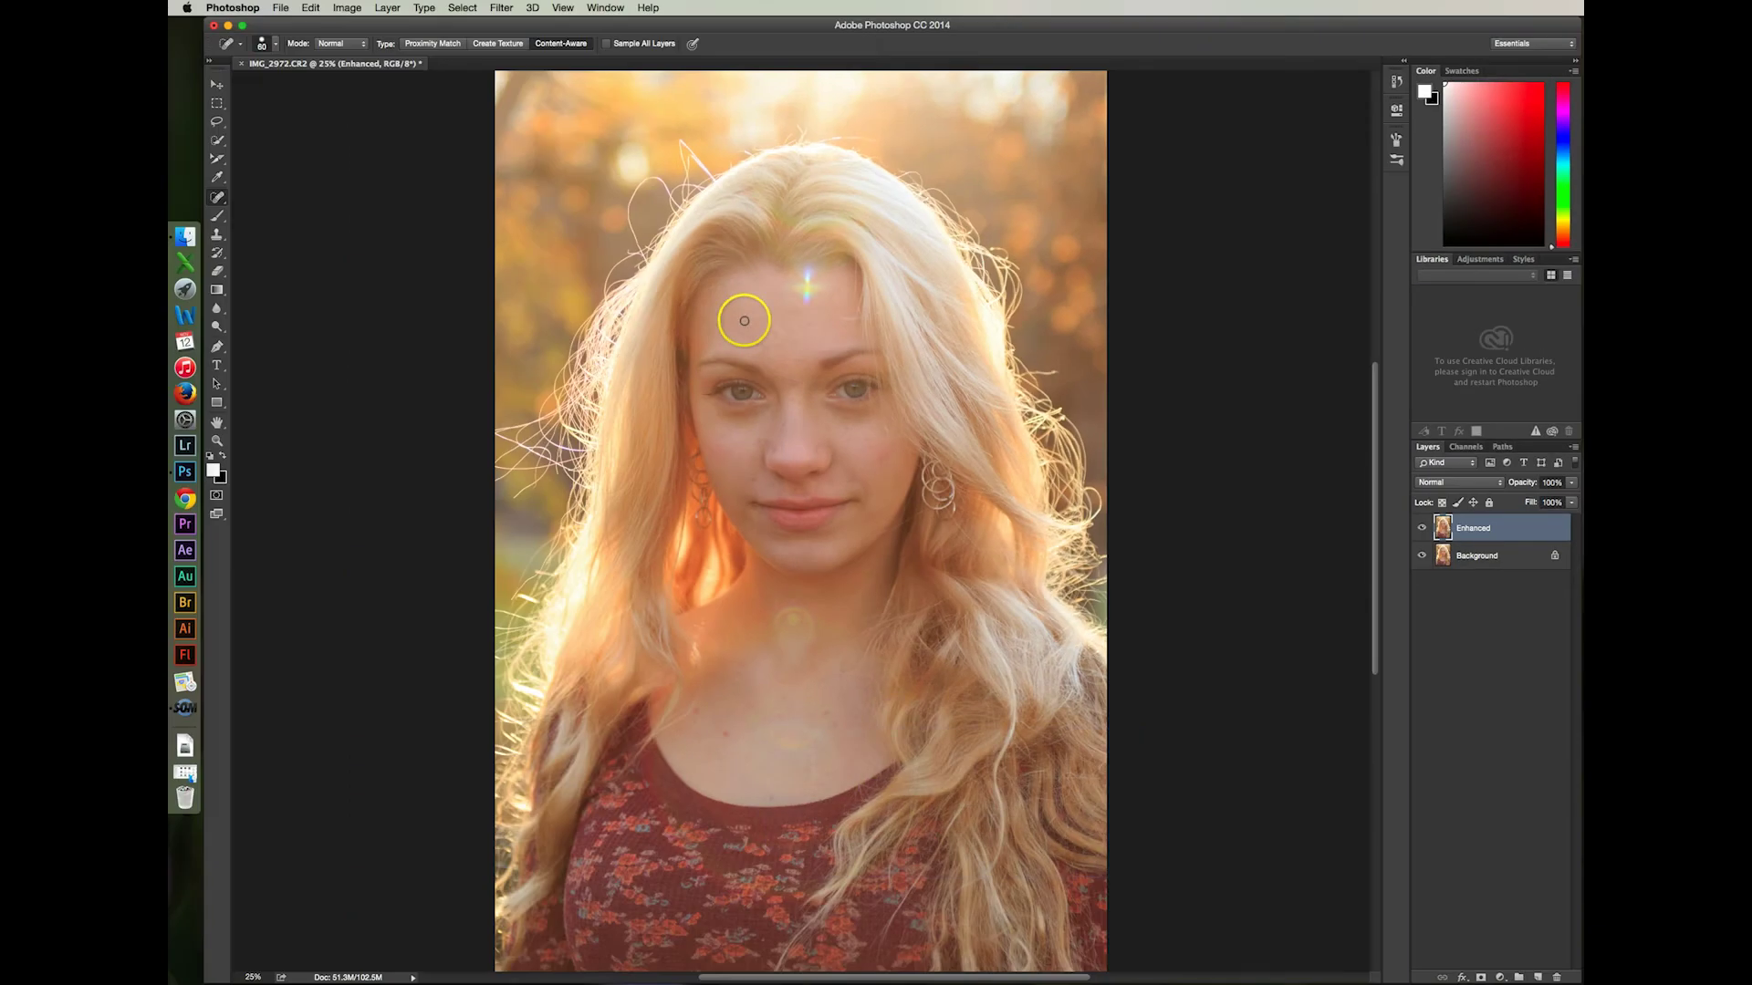
Zoom in and spot-heal blemishes on the forehead, cheeks, nose, neck and chin
{"action": "key", "text": "super+plus"}
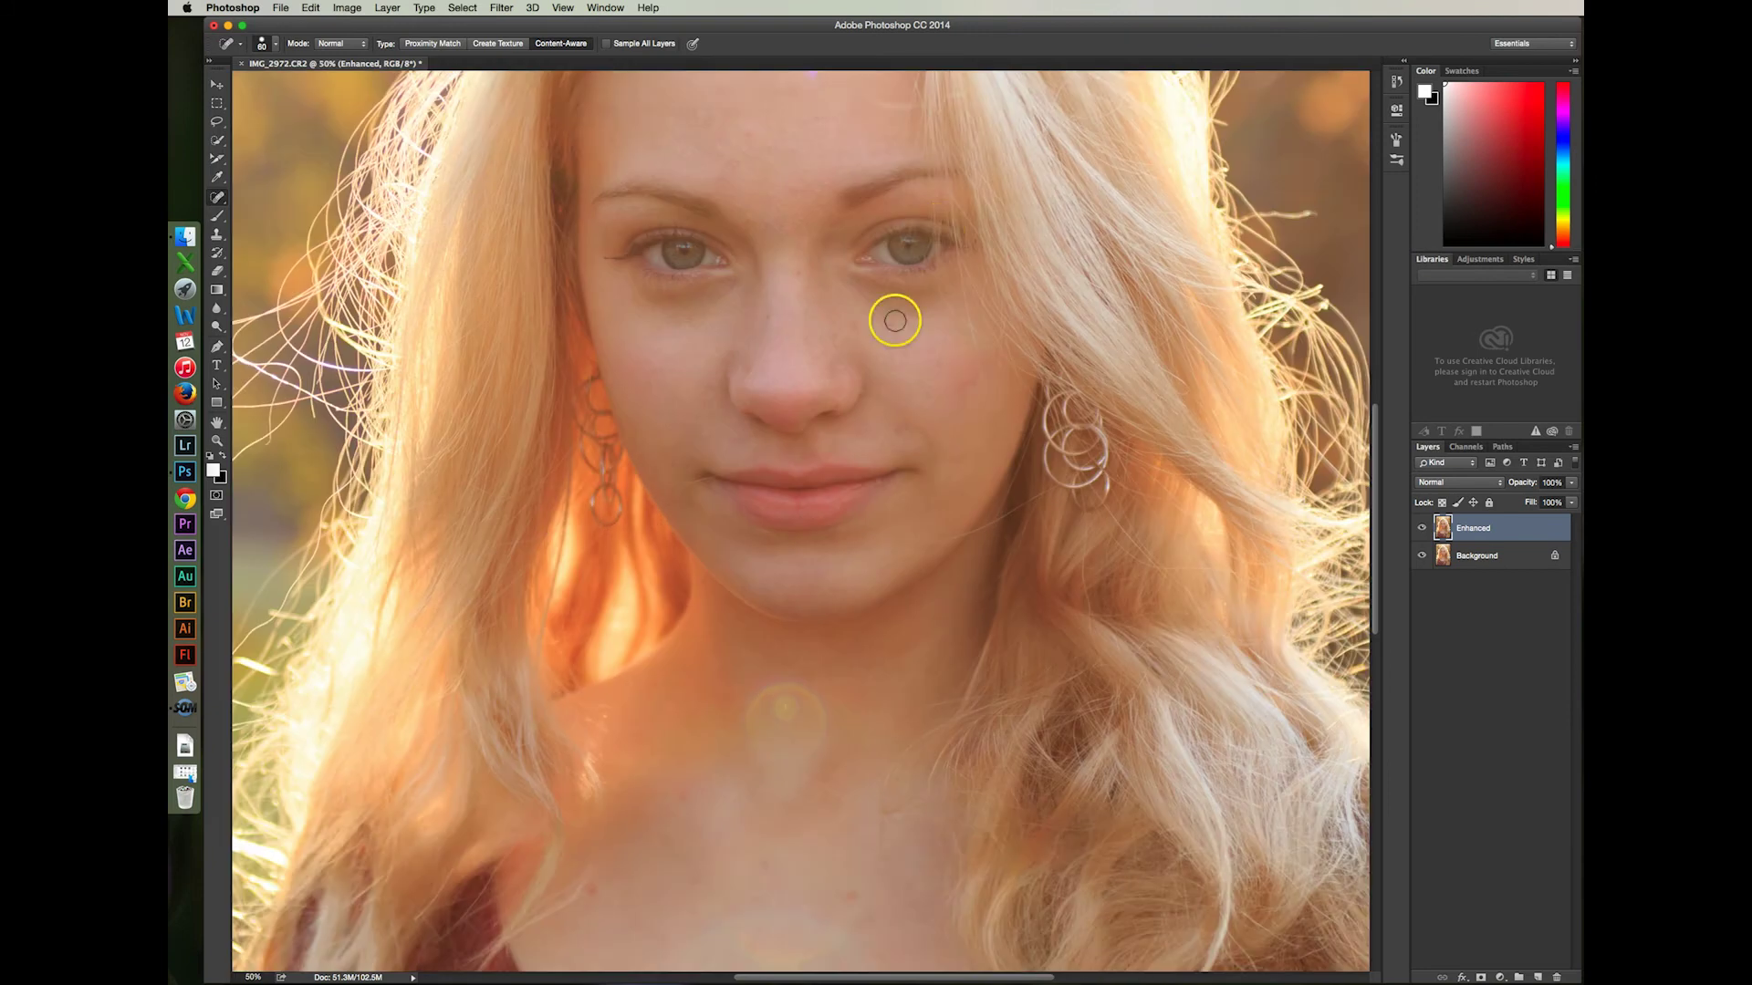
{"action": "scroll", "coordinate": [891, 313], "scroll_direction": "up", "scroll_amount": 5}
{"action": "scroll", "coordinate": [802, 391], "scroll_direction": "down", "scroll_amount": 2}
{"action": "left_click", "coordinate": [695, 275]}
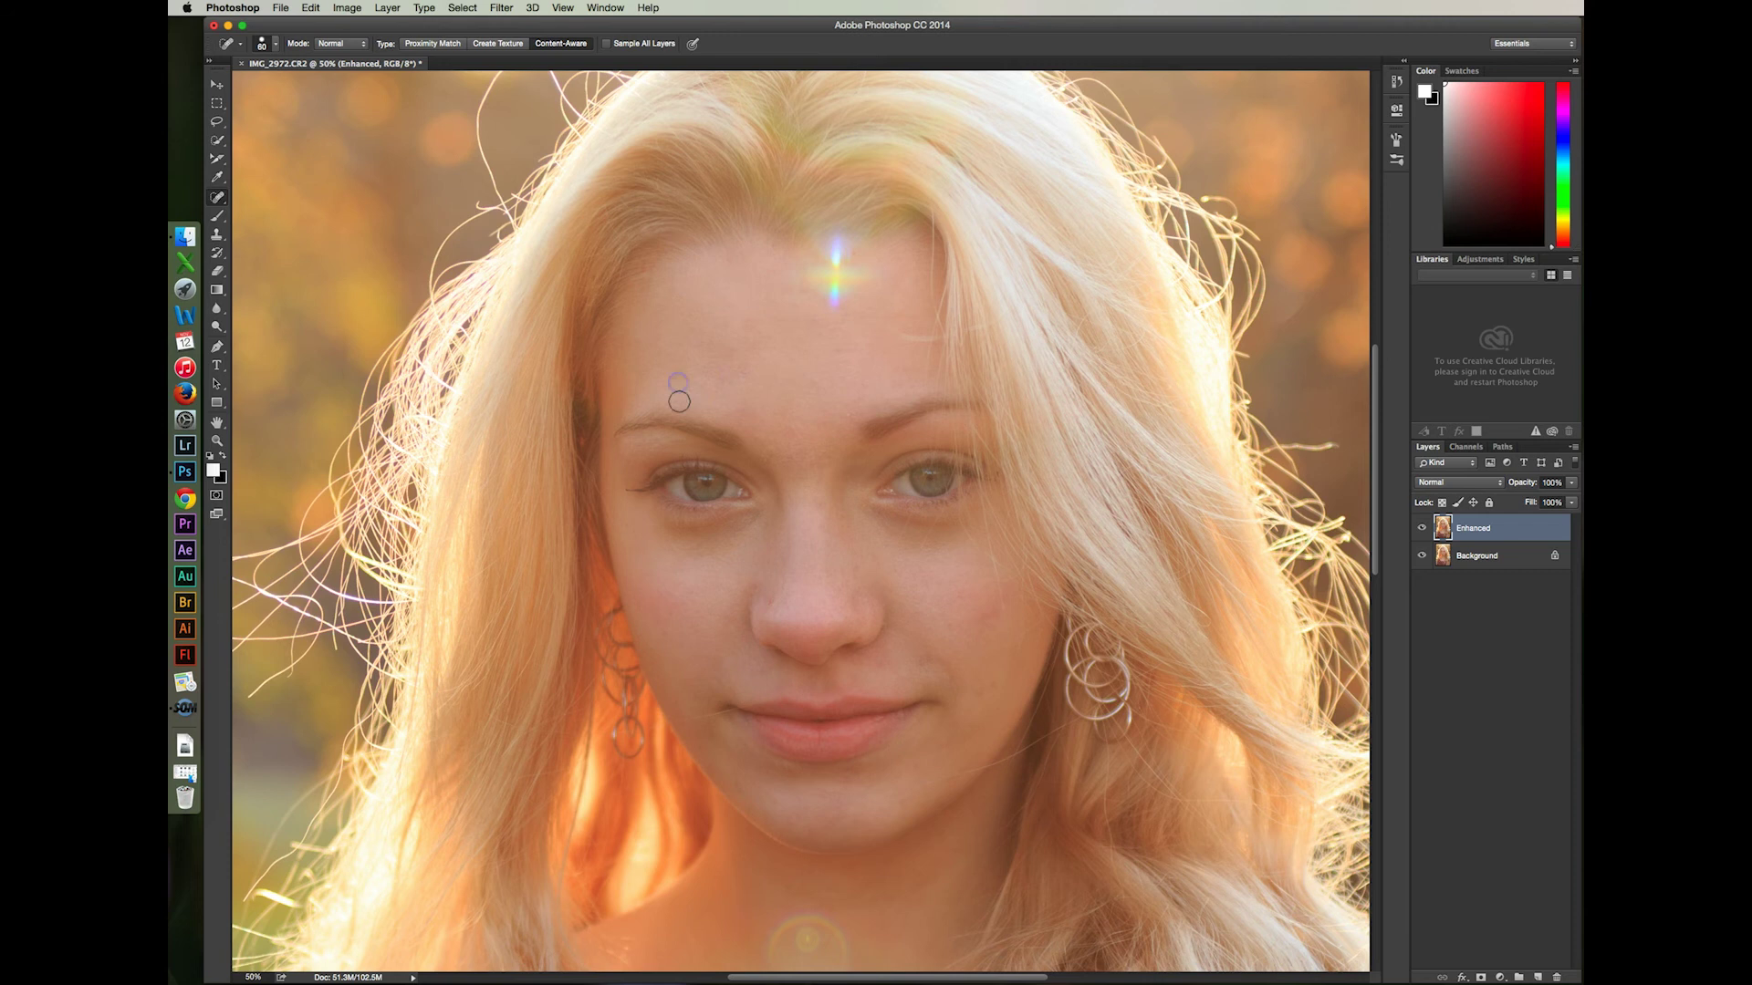
{"action": "left_click", "coordinate": [722, 302]}
{"action": "left_click", "coordinate": [671, 615]}
{"action": "left_click", "coordinate": [776, 599]}
{"action": "left_click", "coordinate": [987, 614]}
{"action": "scroll", "coordinate": [913, 606], "scroll_direction": "down", "scroll_amount": 6}
{"action": "left_click", "coordinate": [911, 606]}
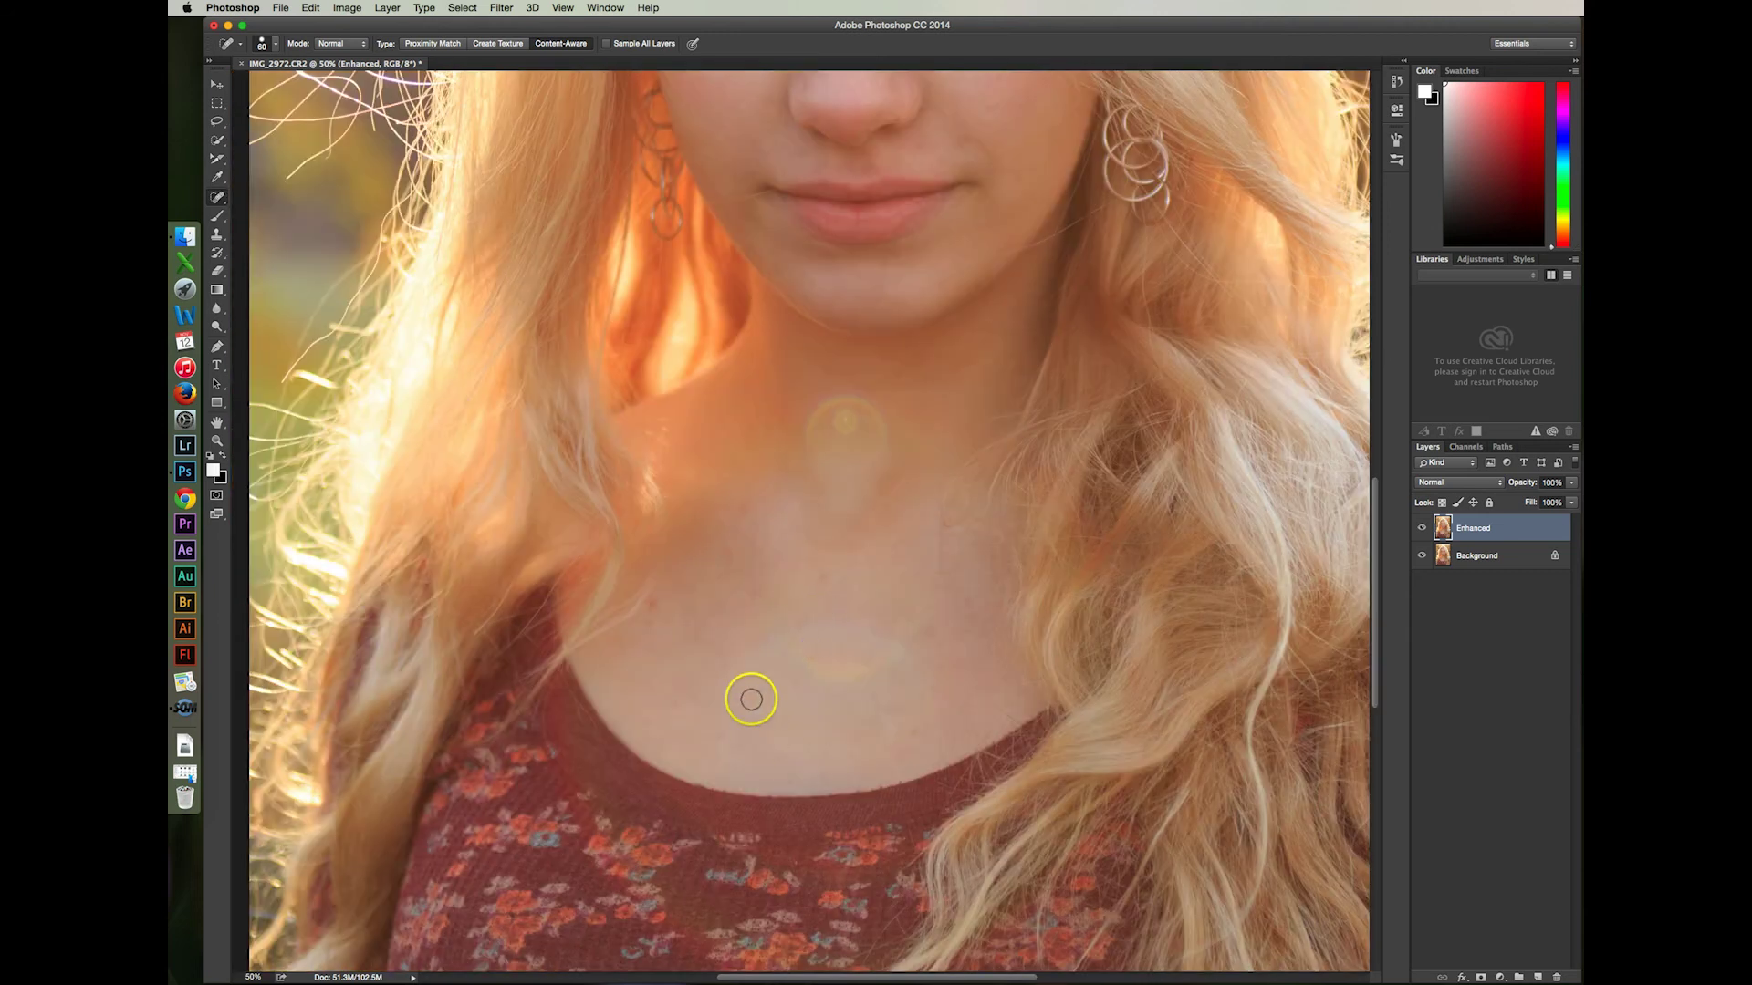
{"action": "left_click", "coordinate": [653, 609]}
{"action": "left_click", "coordinate": [725, 559]}
{"action": "scroll", "coordinate": [928, 572], "scroll_direction": "up", "scroll_amount": 6}
{"action": "left_click", "coordinate": [779, 669]}
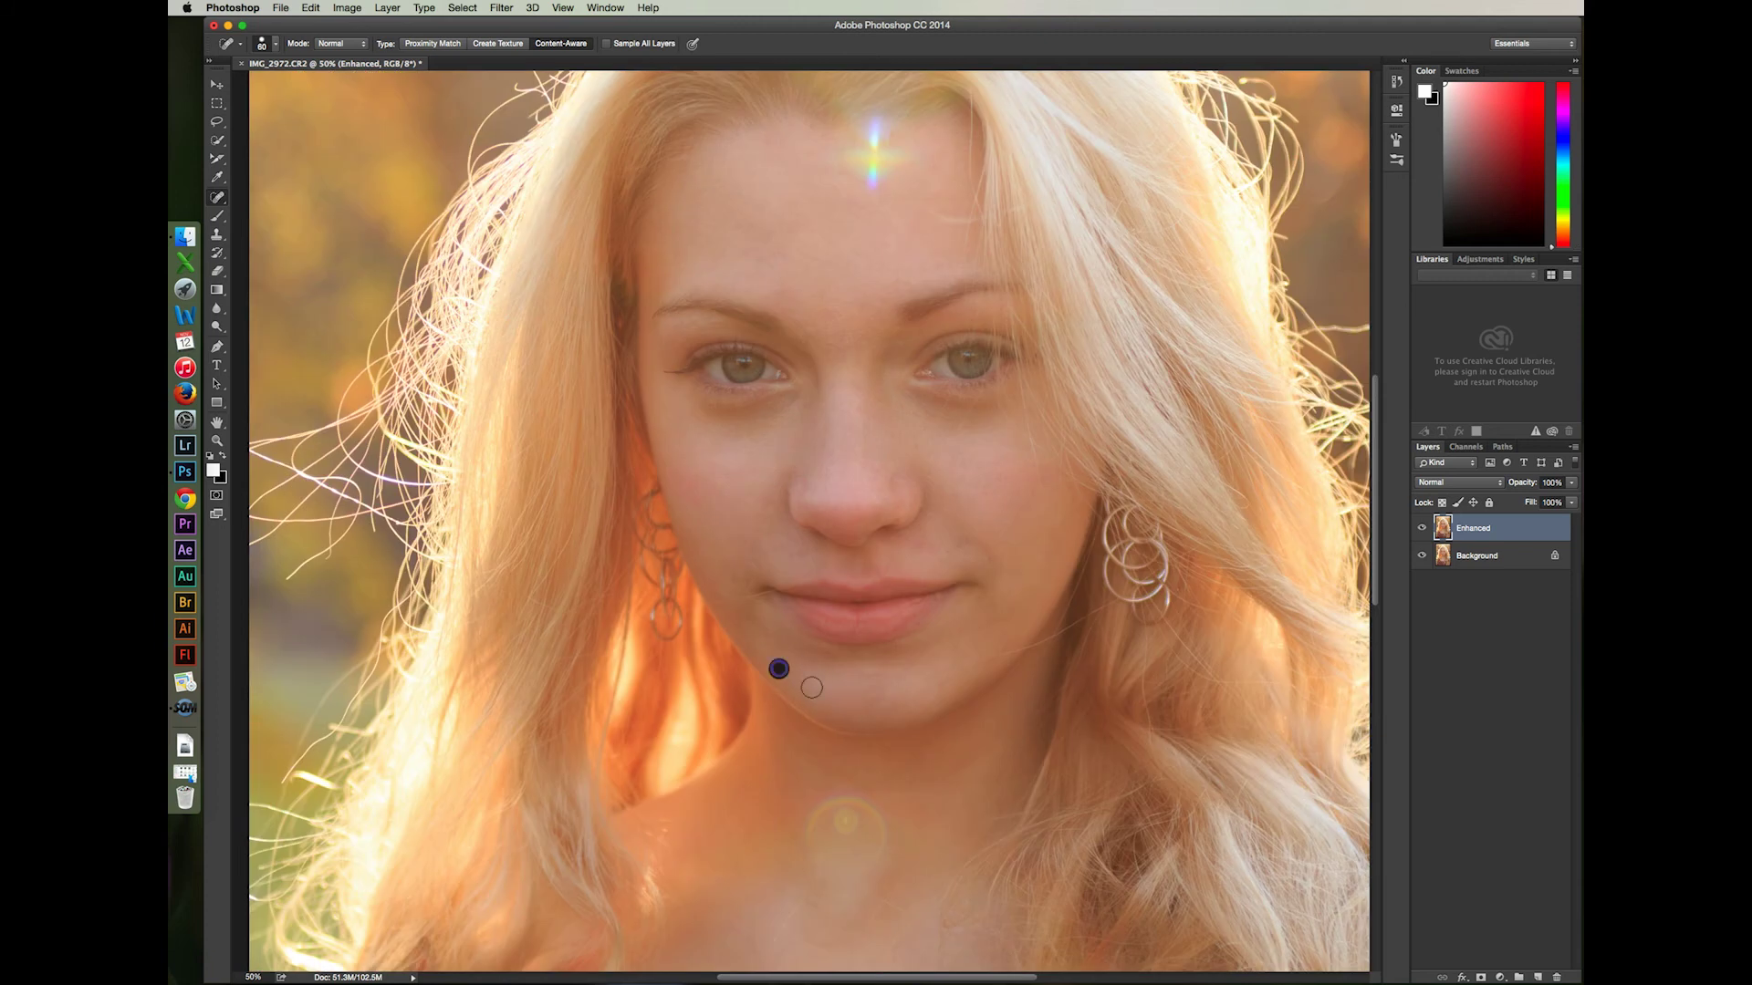
{"action": "left_click_drag", "start_coordinate": [929, 689], "coordinate": [1001, 657]}
{"action": "left_click", "coordinate": [960, 420]}
Heal further marks on the forehead, both cheeks, the nose and between the brows
{"action": "scroll", "coordinate": [950, 515], "scroll_direction": "up", "scroll_amount": 1}
{"action": "scroll", "coordinate": [950, 514], "scroll_direction": "up", "scroll_amount": 1}
{"action": "left_click_drag", "start_coordinate": [777, 421], "coordinate": [801, 479]}
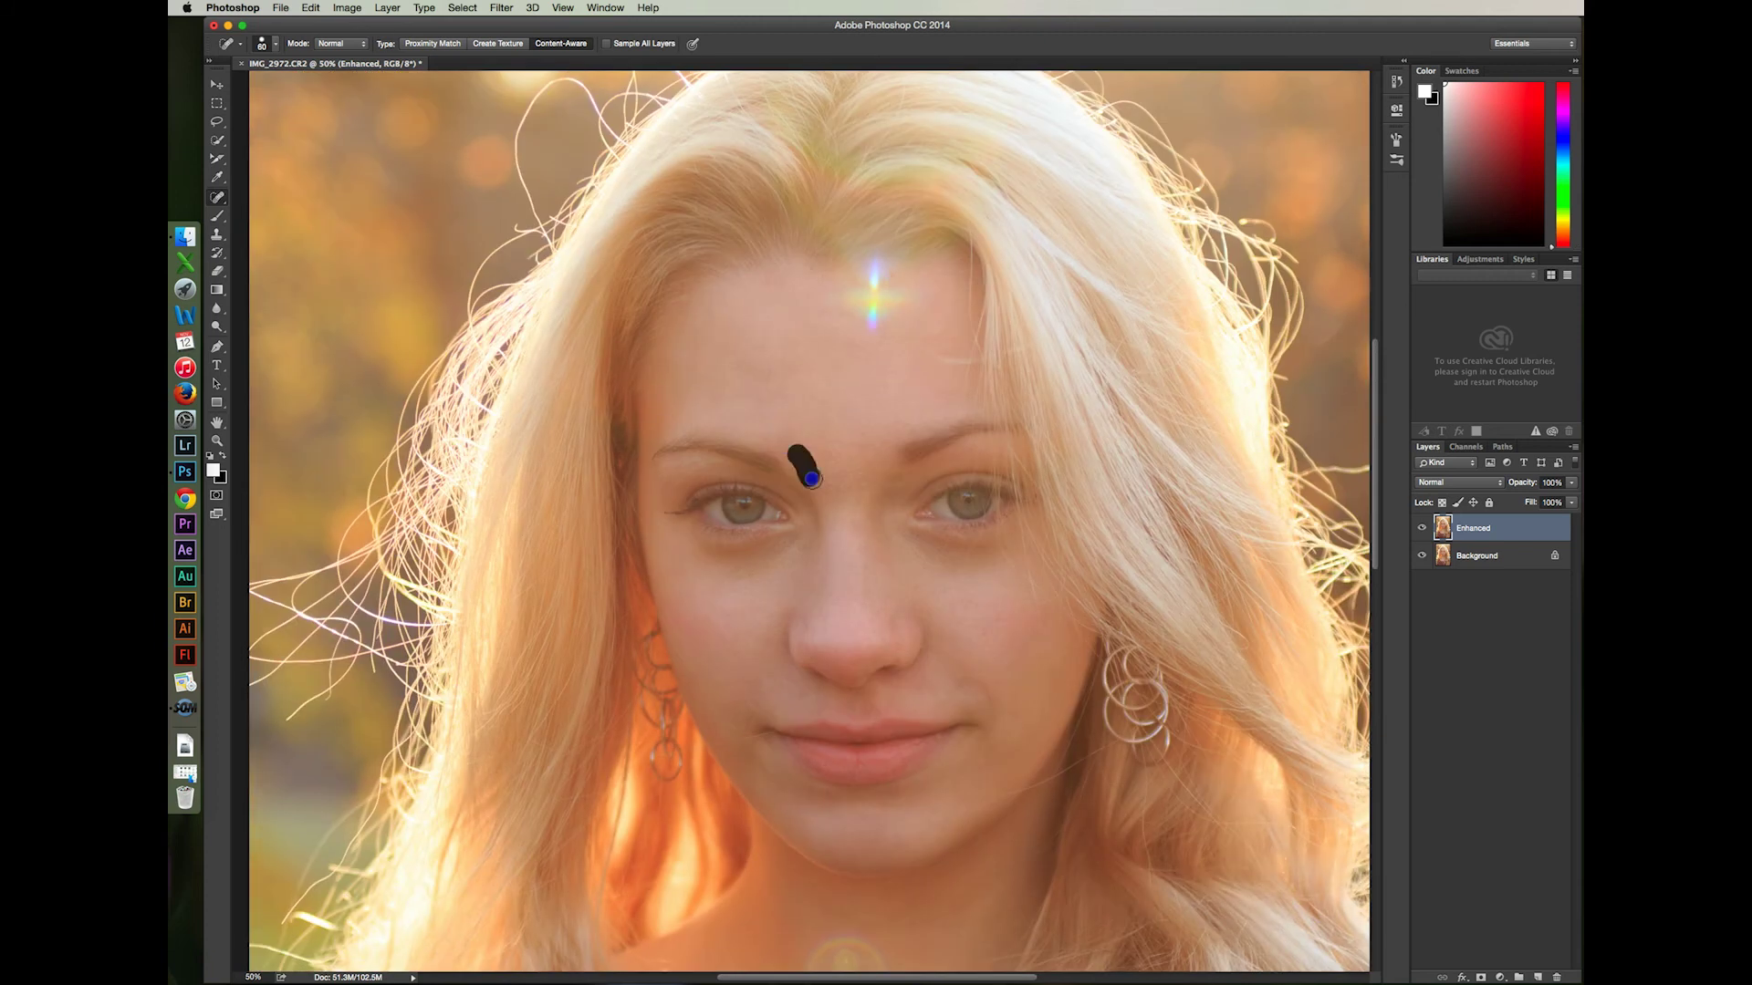
{"action": "left_click", "coordinate": [776, 352]}
{"action": "scroll", "coordinate": [775, 352], "scroll_direction": "down", "scroll_amount": 2}
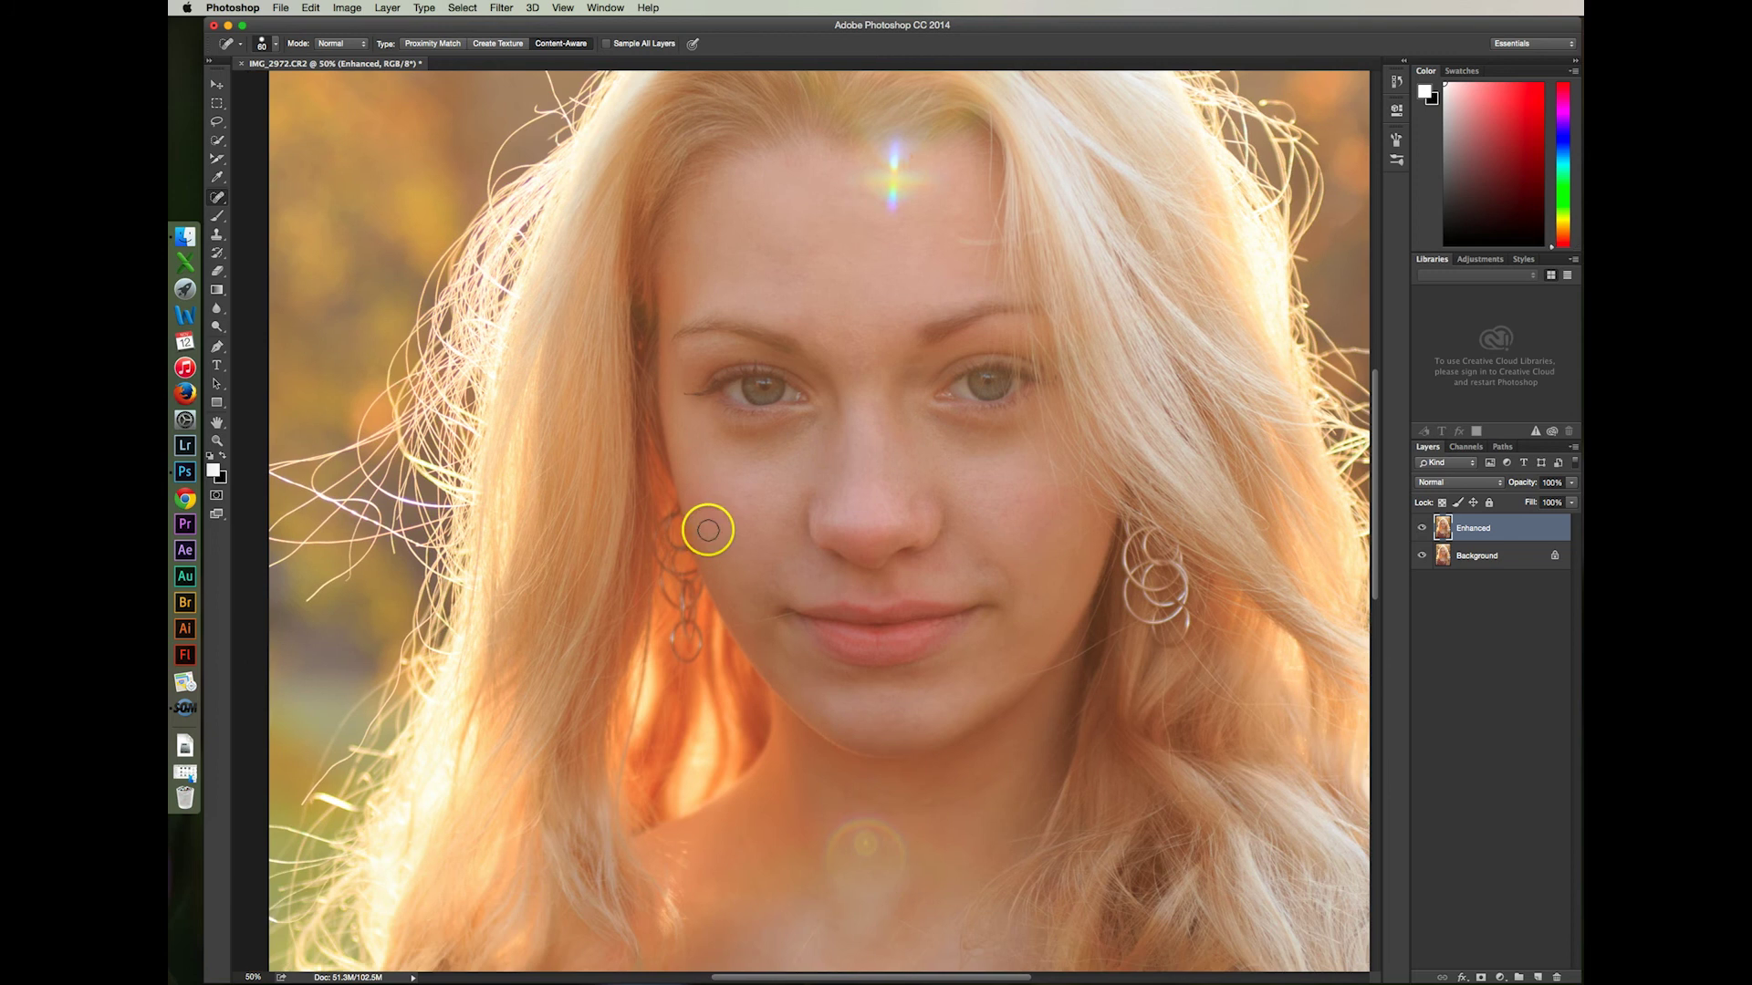
{"action": "left_click", "coordinate": [709, 524]}
{"action": "left_click", "coordinate": [993, 524]}
{"action": "left_click", "coordinate": [697, 498]}
{"action": "mouse_move", "coordinate": [1013, 544]}
{"action": "left_mouse_down"}
{"action": "mouse_move", "coordinate": [947, 564]}
{"action": "mouse_move", "coordinate": [980, 546]}
{"action": "mouse_move", "coordinate": [915, 536]}
{"action": "left_mouse_up"}
{"action": "left_click", "coordinate": [1020, 503]}
{"action": "left_click", "coordinate": [885, 471]}
{"action": "left_click", "coordinate": [803, 298]}
{"action": "mouse_move", "coordinate": [803, 299]}
{"action": "left_mouse_down"}
{"action": "mouse_move", "coordinate": [818, 344]}
{"action": "mouse_move", "coordinate": [938, 363]}
{"action": "mouse_move", "coordinate": [859, 402]}
{"action": "left_mouse_up"}
{"action": "scroll", "coordinate": [824, 425], "scroll_direction": "down", "scroll_amount": 3}
Heal spots beside the lips at brush size 20 and the neck at 40, then fit on screen
{"action": "key", "text": "bracketleft"}
{"action": "key", "text": "bracketleft"}
{"action": "key", "text": "bracketleft"}
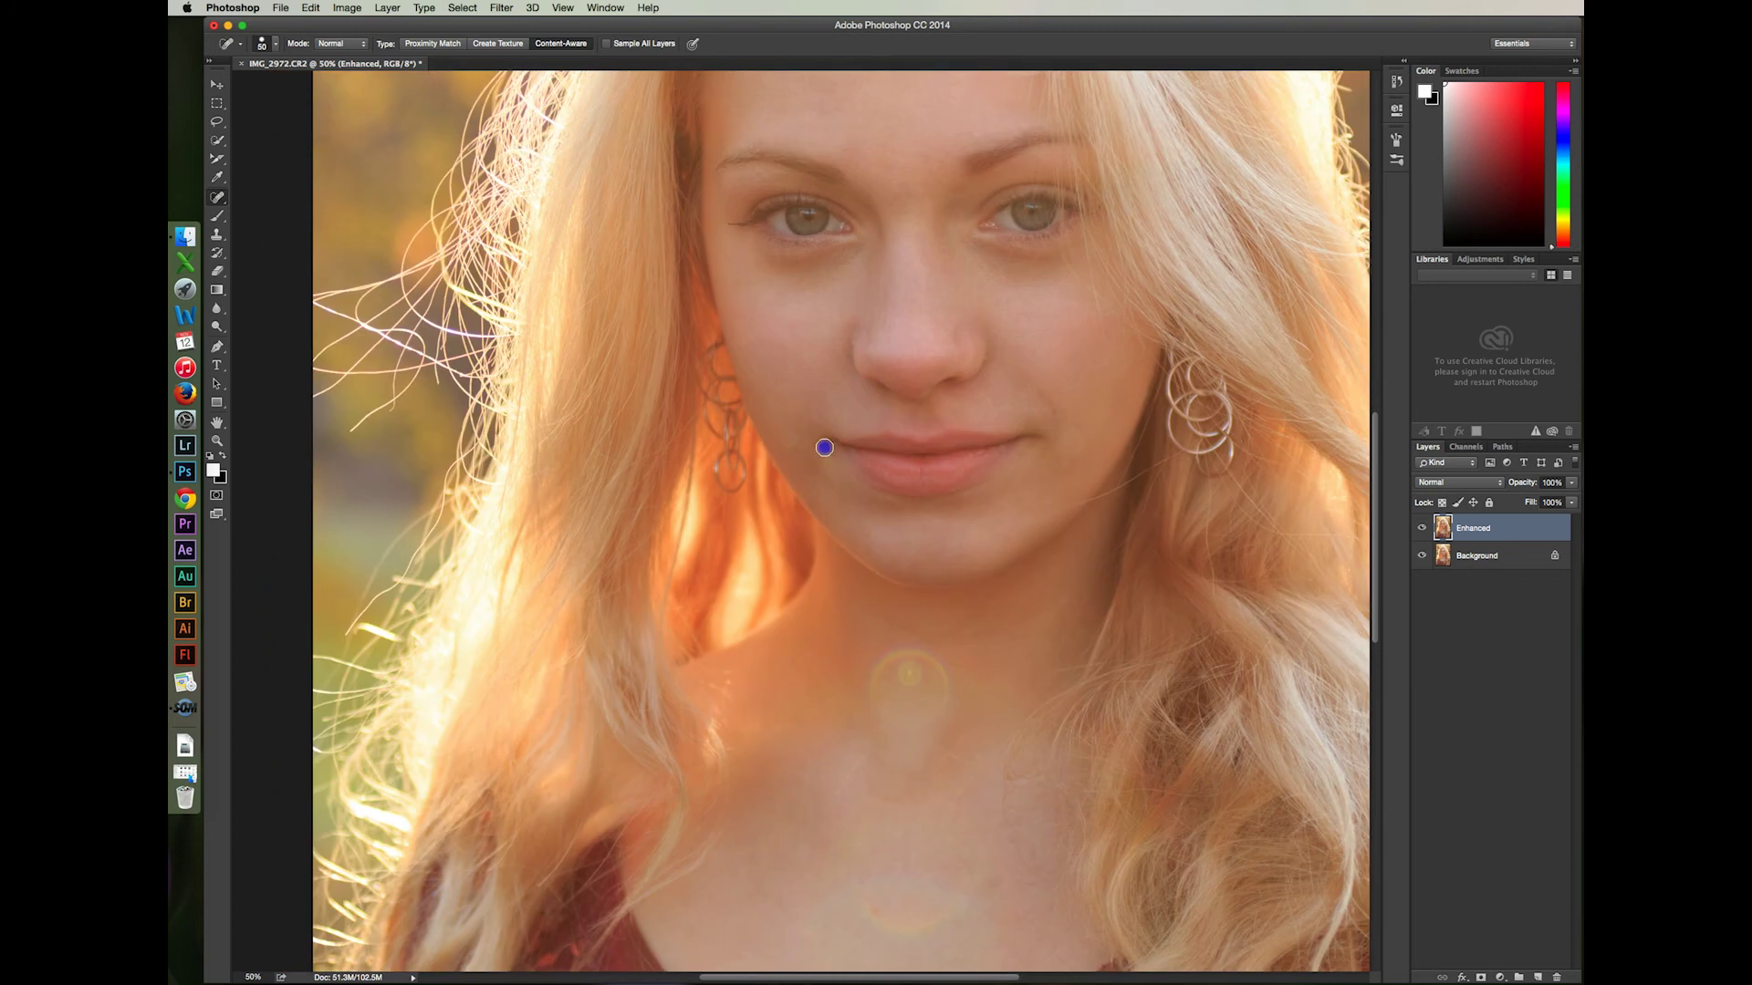
{"action": "left_click", "coordinate": [829, 441]}
{"action": "left_click", "coordinate": [962, 484]}
{"action": "key", "text": "bracketright"}
{"action": "key", "text": "bracketright"}
{"action": "scroll", "coordinate": [1040, 453], "scroll_direction": "down", "scroll_amount": 6}
{"action": "left_click", "coordinate": [879, 587]}
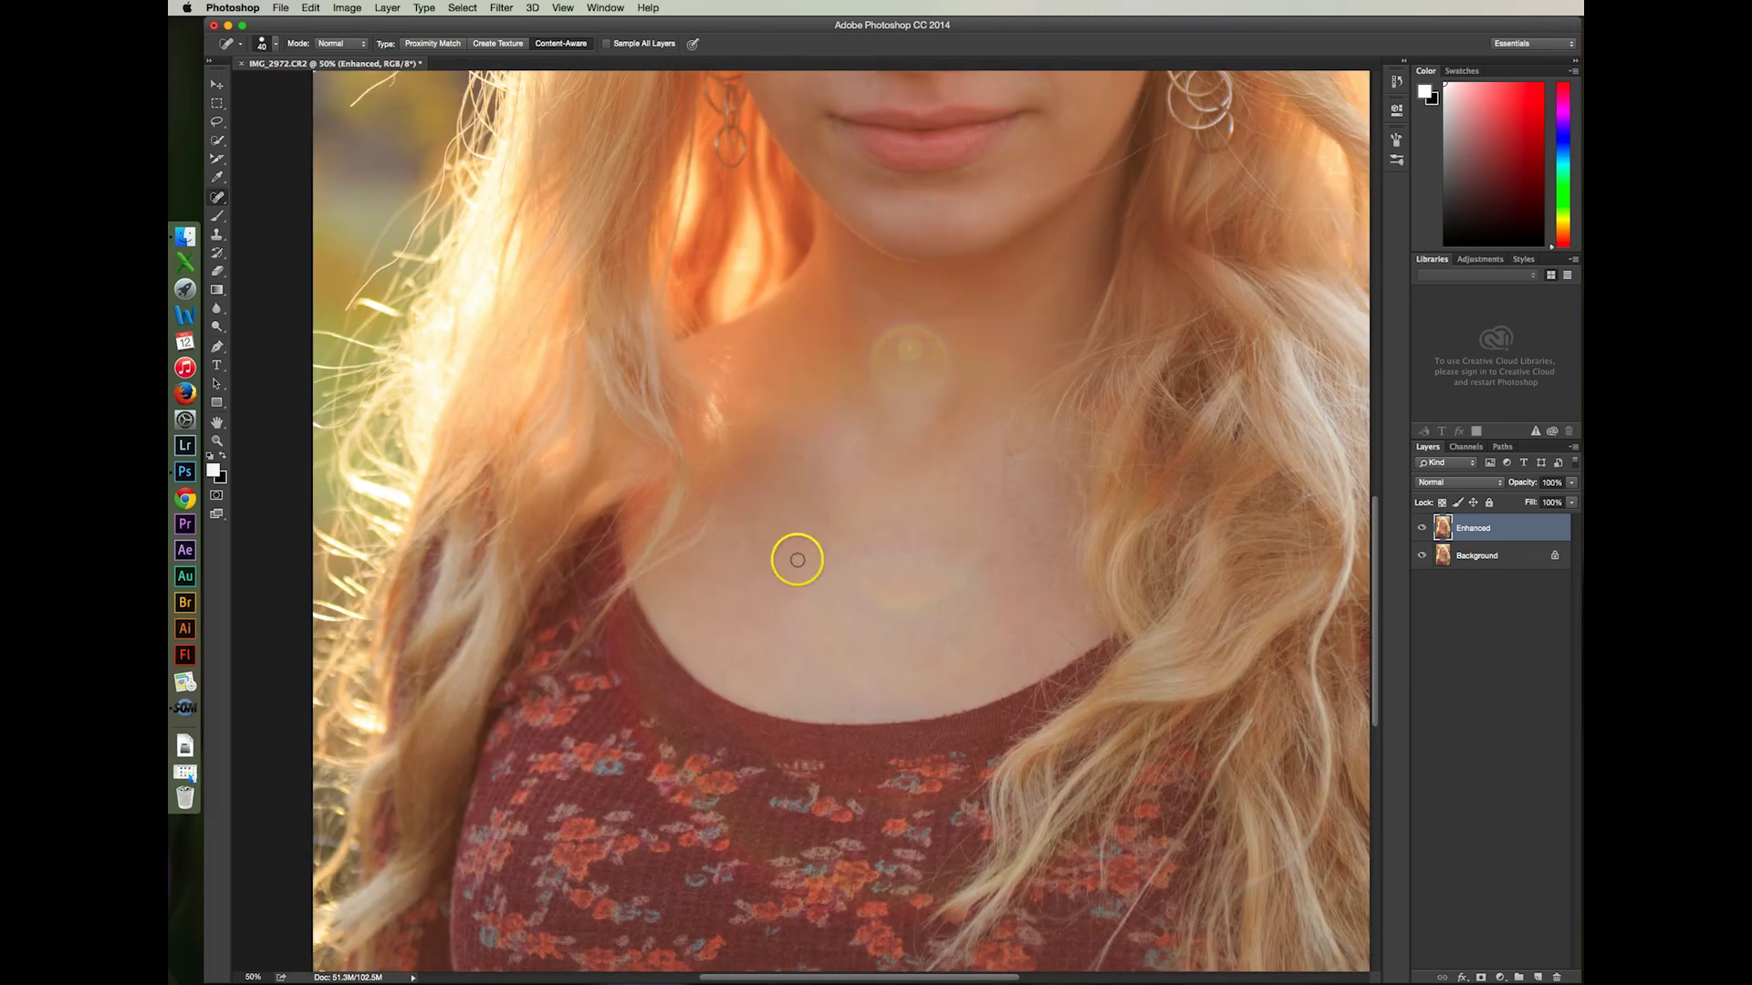
{"action": "scroll", "coordinate": [848, 566], "scroll_direction": "up", "scroll_amount": 7}
{"action": "scroll", "coordinate": [910, 575], "scroll_direction": "up", "scroll_amount": 4}
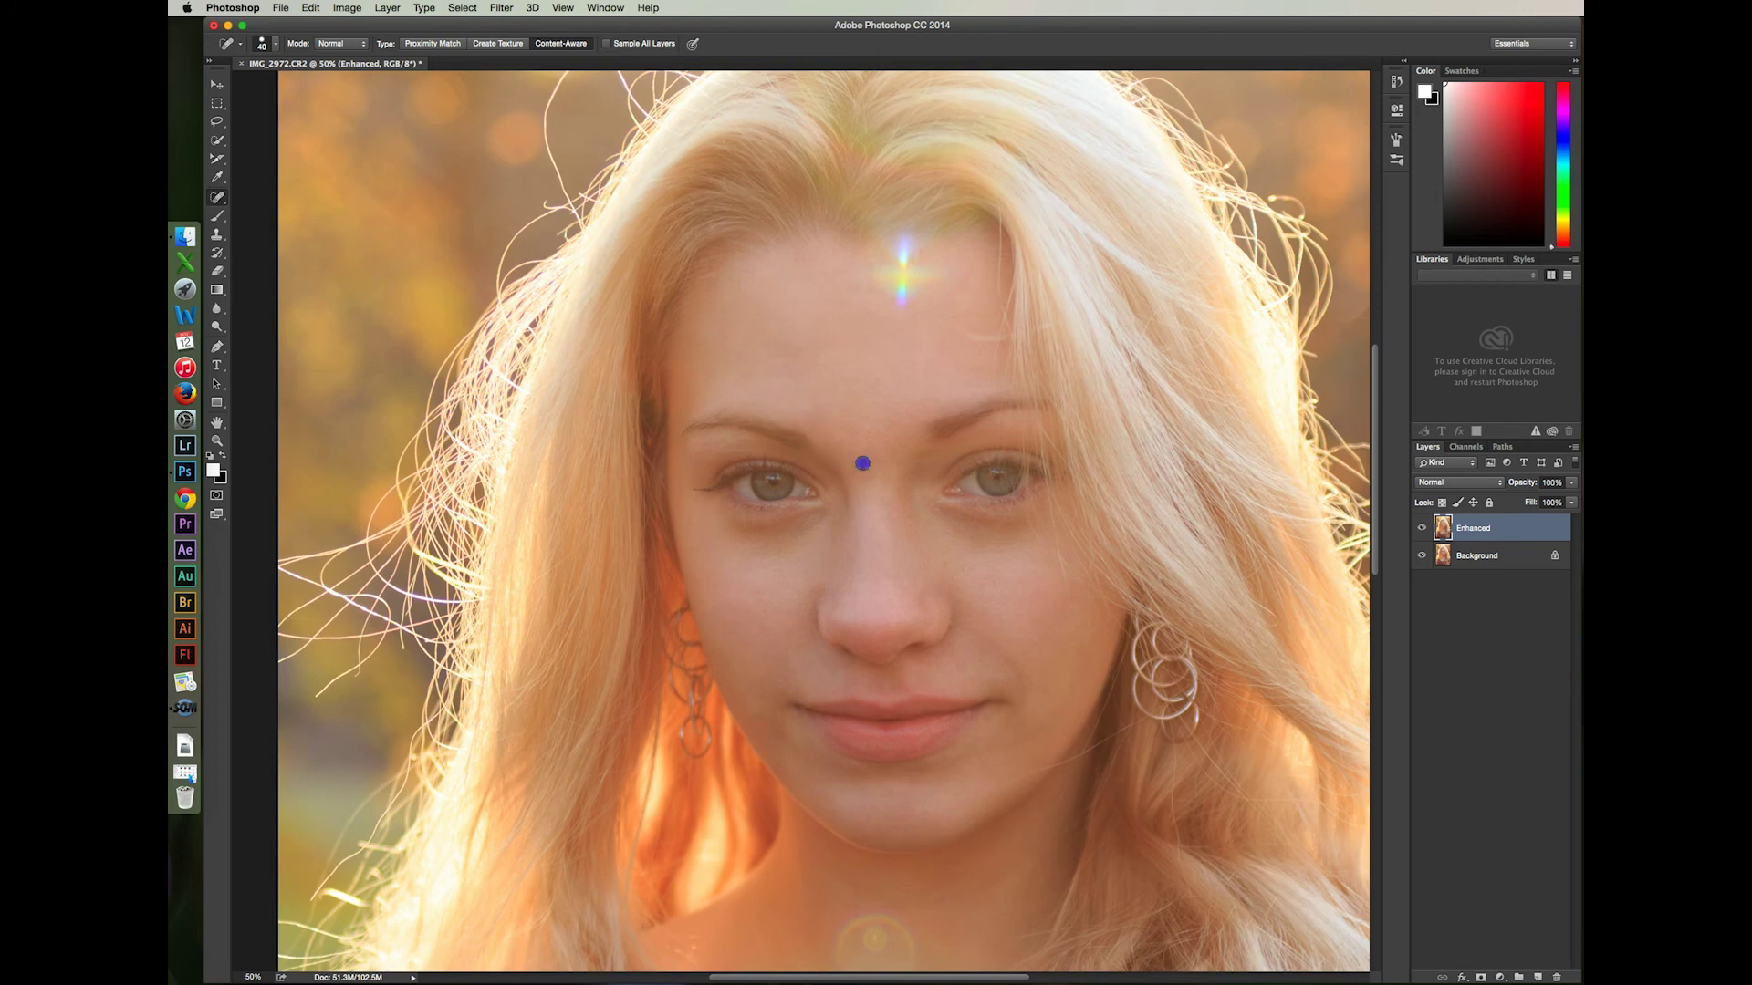
{"action": "key", "text": "super+0"}
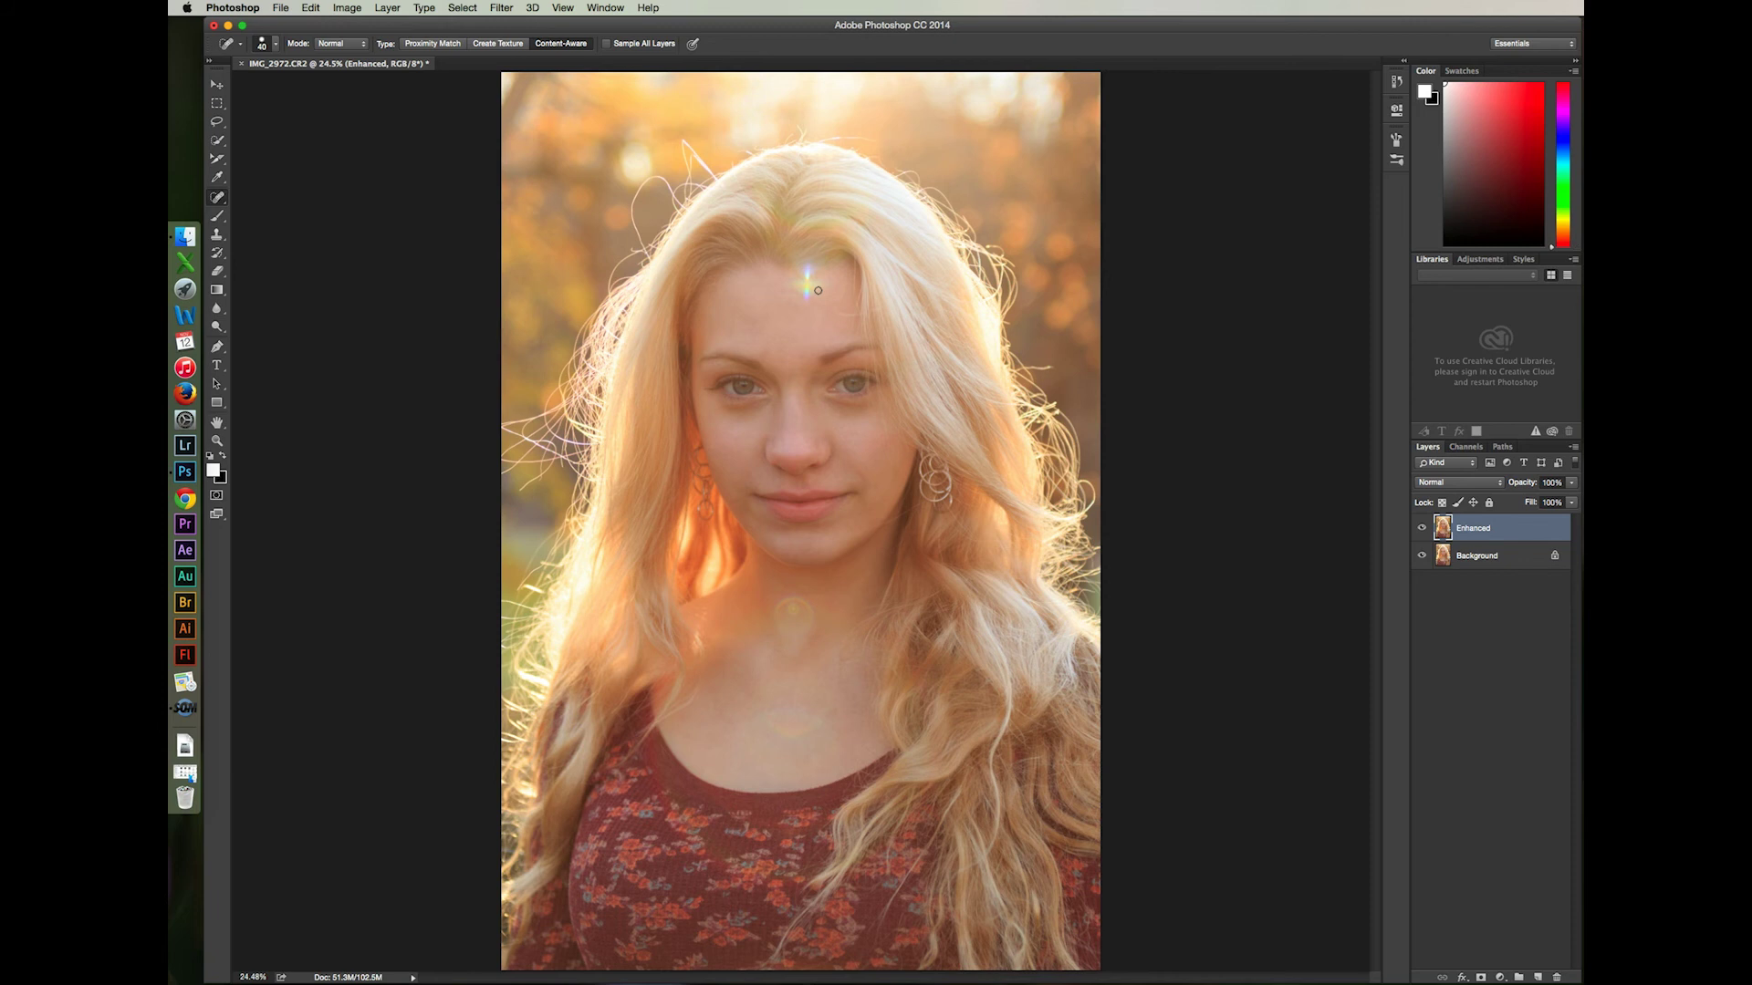
{"action": "left_click_drag", "start_coordinate": [831, 634], "coordinate": [800, 618]}
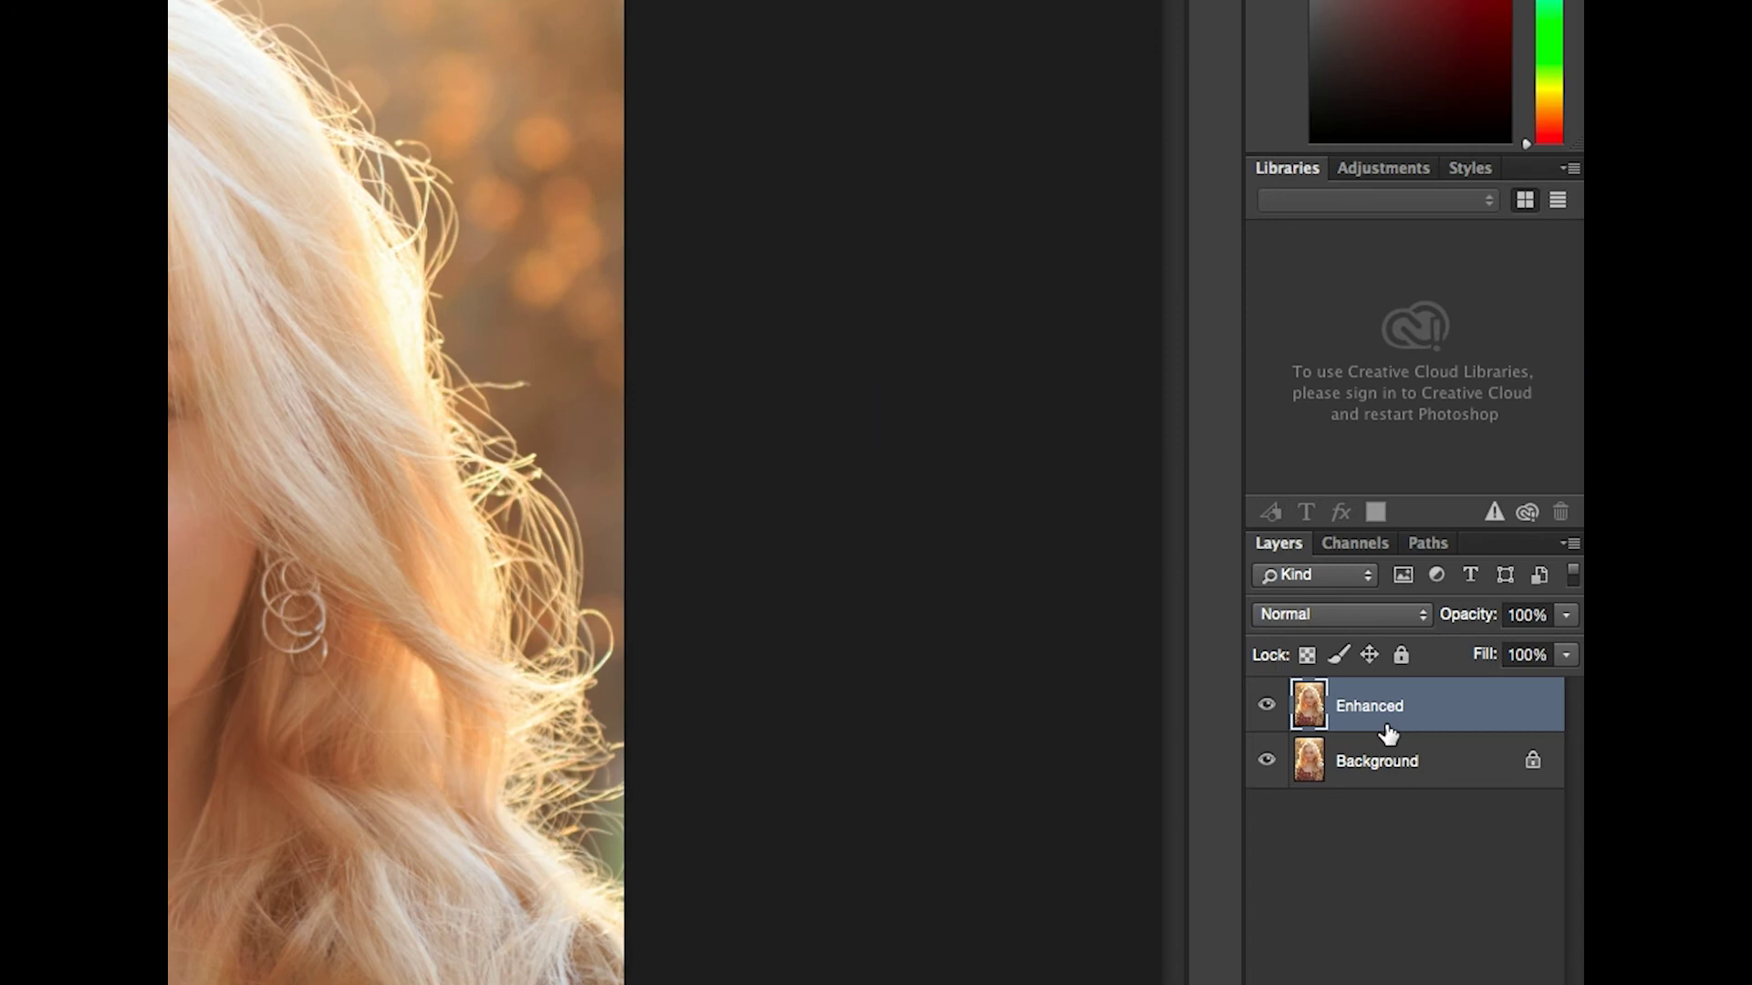
Duplicate the Enhanced layer and name the copy 'Lens Flare Gone'
{"action": "key", "text": "super+j"}
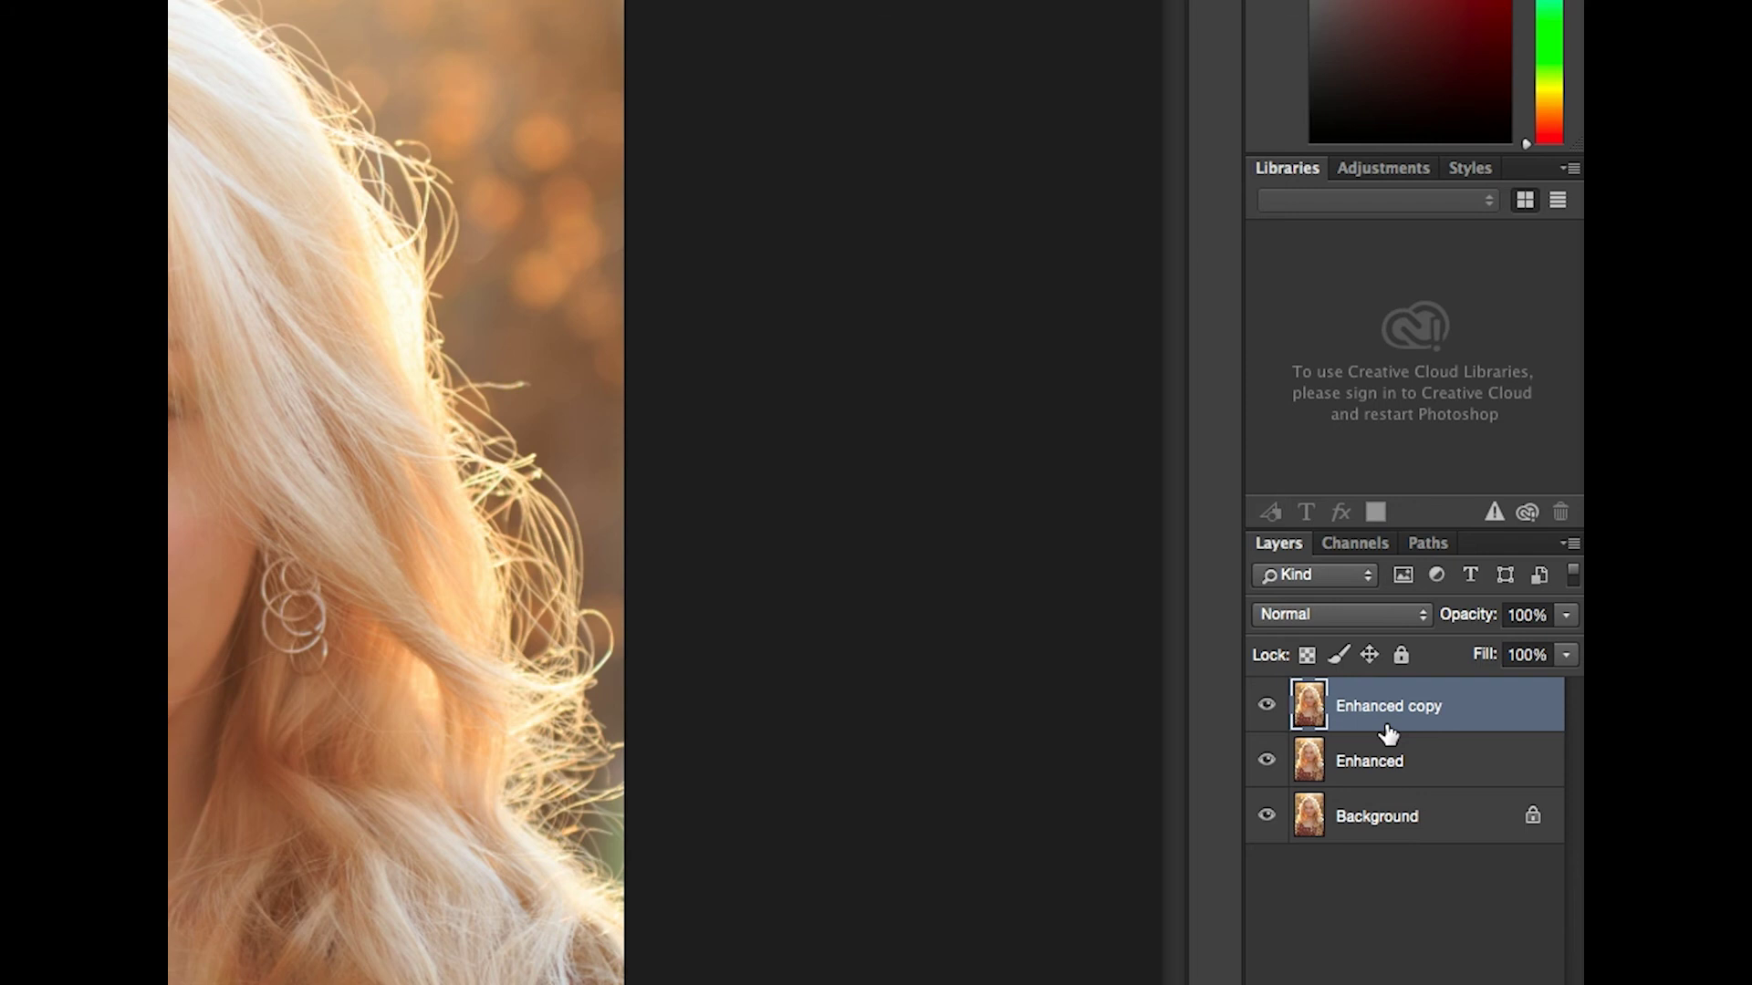
{"action": "double_click", "coordinate": [1385, 698]}
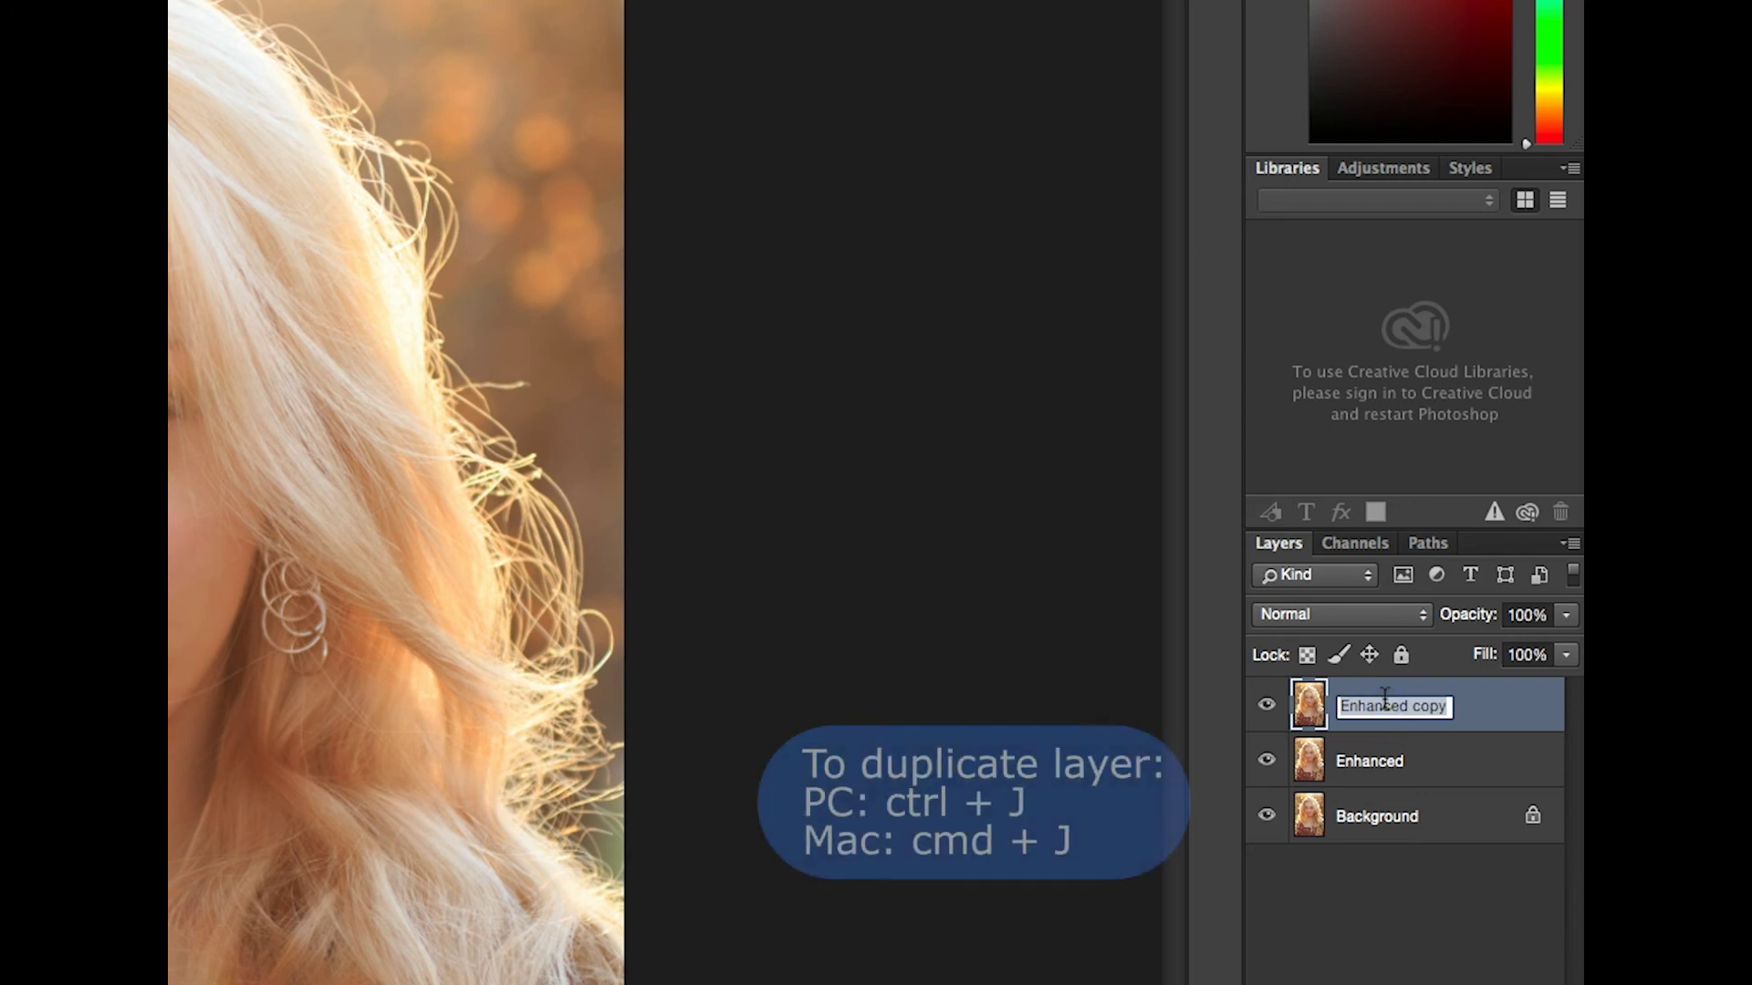
{"action": "type", "text": "Lens F"}
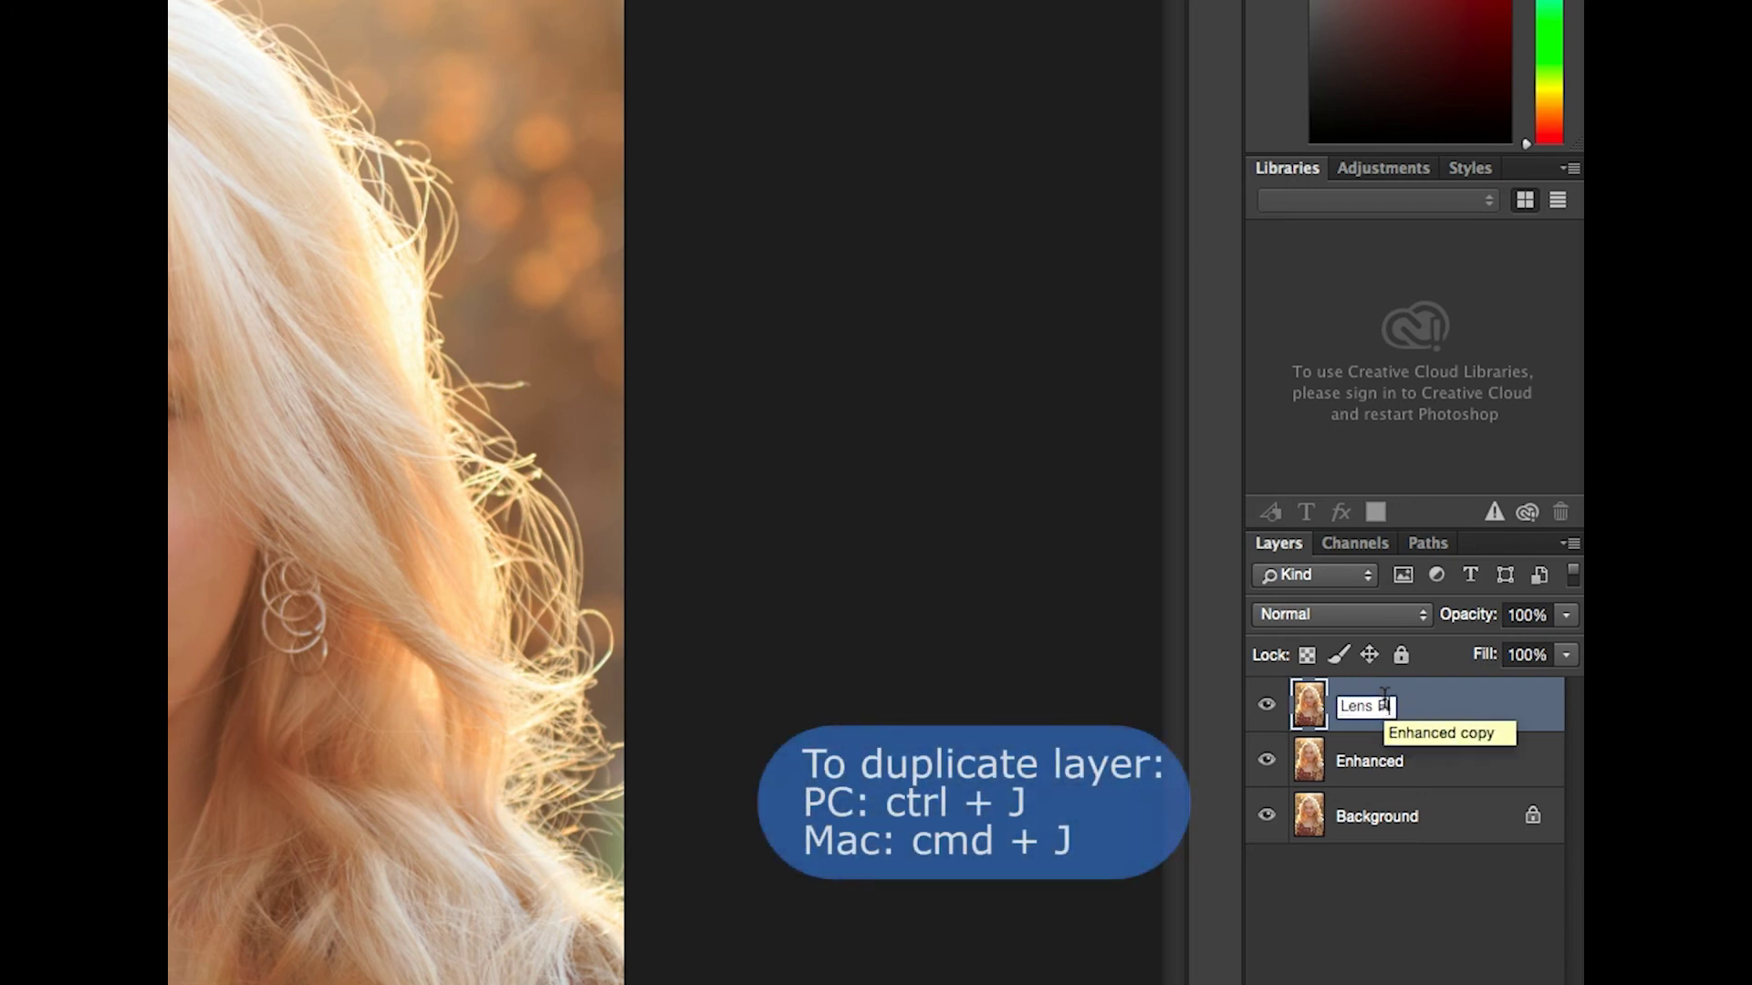
{"action": "type", "text": "lare Gone"}
{"action": "key", "text": "Return"}
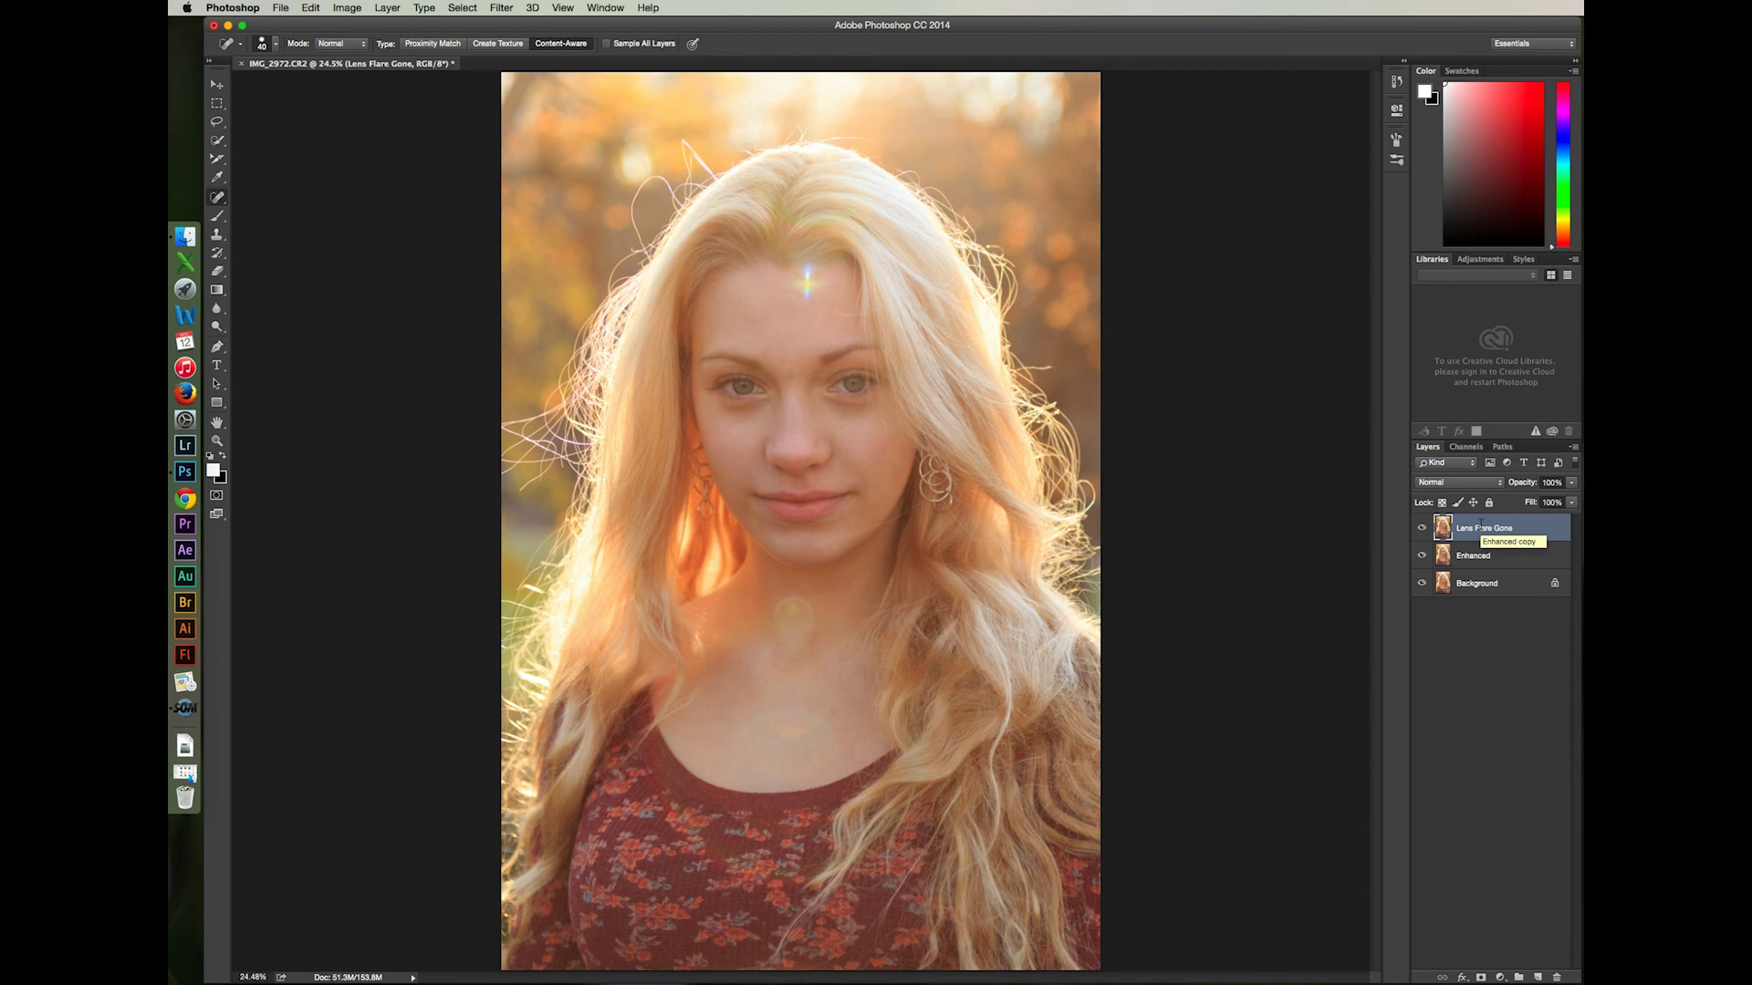
Patch away the lens flare on the forehead with the Patch Tool
{"action": "left_click_drag", "start_coordinate": [217, 197], "coordinate": [307, 223]}
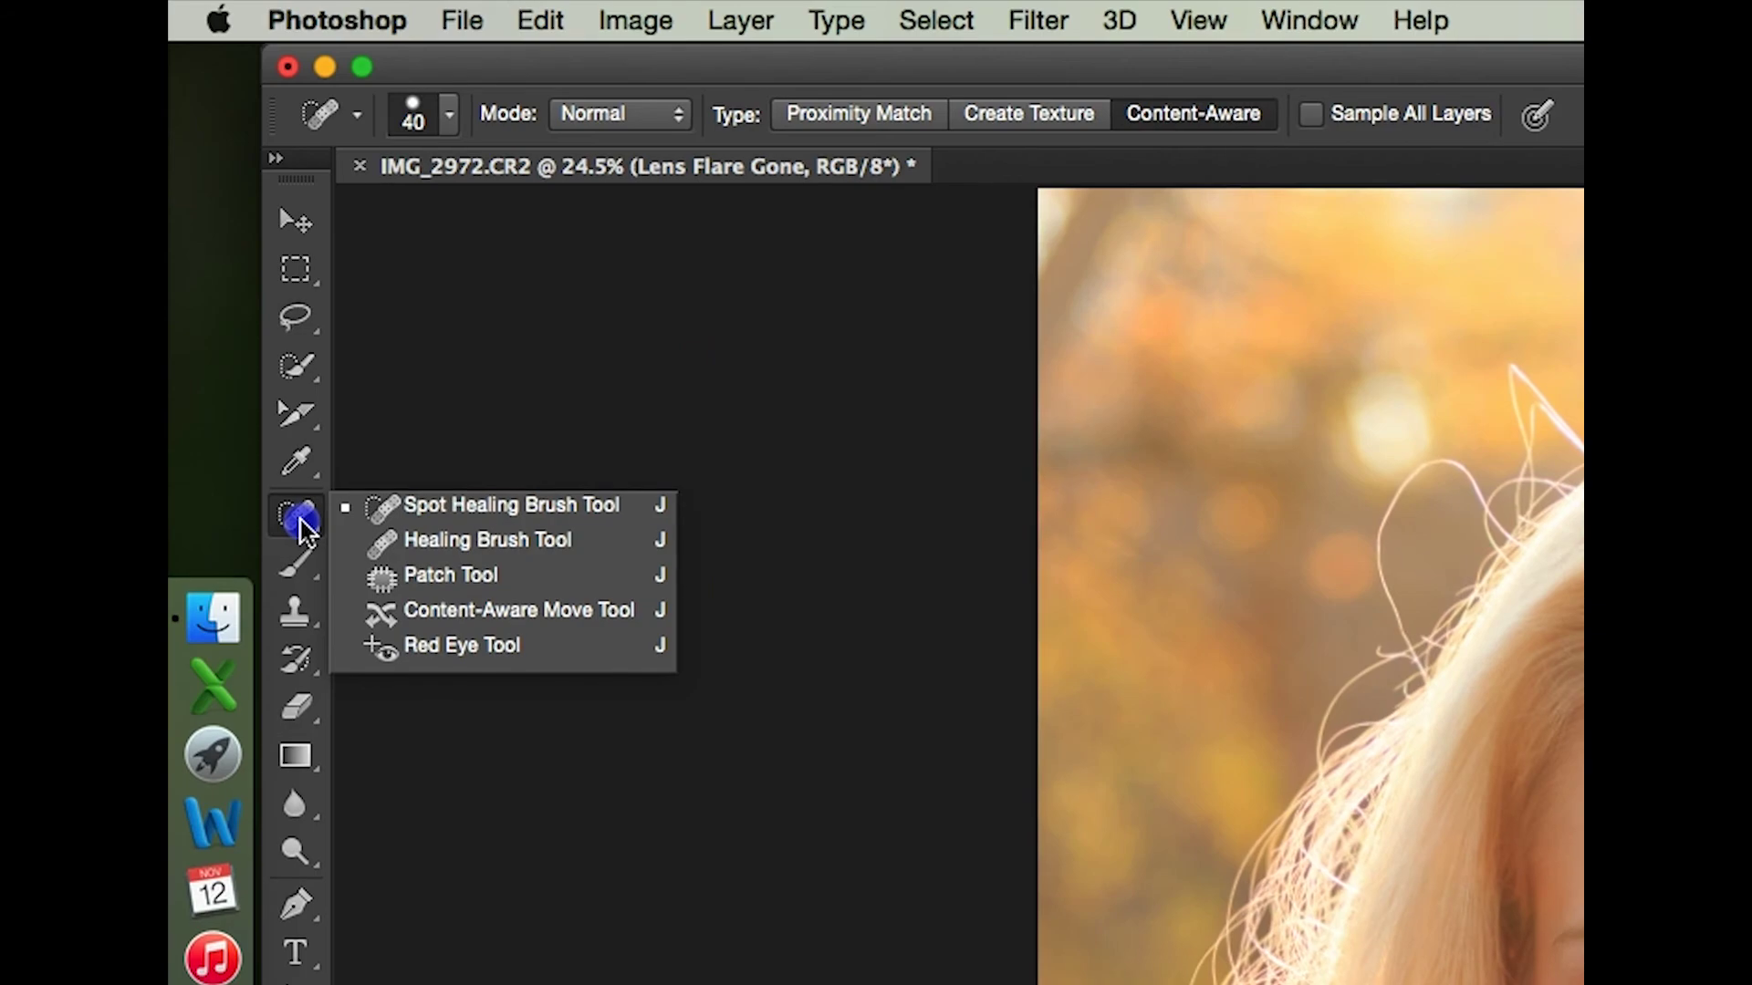
{"action": "left_click_drag", "start_coordinate": [528, 580], "coordinate": [541, 578]}
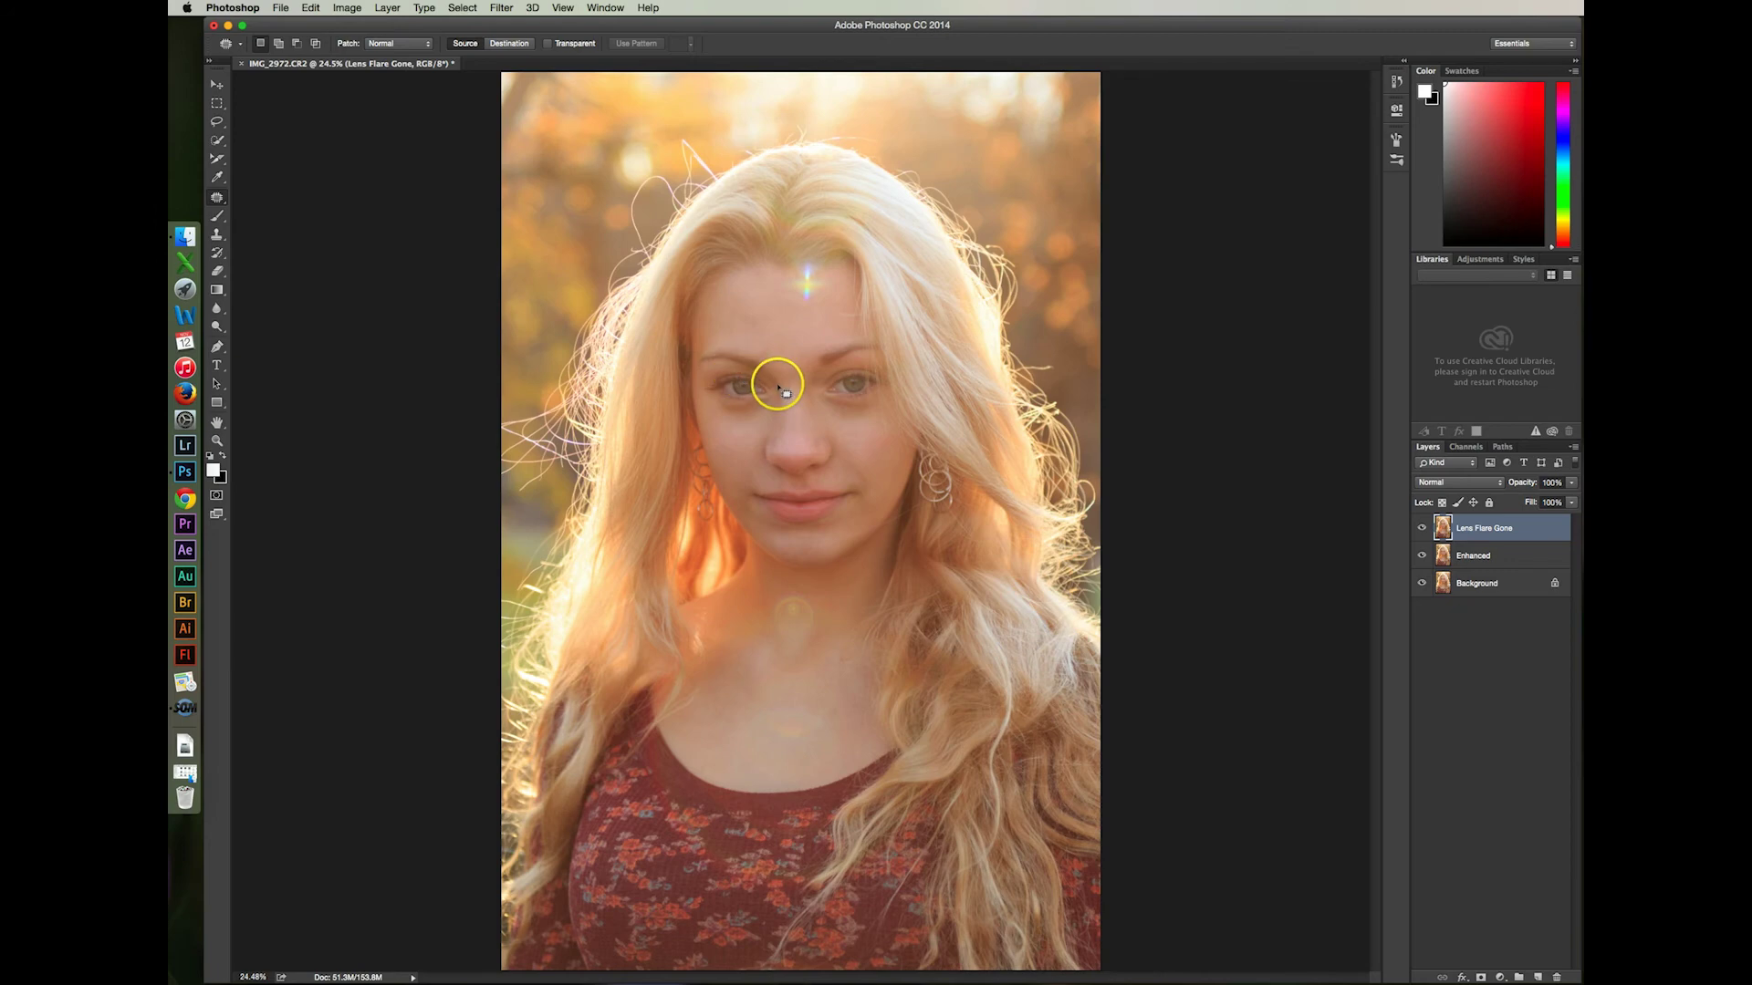
{"action": "scroll", "coordinate": [777, 390], "scroll_direction": "up", "scroll_amount": 5}
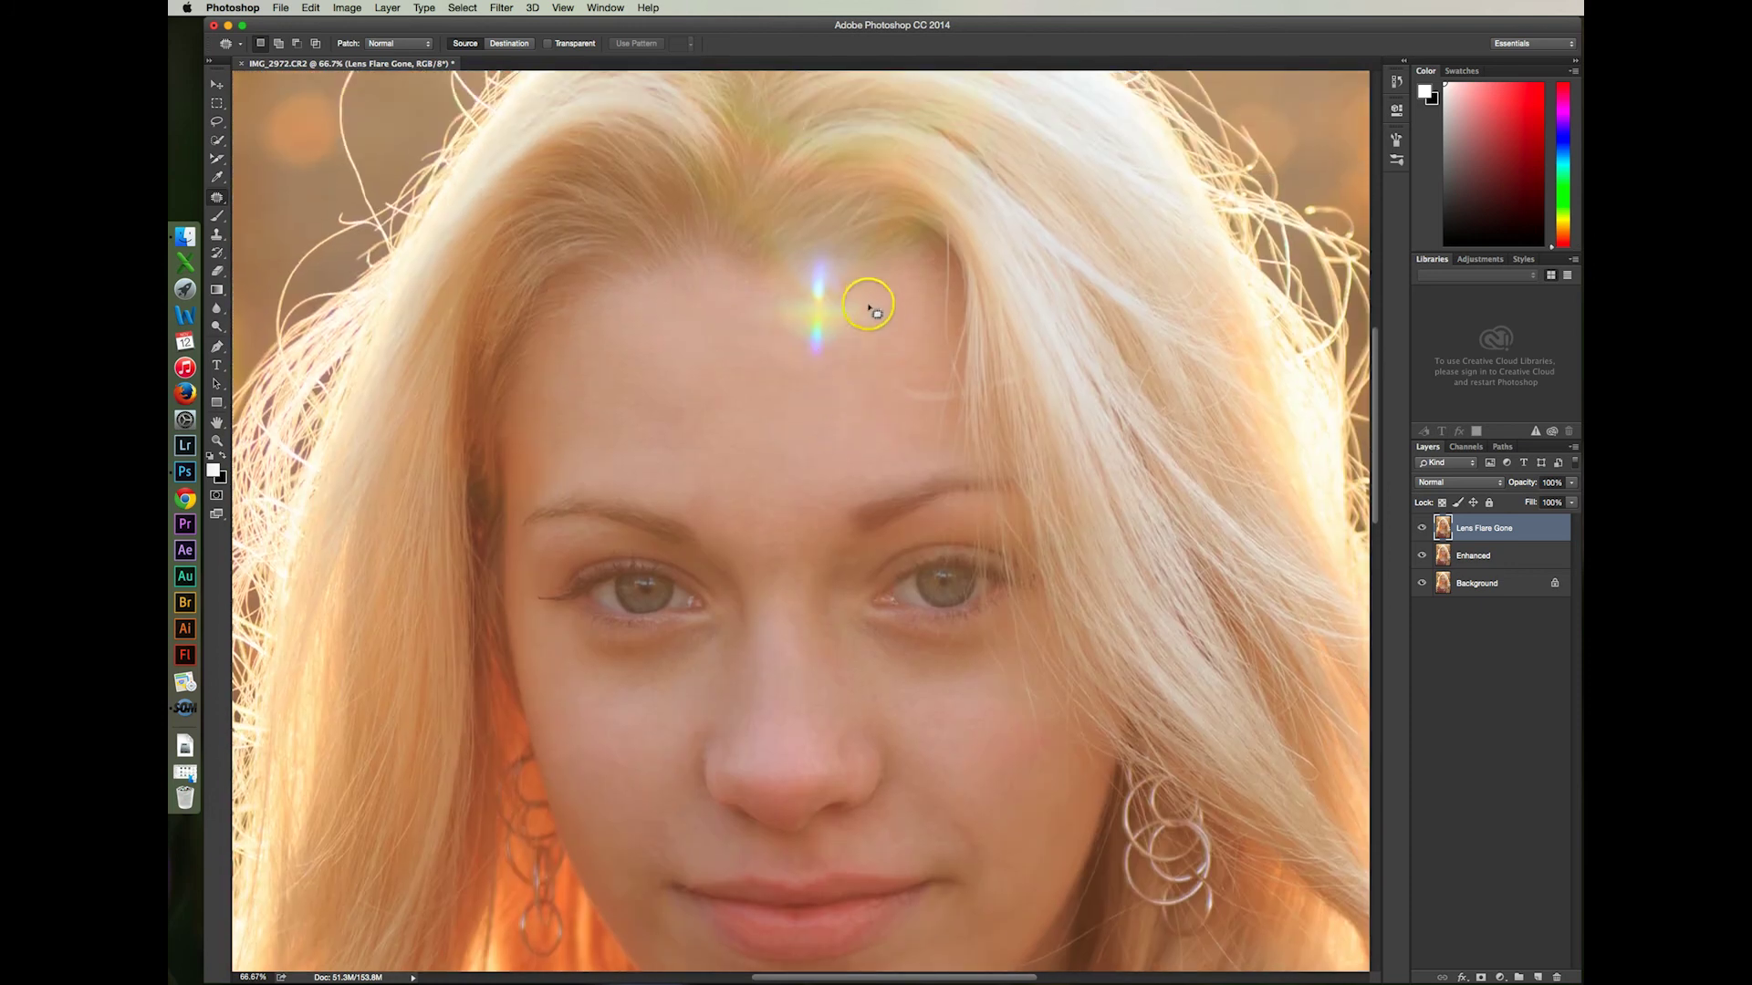
{"action": "mouse_move", "coordinate": [873, 290]}
{"action": "left_mouse_down"}
{"action": "mouse_move", "coordinate": [806, 252]}
{"action": "mouse_move", "coordinate": [768, 293]}
{"action": "mouse_move", "coordinate": [762, 327]}
{"action": "mouse_move", "coordinate": [846, 362]}
{"action": "mouse_move", "coordinate": [873, 286]}
{"action": "mouse_move", "coordinate": [638, 381]}
{"action": "left_mouse_up"}
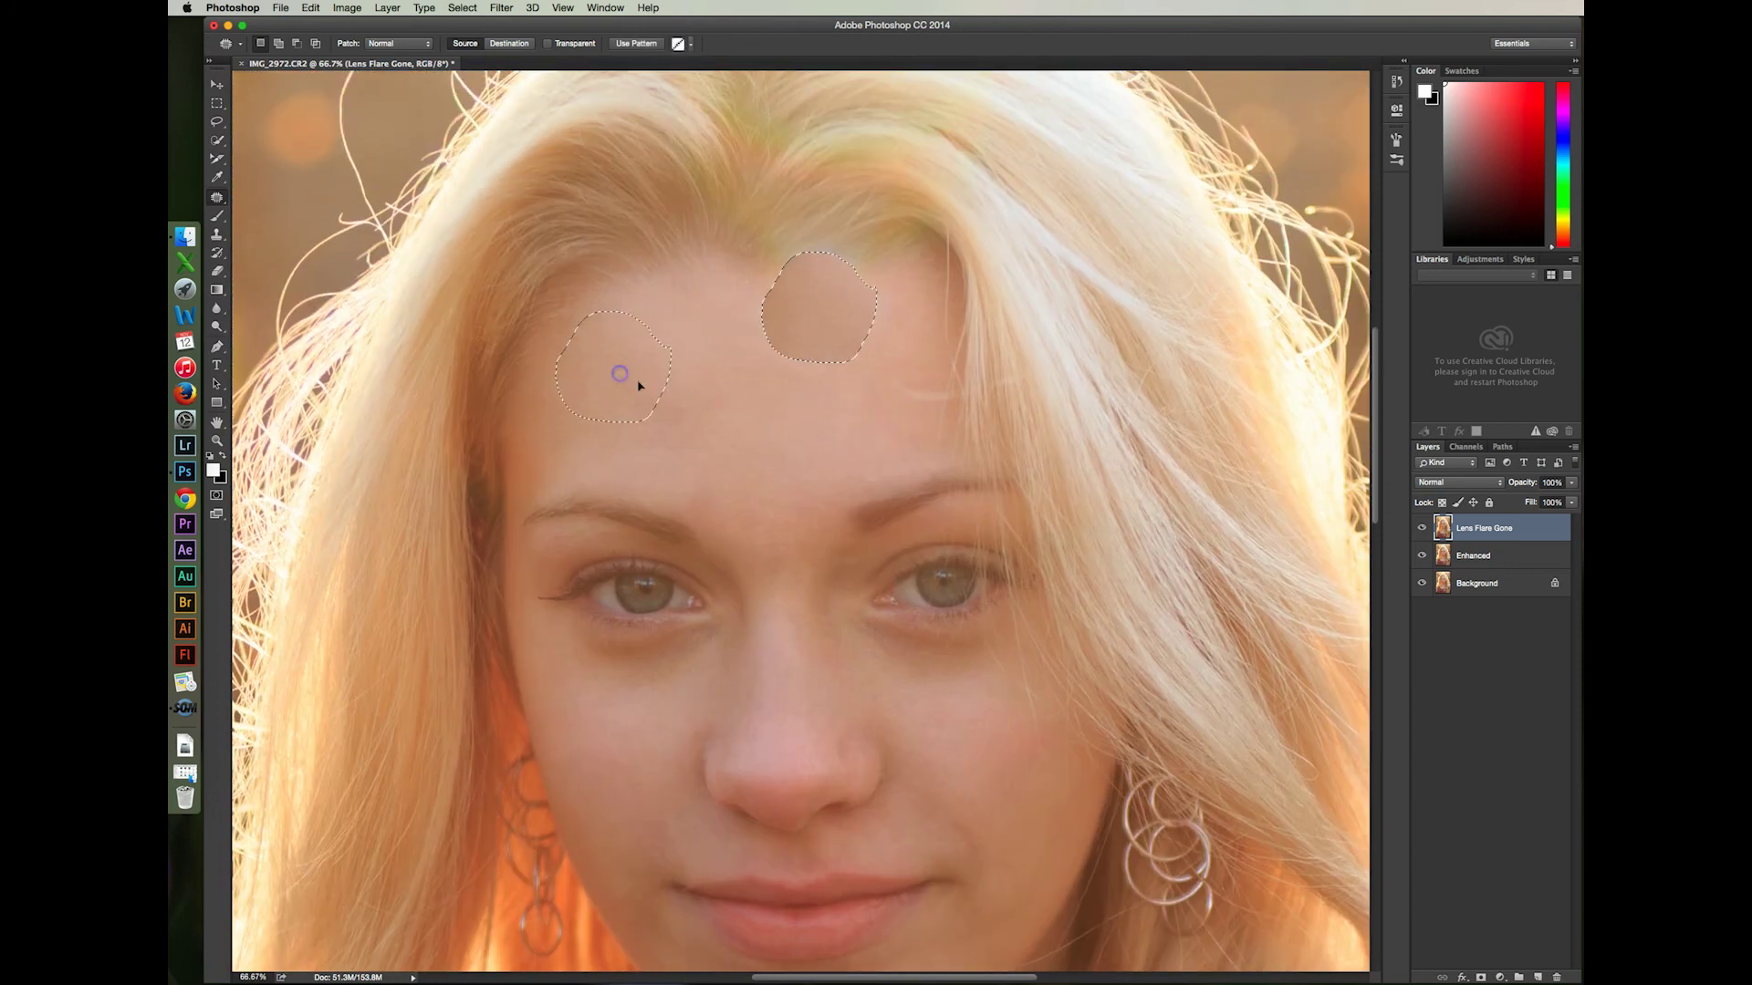
{"action": "key", "text": "super+d"}
Patch the lens flare on the neck with nearby clean skin
{"action": "scroll", "coordinate": [885, 411], "scroll_direction": "down", "scroll_amount": 7}
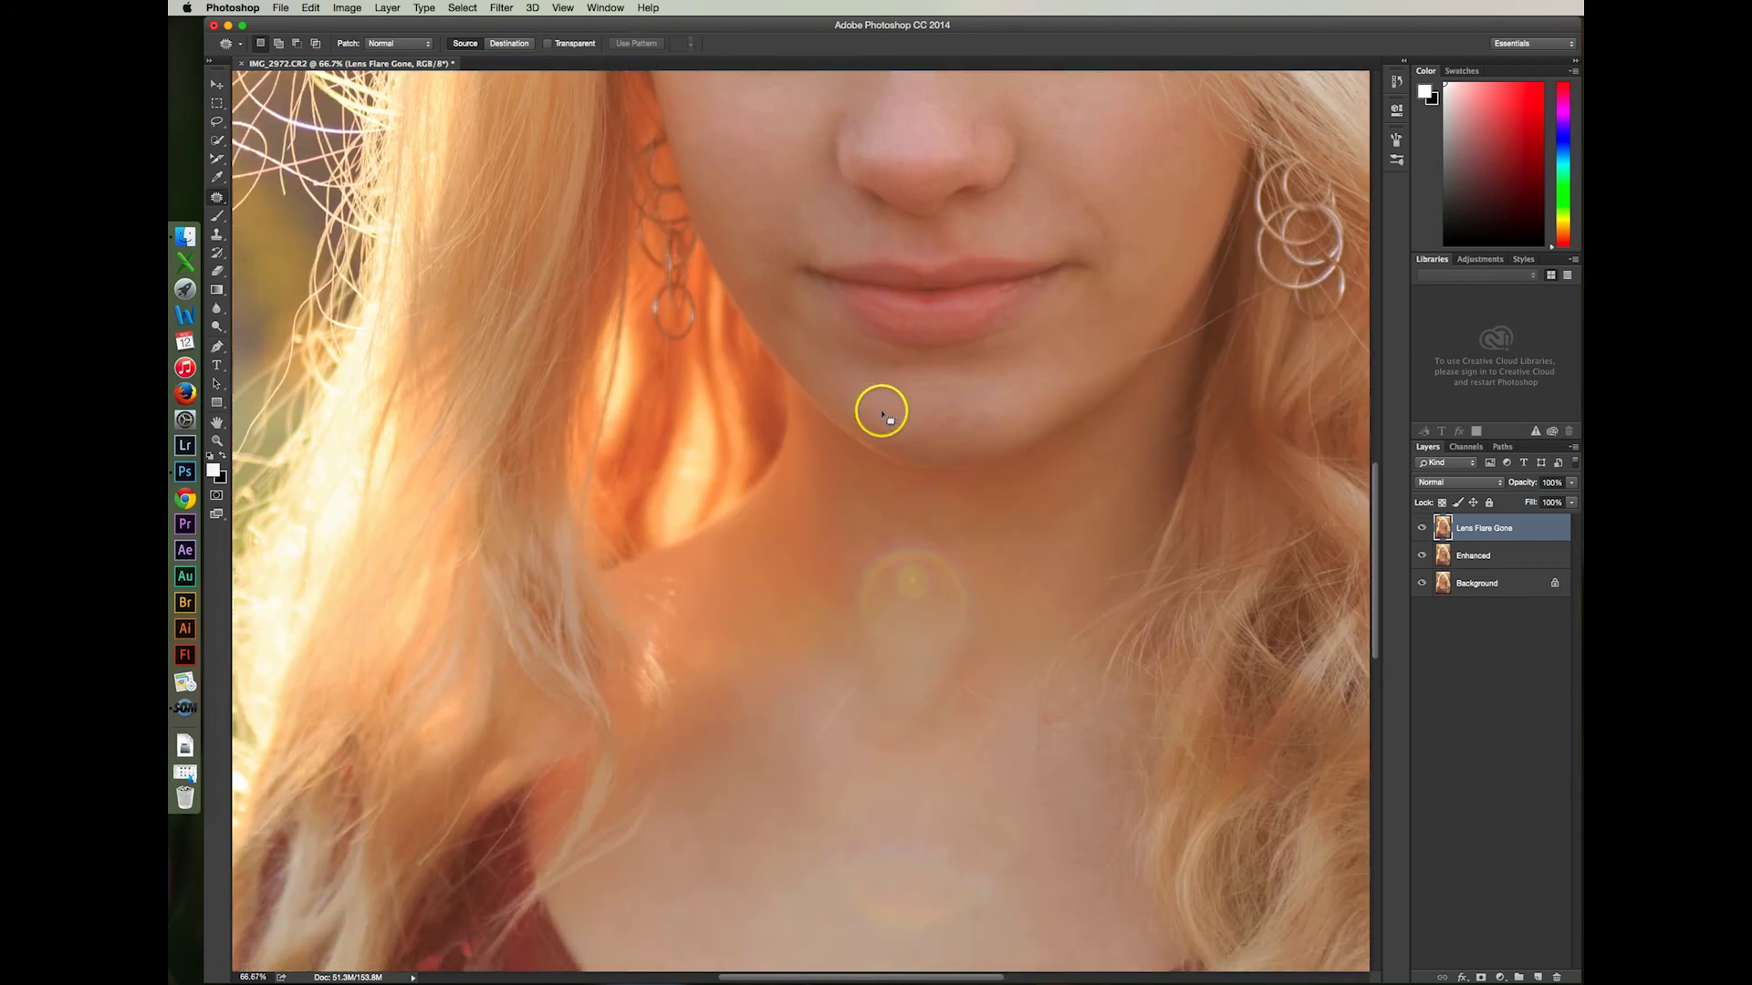
{"action": "scroll", "coordinate": [881, 415], "scroll_direction": "down", "scroll_amount": 5}
{"action": "mouse_move", "coordinate": [965, 344]}
{"action": "left_mouse_down"}
{"action": "mouse_move", "coordinate": [899, 327]}
{"action": "mouse_move", "coordinate": [961, 340]}
{"action": "left_mouse_up"}
{"action": "mouse_move", "coordinate": [912, 402]}
{"action": "left_mouse_down"}
{"action": "mouse_move", "coordinate": [770, 586]}
{"action": "mouse_move", "coordinate": [723, 606]}
{"action": "mouse_move", "coordinate": [775, 602]}
{"action": "left_mouse_up"}
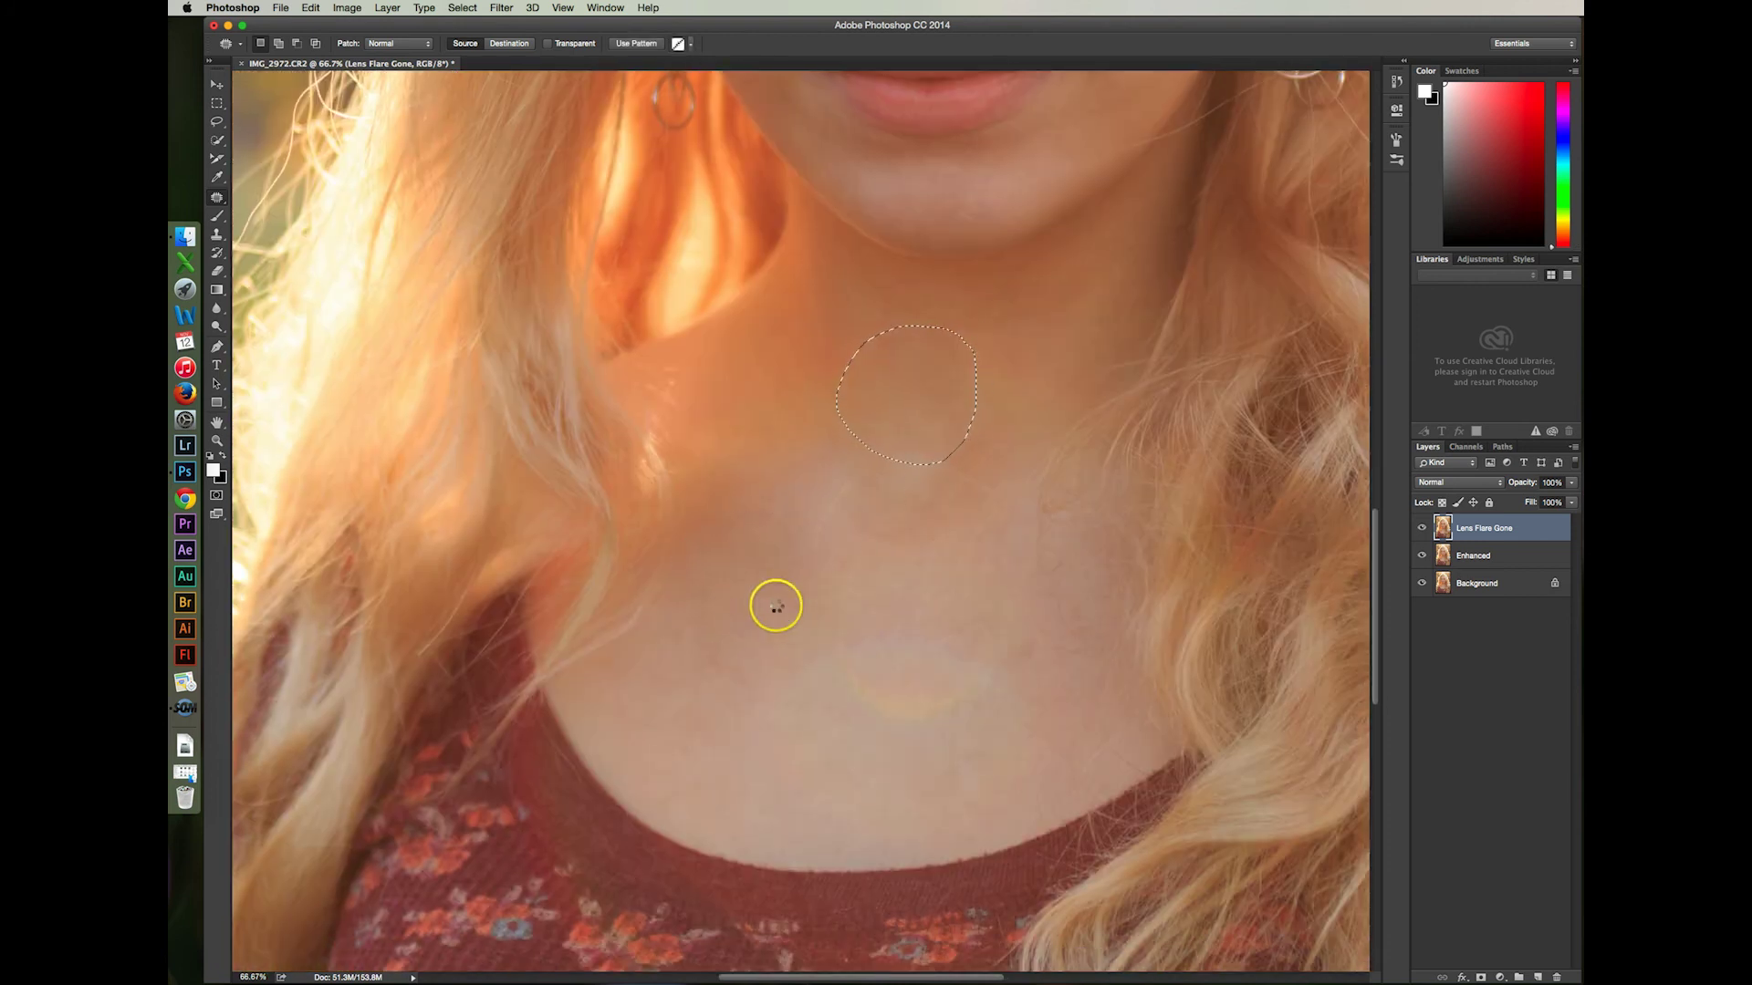
{"action": "left_click", "coordinate": [869, 484]}
{"action": "left_click_drag", "start_coordinate": [870, 500], "coordinate": [977, 653]}
Patch away the lower flare rings near the neckline
{"action": "scroll", "coordinate": [975, 630], "scroll_direction": "down", "scroll_amount": 5}
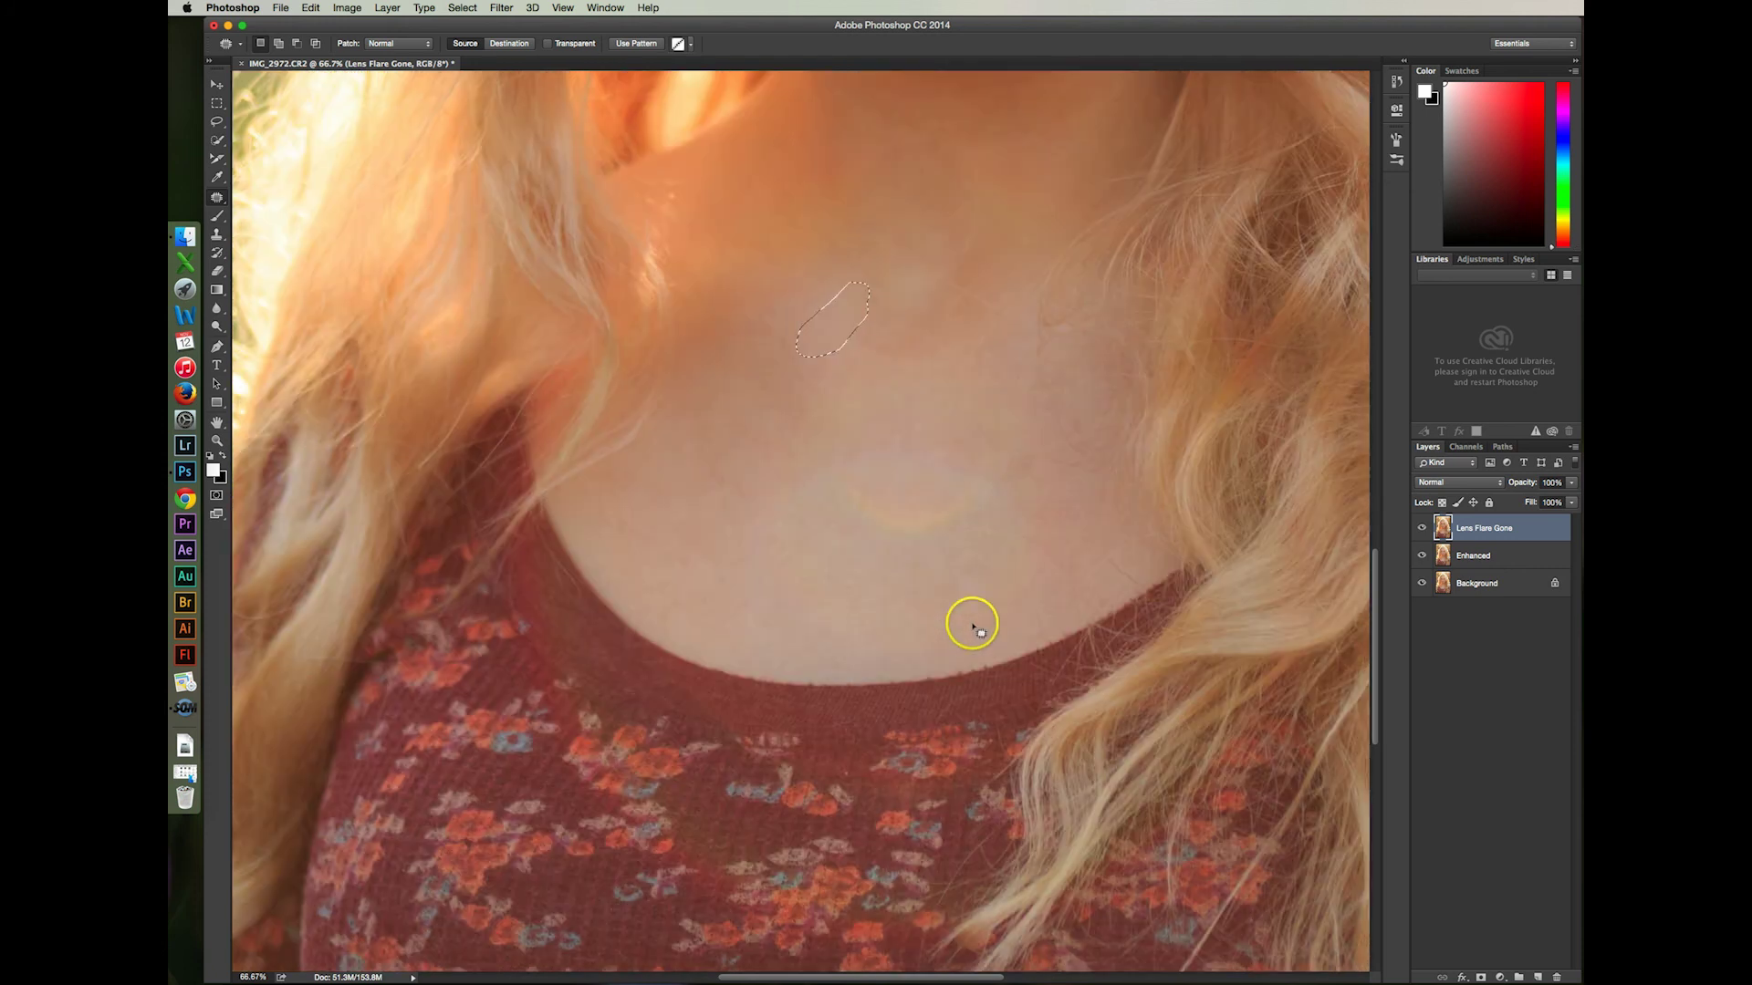
{"action": "left_click", "coordinate": [971, 469]}
{"action": "mouse_move", "coordinate": [987, 527]}
{"action": "left_mouse_down"}
{"action": "mouse_move", "coordinate": [993, 488]}
{"action": "mouse_move", "coordinate": [743, 512]}
{"action": "mouse_move", "coordinate": [735, 536]}
{"action": "left_mouse_up"}
{"action": "left_click", "coordinate": [1027, 546]}
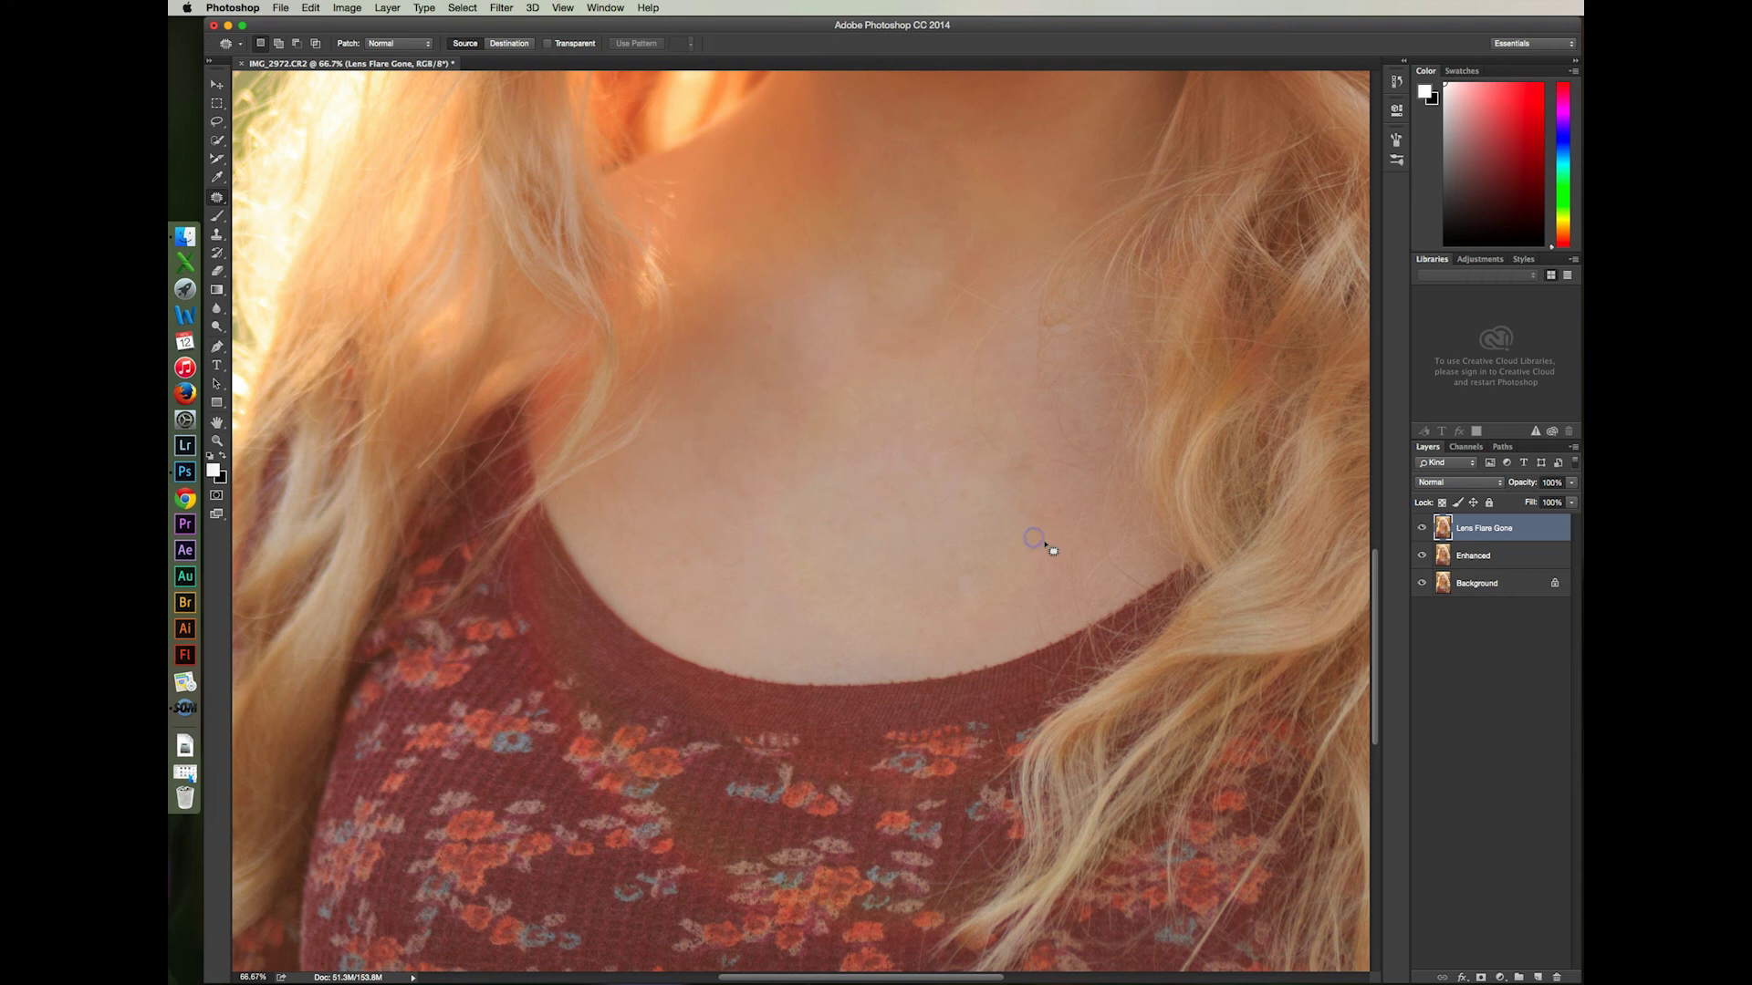
{"action": "mouse_move", "coordinate": [865, 401]}
{"action": "left_mouse_down"}
{"action": "mouse_move", "coordinate": [848, 474]}
{"action": "mouse_move", "coordinate": [890, 428]}
{"action": "mouse_move", "coordinate": [887, 458]}
{"action": "mouse_move", "coordinate": [693, 484]}
{"action": "left_mouse_up"}
{"action": "left_click", "coordinate": [982, 508]}
Zoom in on the hairline and spot-heal the marks along it and the upper forehead
{"action": "key", "text": "super+0"}
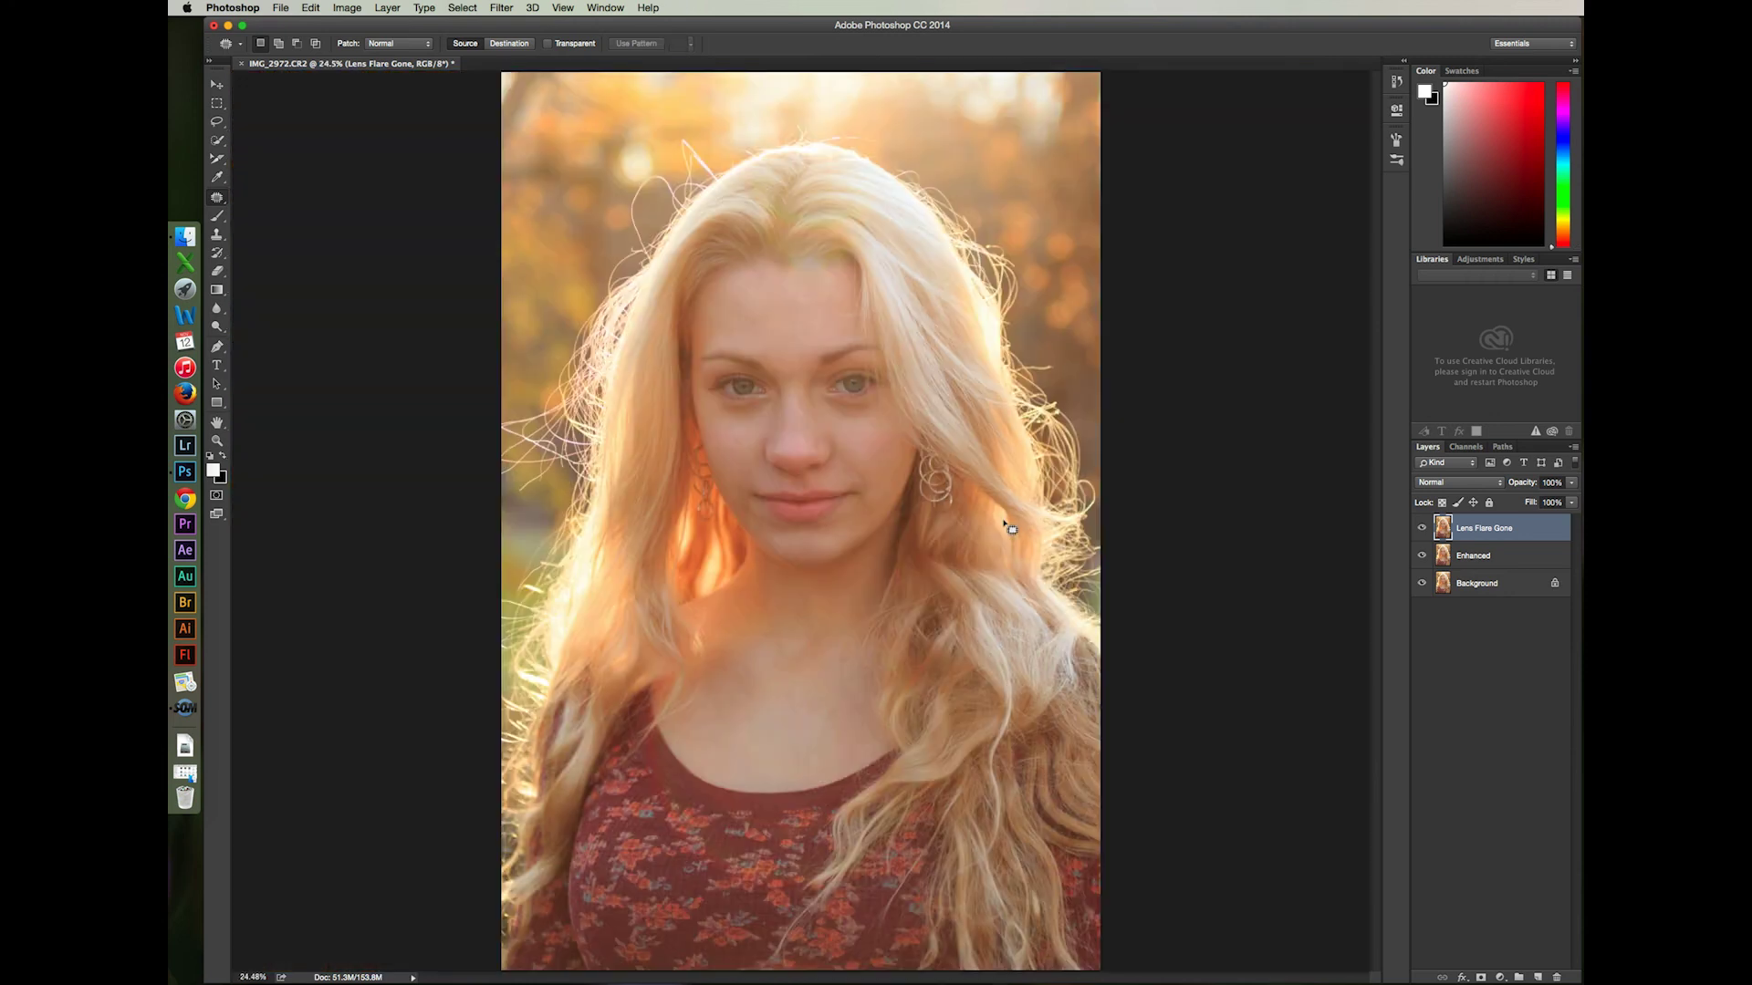
{"action": "left_click_drag", "start_coordinate": [1008, 528], "coordinate": [910, 399]}
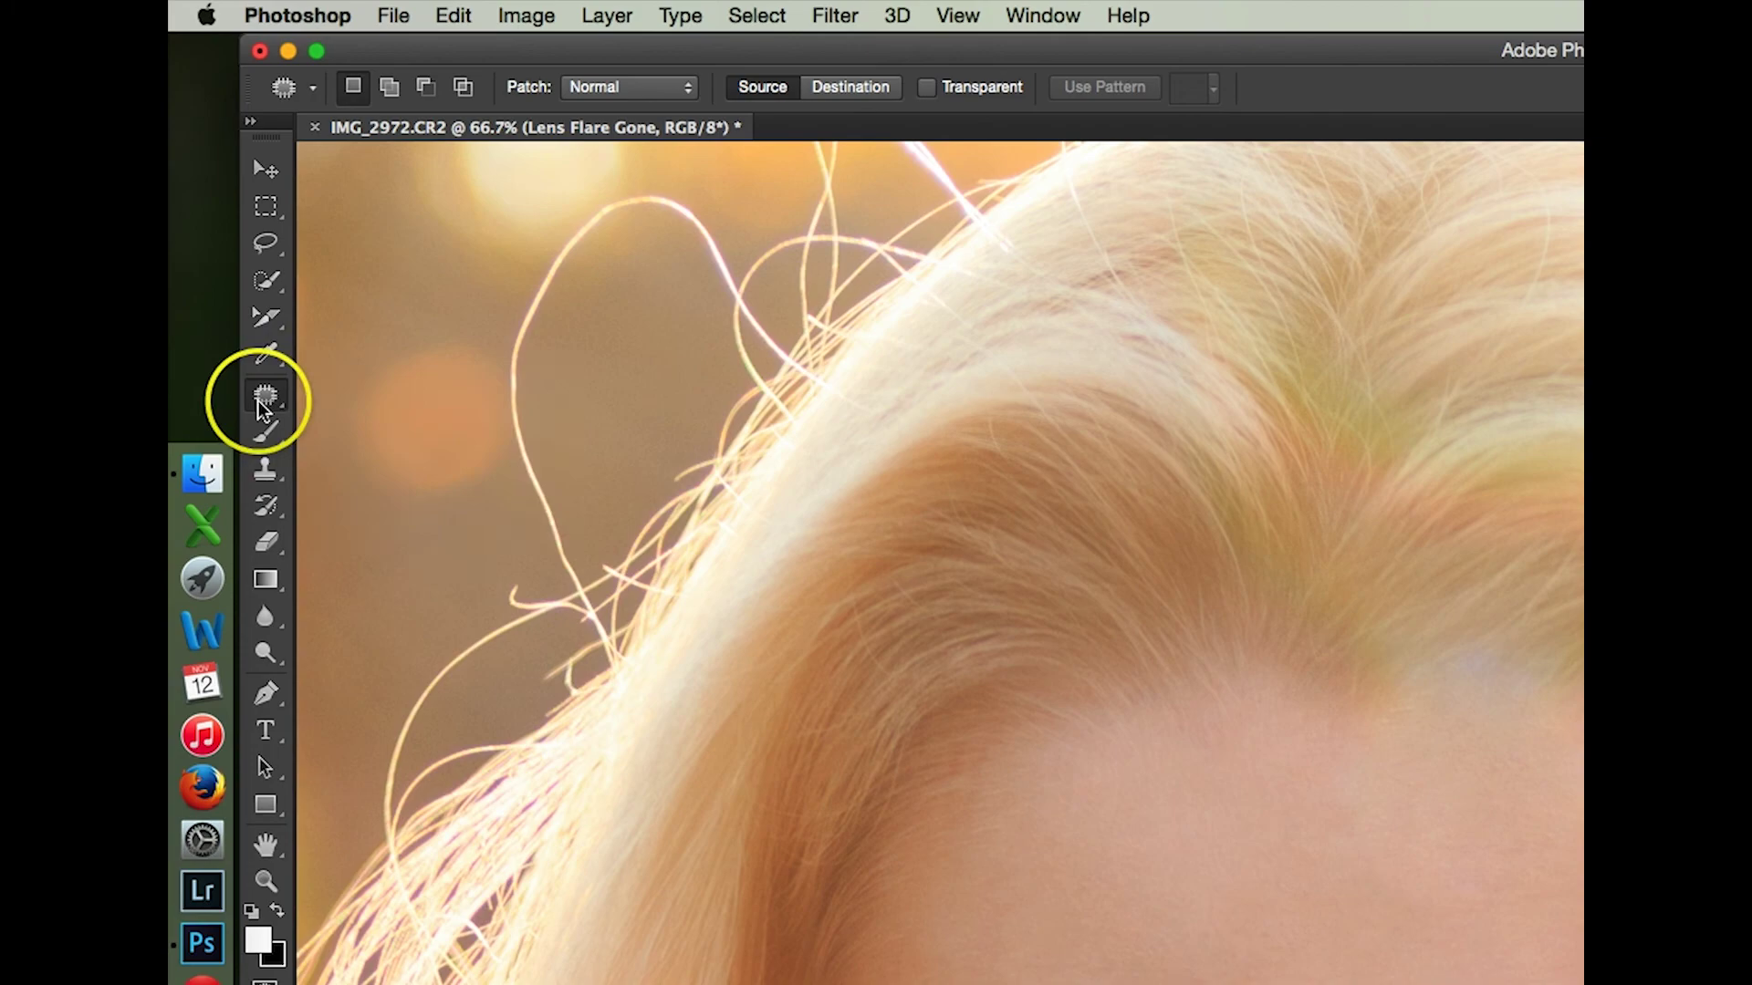
{"action": "left_click_drag", "start_coordinate": [216, 197], "coordinate": [239, 194]}
{"action": "mouse_move", "coordinate": [823, 328]}
{"action": "left_mouse_down"}
{"action": "mouse_move", "coordinate": [934, 330]}
{"action": "mouse_move", "coordinate": [896, 313]}
{"action": "left_mouse_up"}
{"action": "mouse_move", "coordinate": [766, 336]}
{"action": "left_mouse_down"}
{"action": "mouse_move", "coordinate": [987, 555]}
{"action": "mouse_move", "coordinate": [757, 419]}
{"action": "mouse_move", "coordinate": [755, 328]}
{"action": "mouse_move", "coordinate": [954, 347]}
{"action": "mouse_move", "coordinate": [769, 345]}
{"action": "mouse_move", "coordinate": [786, 347]}
{"action": "mouse_move", "coordinate": [815, 427]}
{"action": "mouse_move", "coordinate": [780, 403]}
{"action": "mouse_move", "coordinate": [817, 427]}
{"action": "mouse_move", "coordinate": [845, 384]}
{"action": "left_mouse_up"}
{"action": "mouse_move", "coordinate": [826, 379]}
{"action": "left_mouse_down"}
{"action": "mouse_move", "coordinate": [774, 399]}
{"action": "mouse_move", "coordinate": [867, 387]}
{"action": "mouse_move", "coordinate": [808, 440]}
{"action": "mouse_move", "coordinate": [835, 445]}
{"action": "left_mouse_up"}
{"action": "left_click_drag", "start_coordinate": [771, 383], "coordinate": [780, 420]}
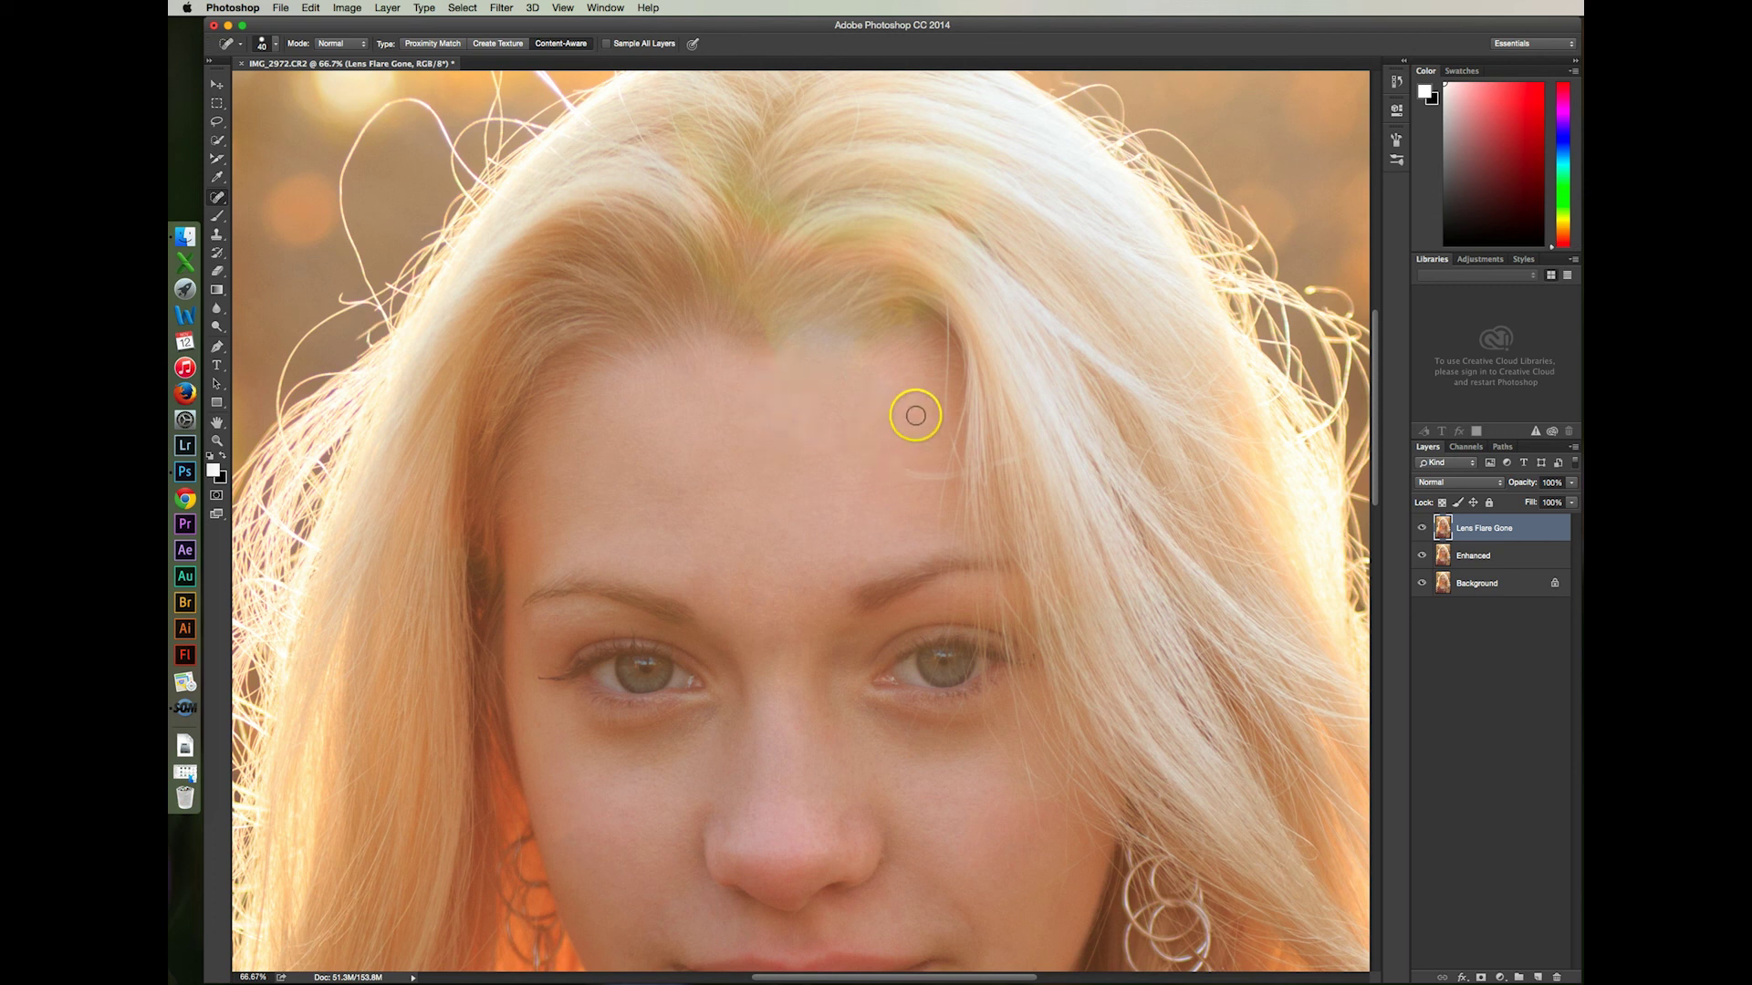
Patch the remaining flare area on the forehead and fit the photo on screen
{"action": "left_click", "coordinate": [218, 195]}
{"action": "left_click", "coordinate": [273, 225]}
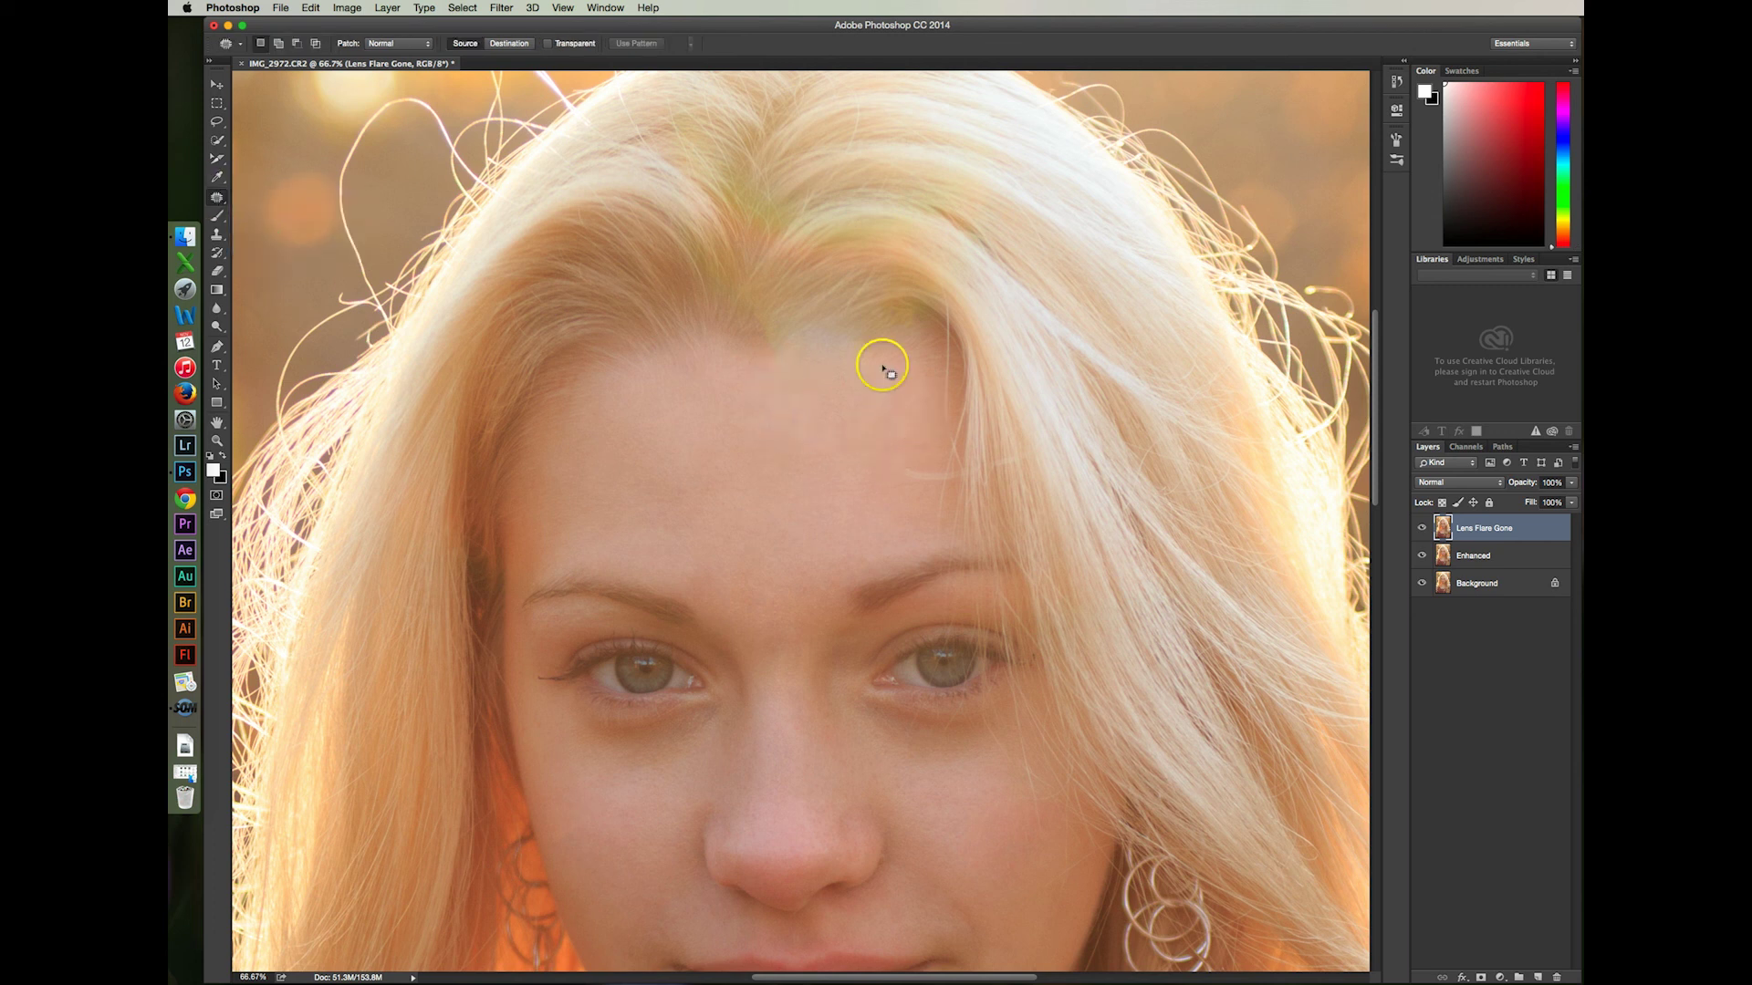
{"action": "mouse_move", "coordinate": [790, 359]}
{"action": "left_mouse_down"}
{"action": "mouse_move", "coordinate": [781, 412]}
{"action": "mouse_move", "coordinate": [818, 431]}
{"action": "mouse_move", "coordinate": [894, 413]}
{"action": "mouse_move", "coordinate": [891, 381]}
{"action": "mouse_move", "coordinate": [808, 370]}
{"action": "mouse_move", "coordinate": [672, 394]}
{"action": "left_mouse_up"}
{"action": "left_click", "coordinate": [653, 391]}
{"action": "key", "text": "super+0"}
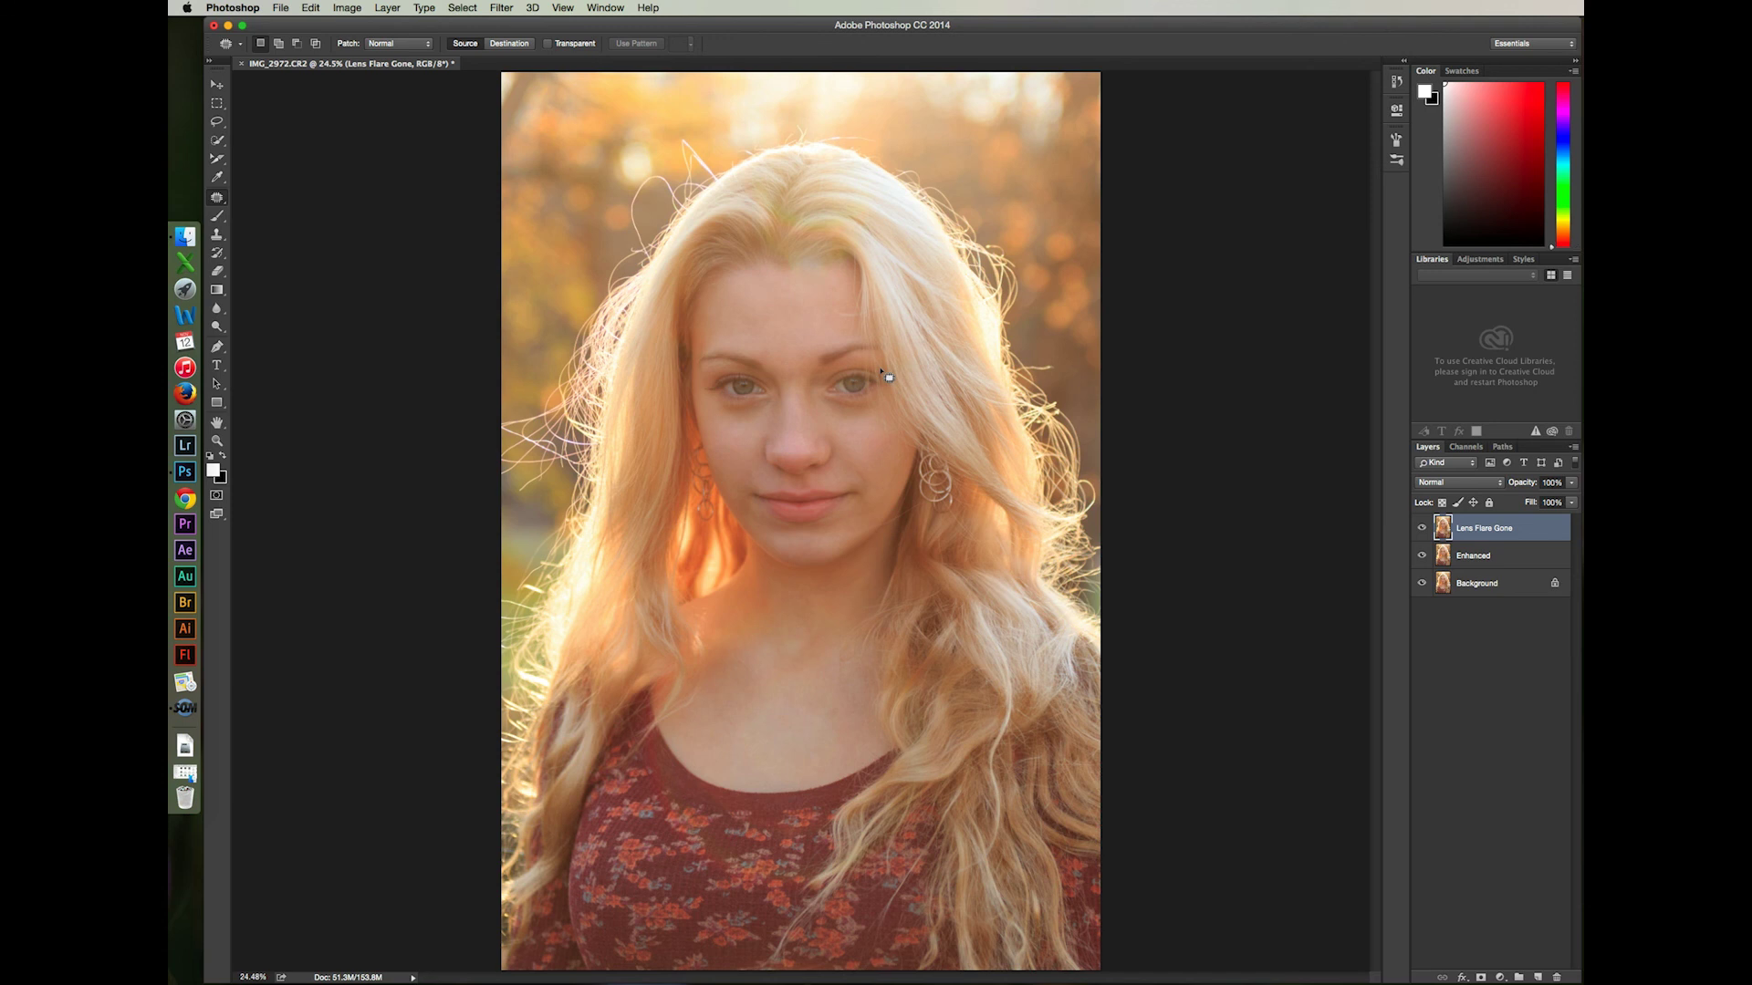
Save the layered image to the Desktop as software_demo_img.psd with maximized compatibility
{"action": "left_click", "coordinate": [280, 7]}
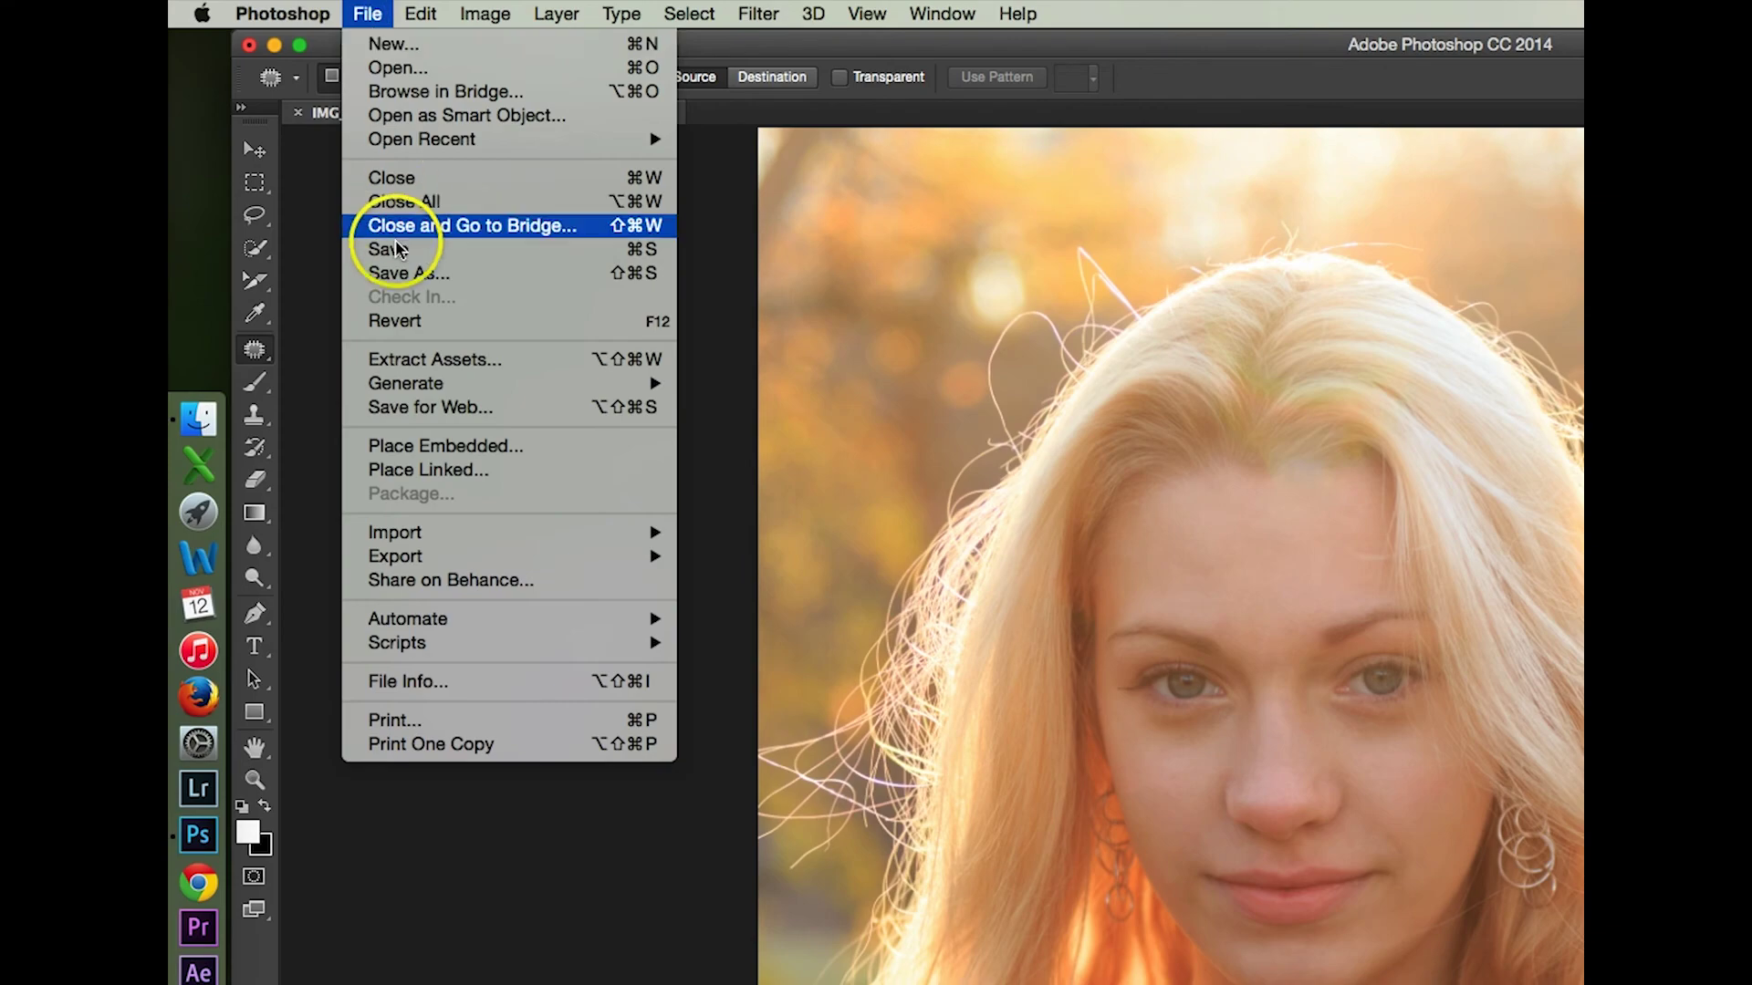
{"action": "left_click", "coordinate": [399, 250]}
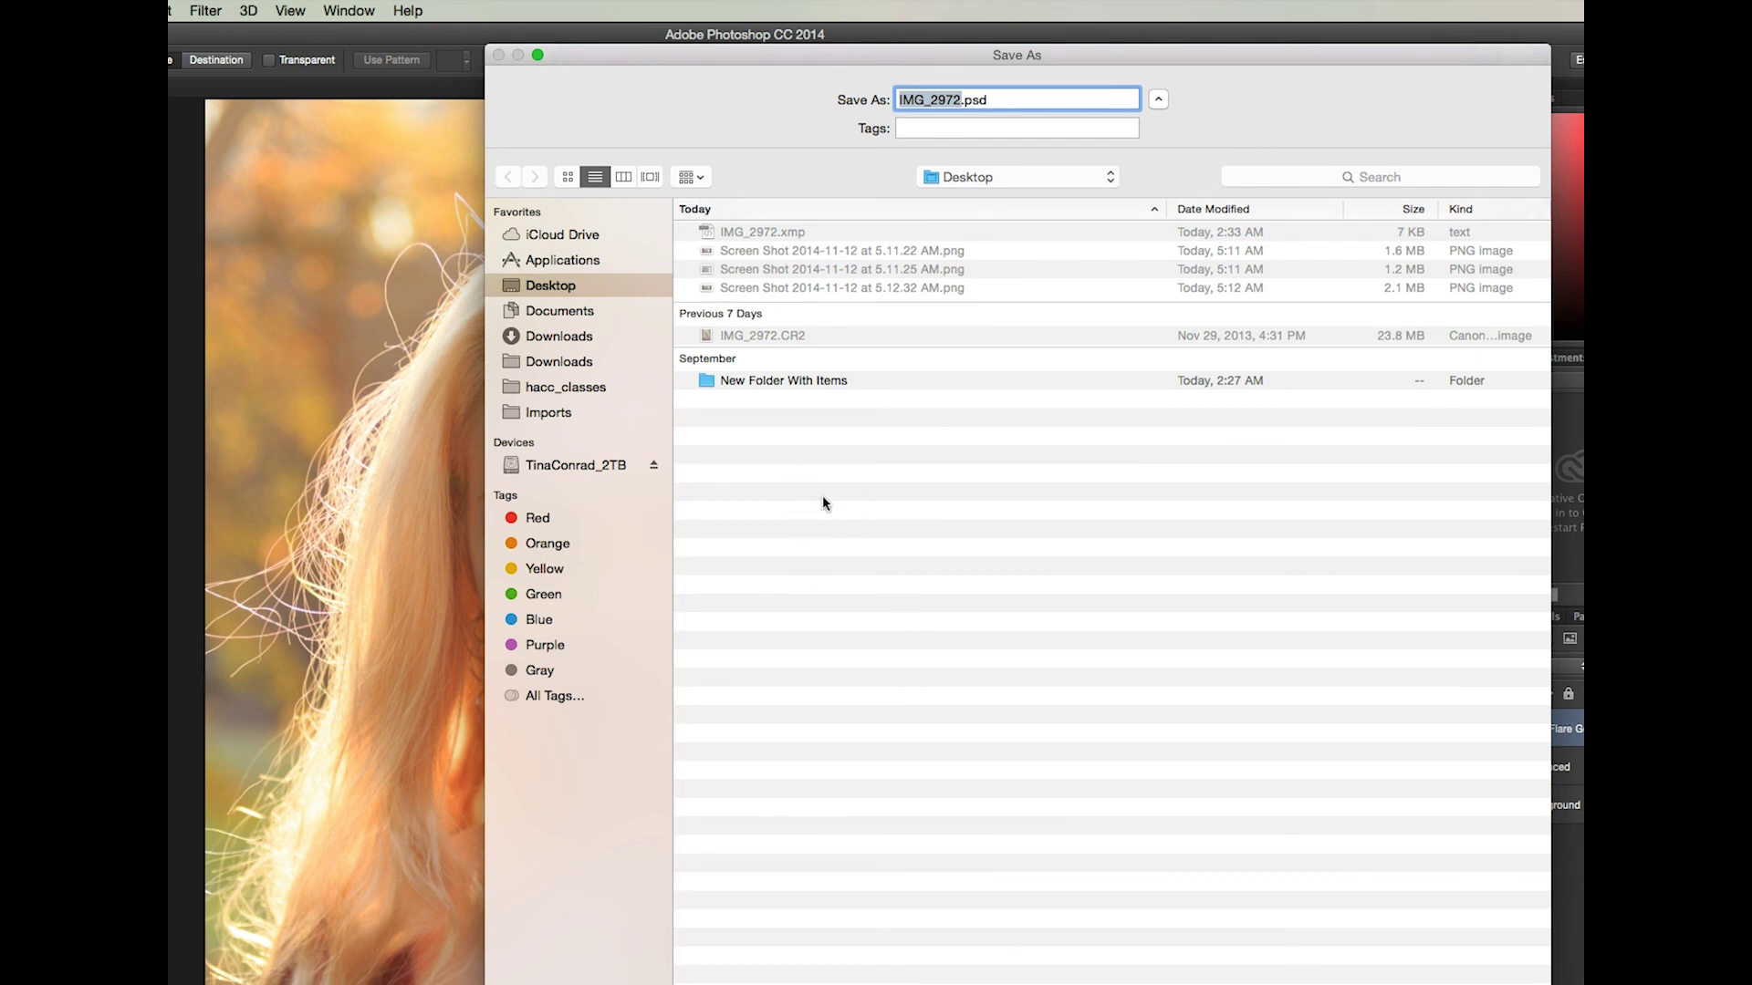
{"action": "type", "text": "so"}
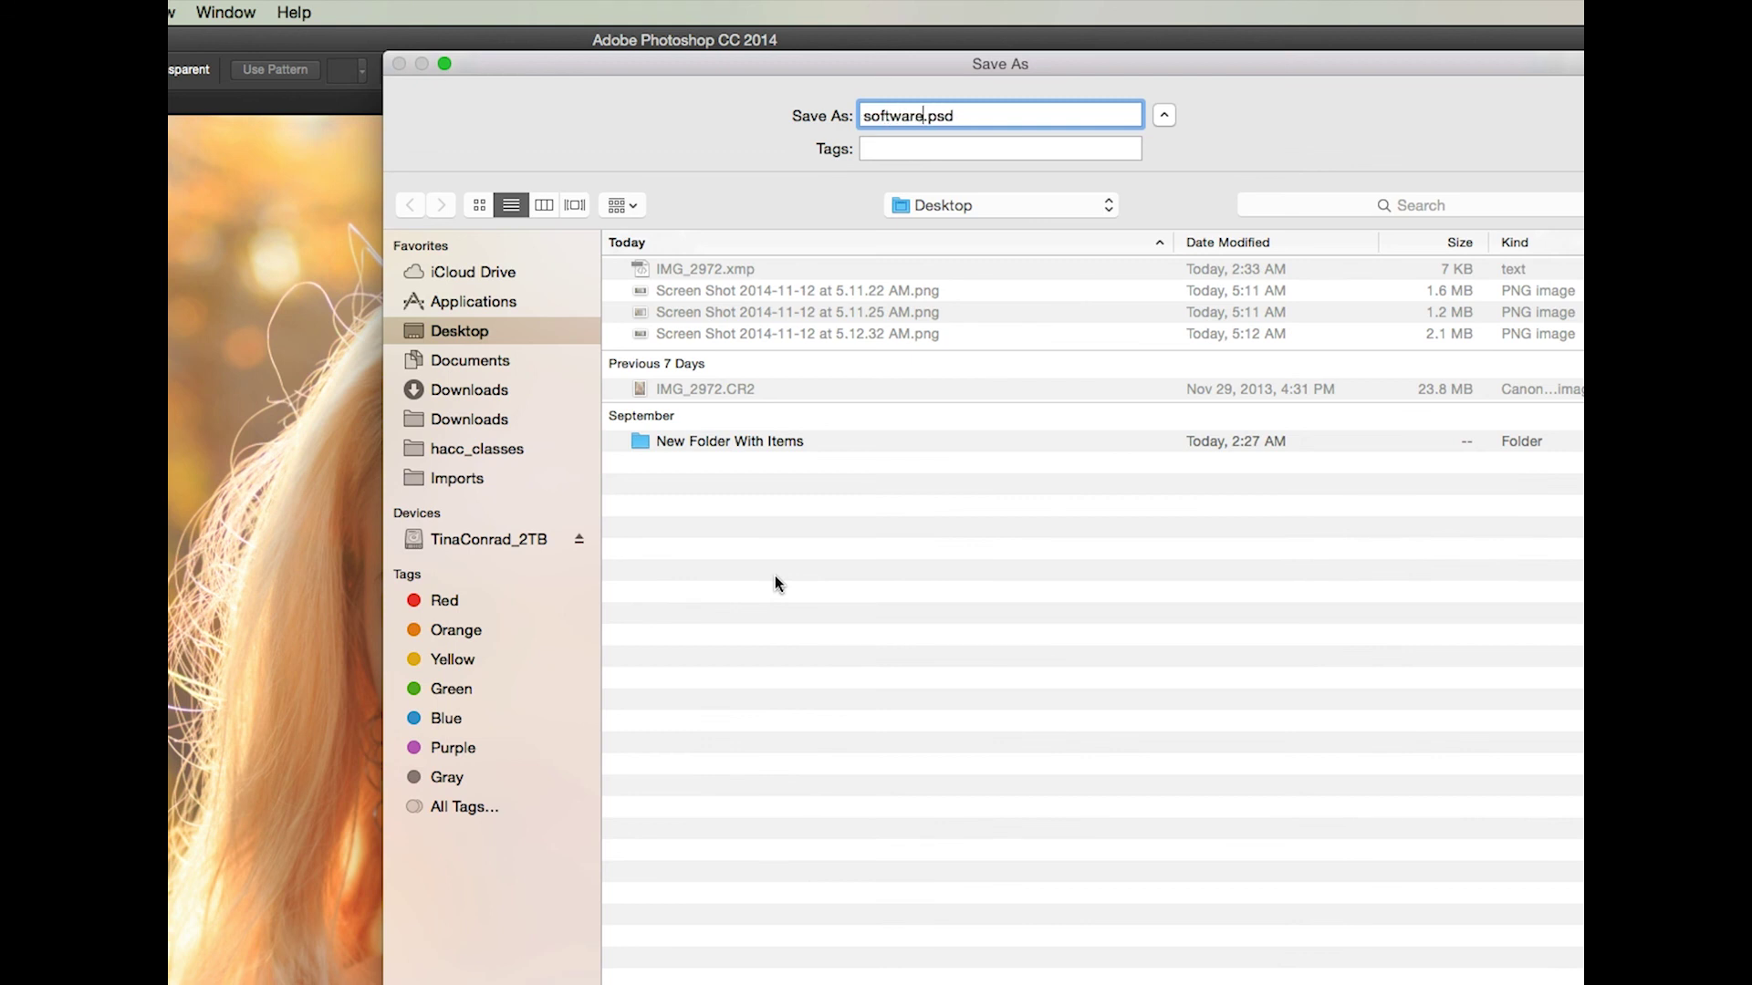
{"action": "type", "text": "ftware_demo_img"}
{"action": "key", "text": "Return"}
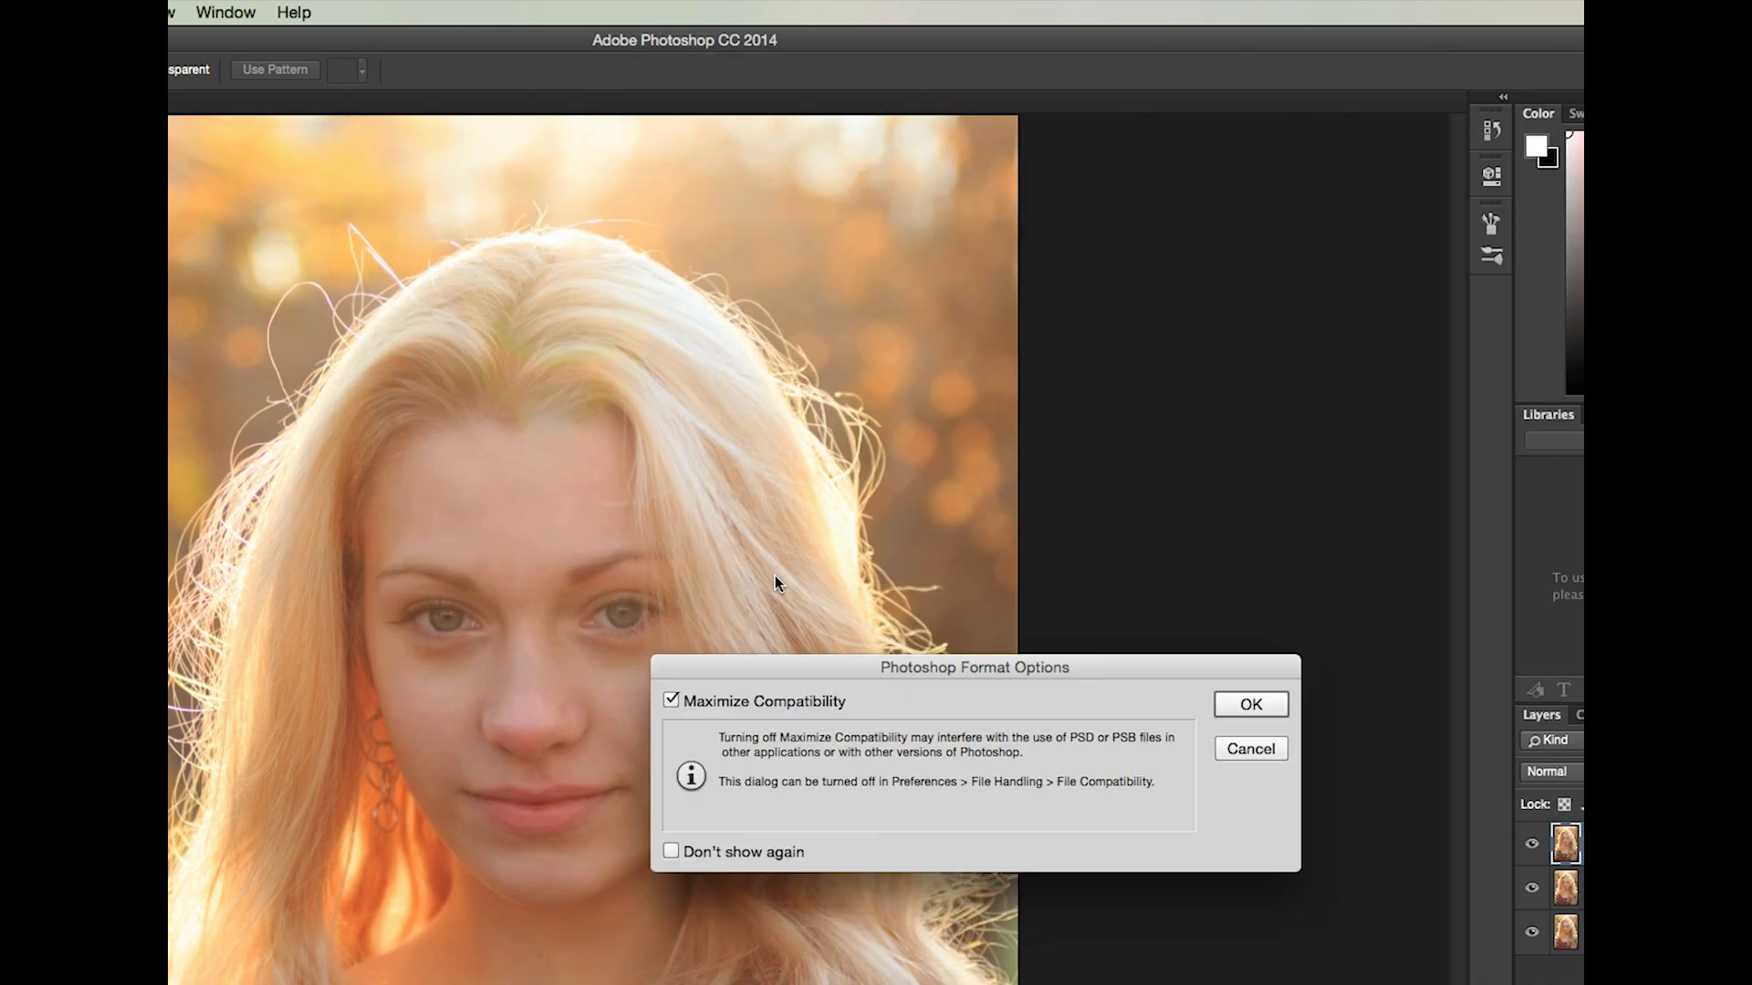
{"action": "left_click", "coordinate": [1235, 704]}
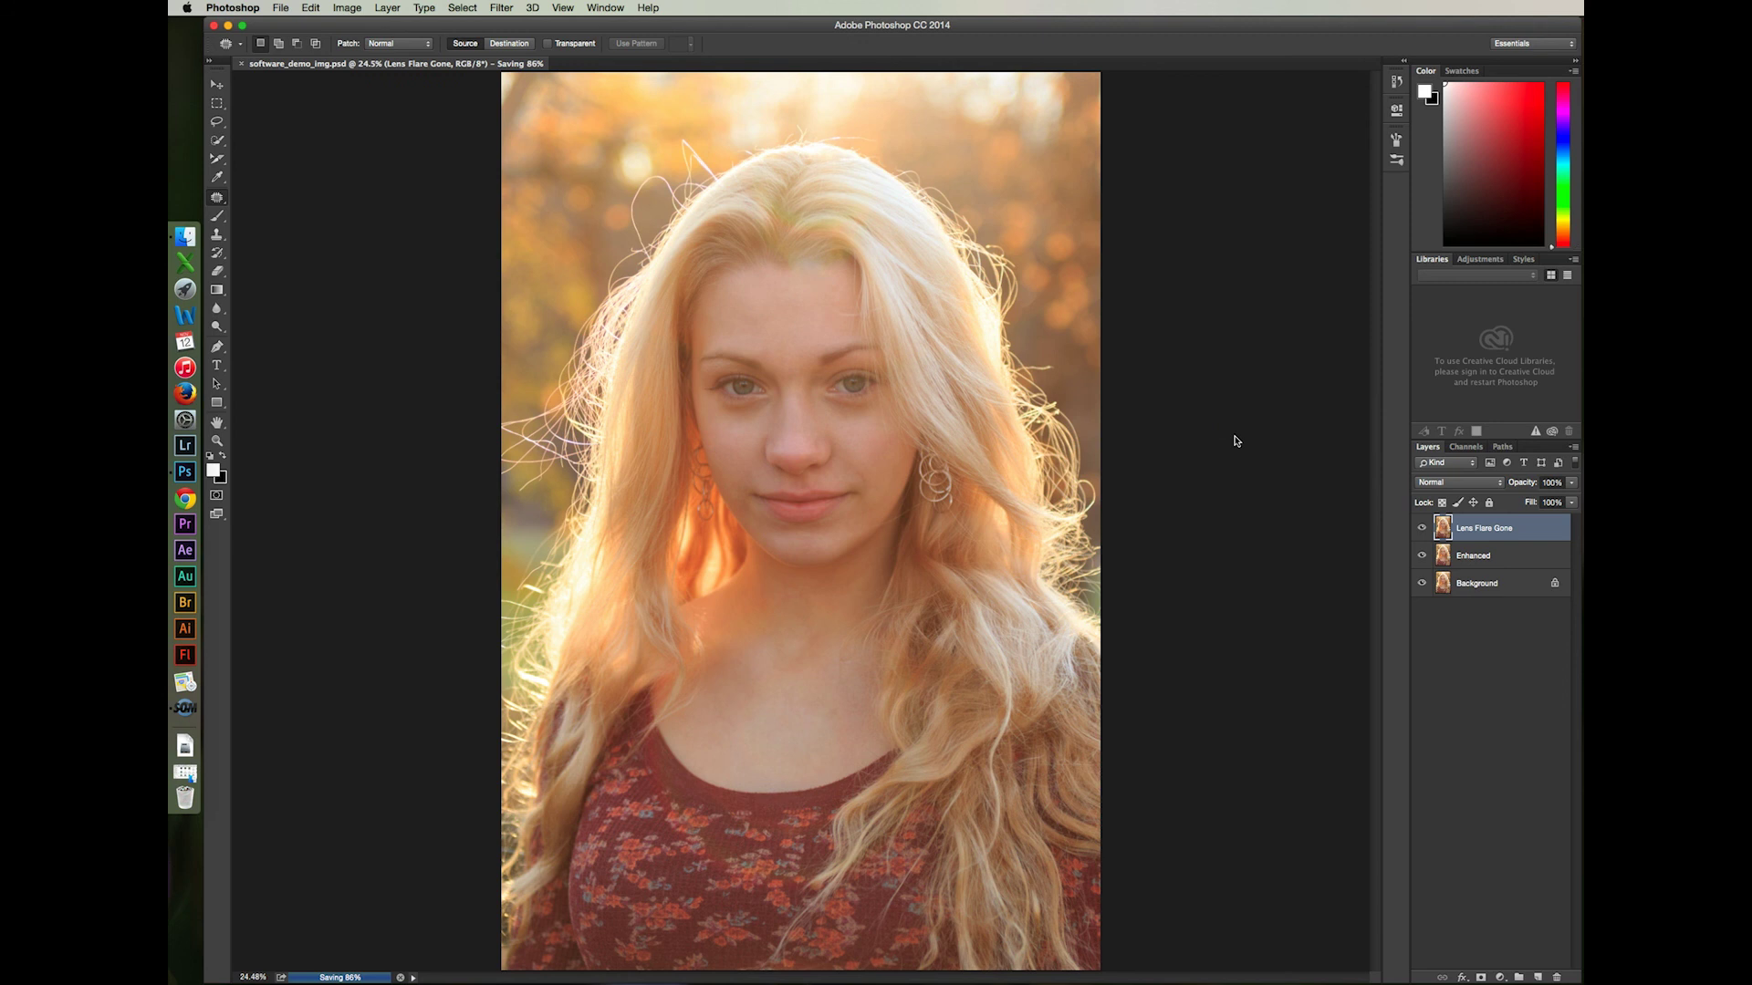
Save a JPEG copy of the portrait at Quality 12 (Maximum)
{"action": "left_click", "coordinate": [280, 9]}
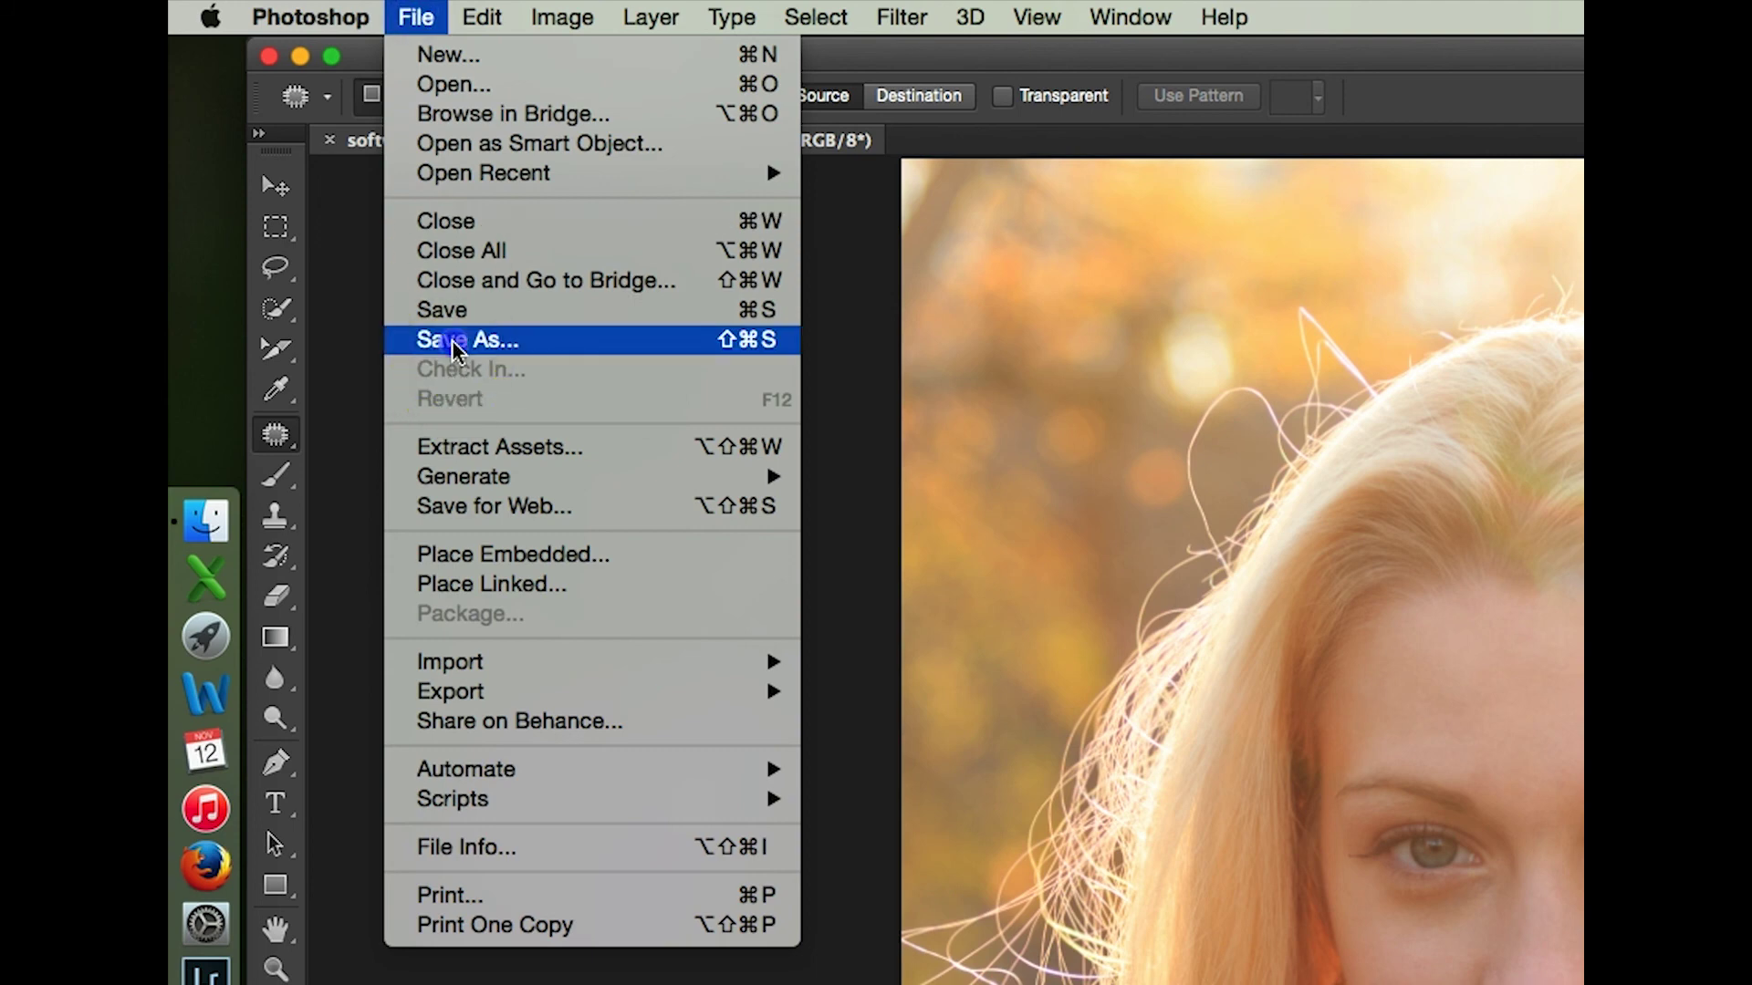
{"action": "left_click", "coordinate": [453, 352]}
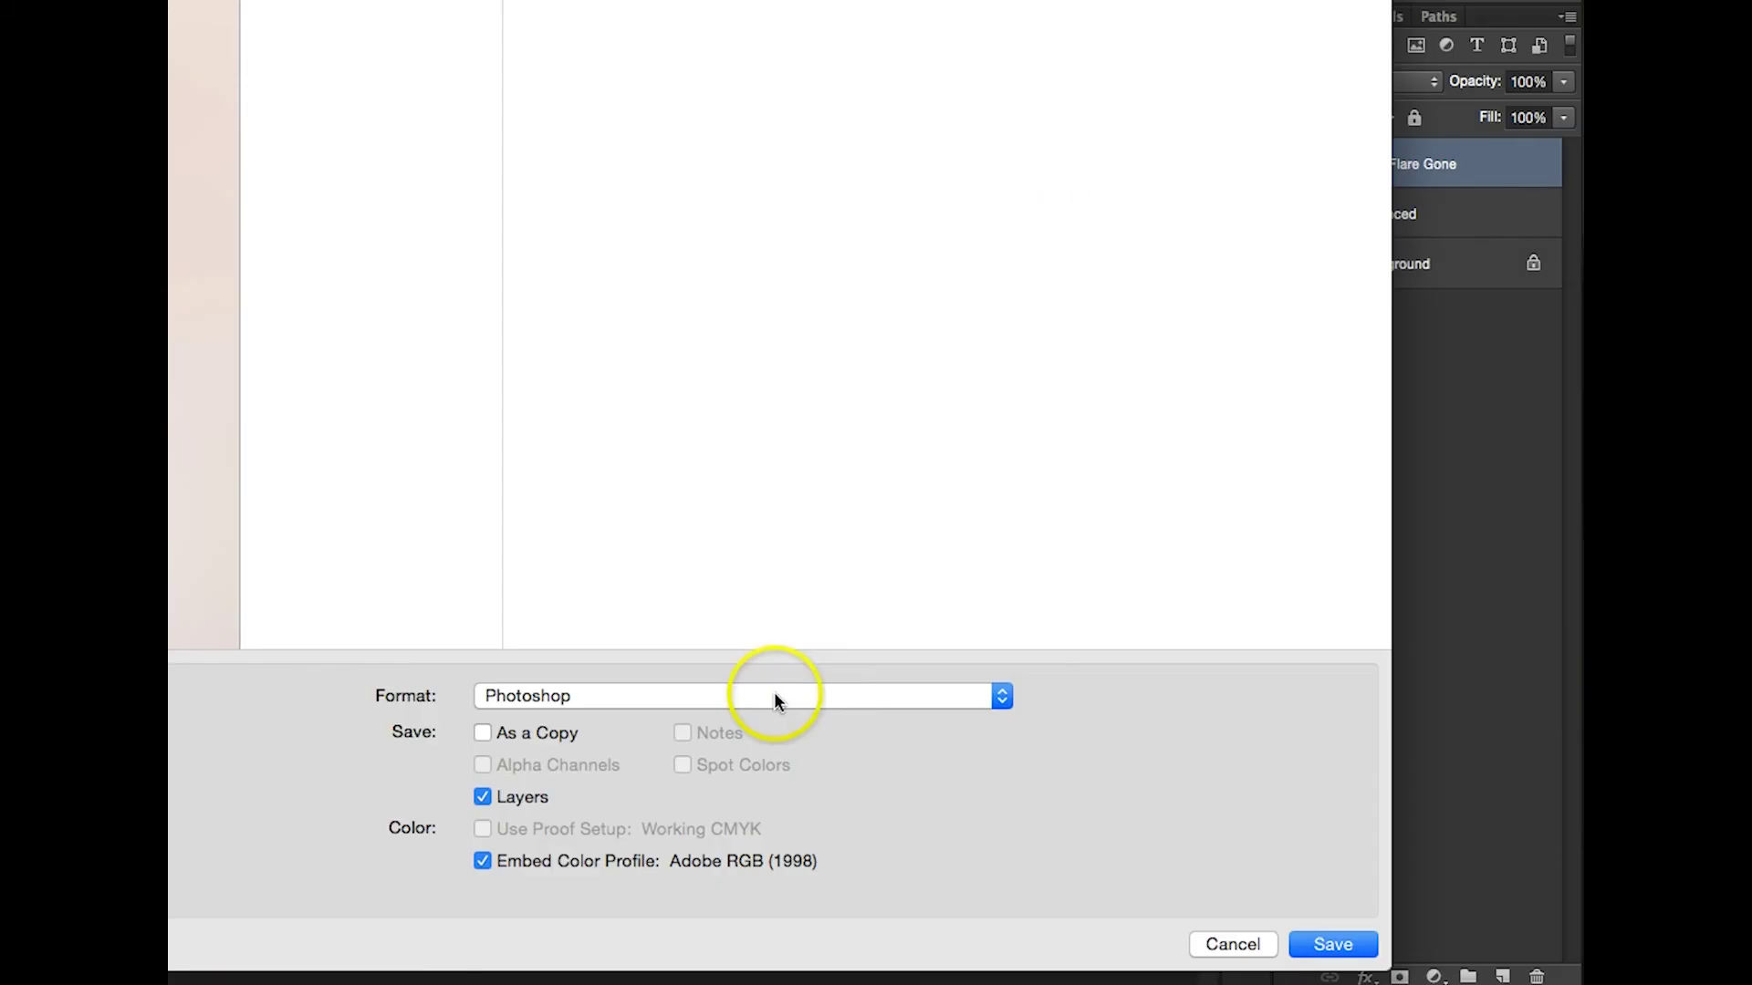
{"action": "left_click", "coordinate": [774, 696]}
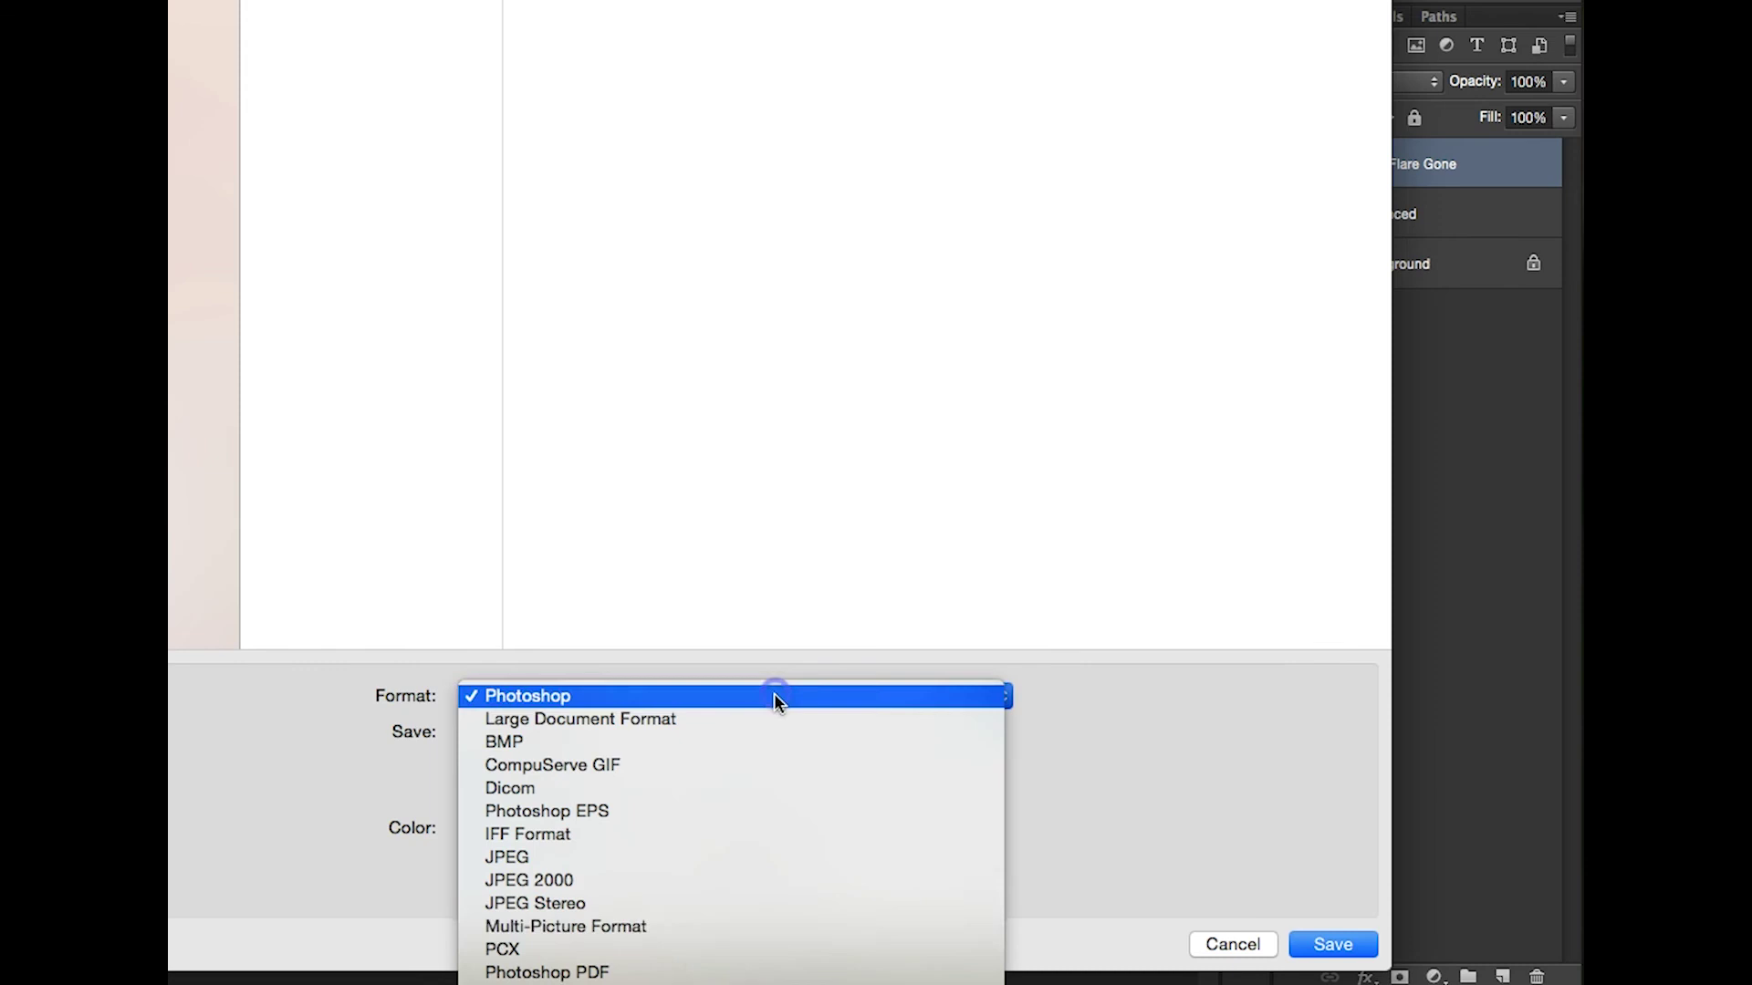
{"action": "left_click", "coordinate": [717, 864]}
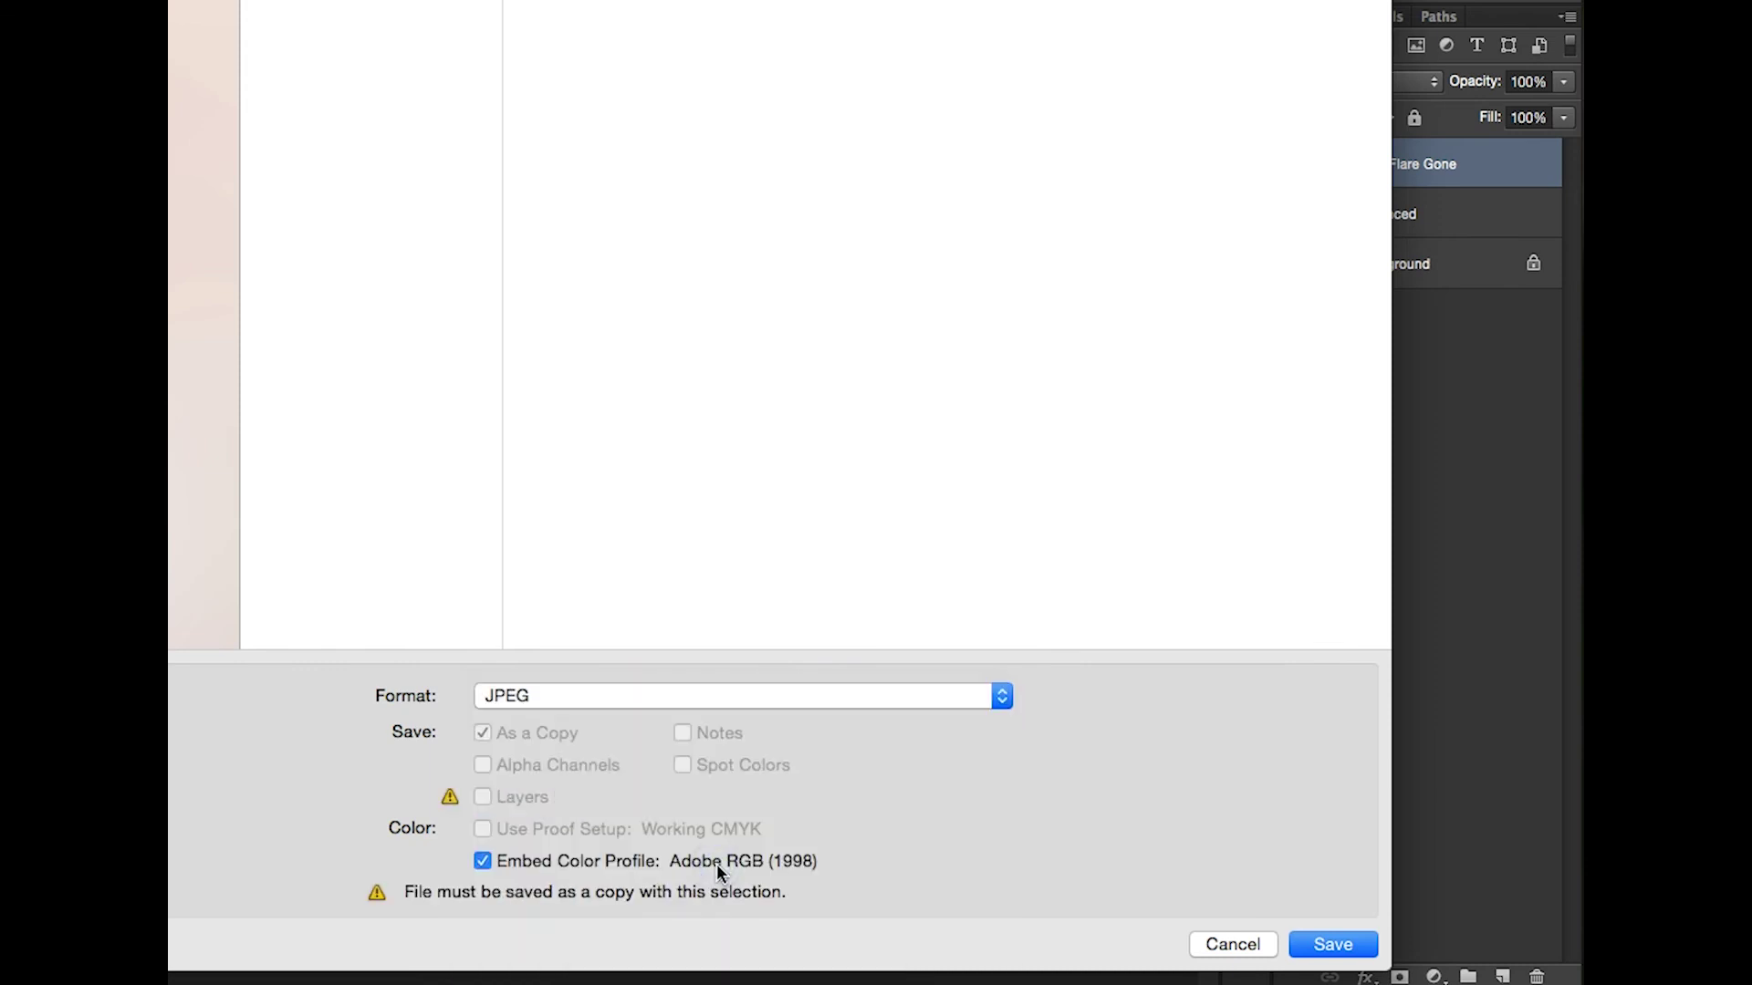
{"action": "left_click", "coordinate": [1330, 946]}
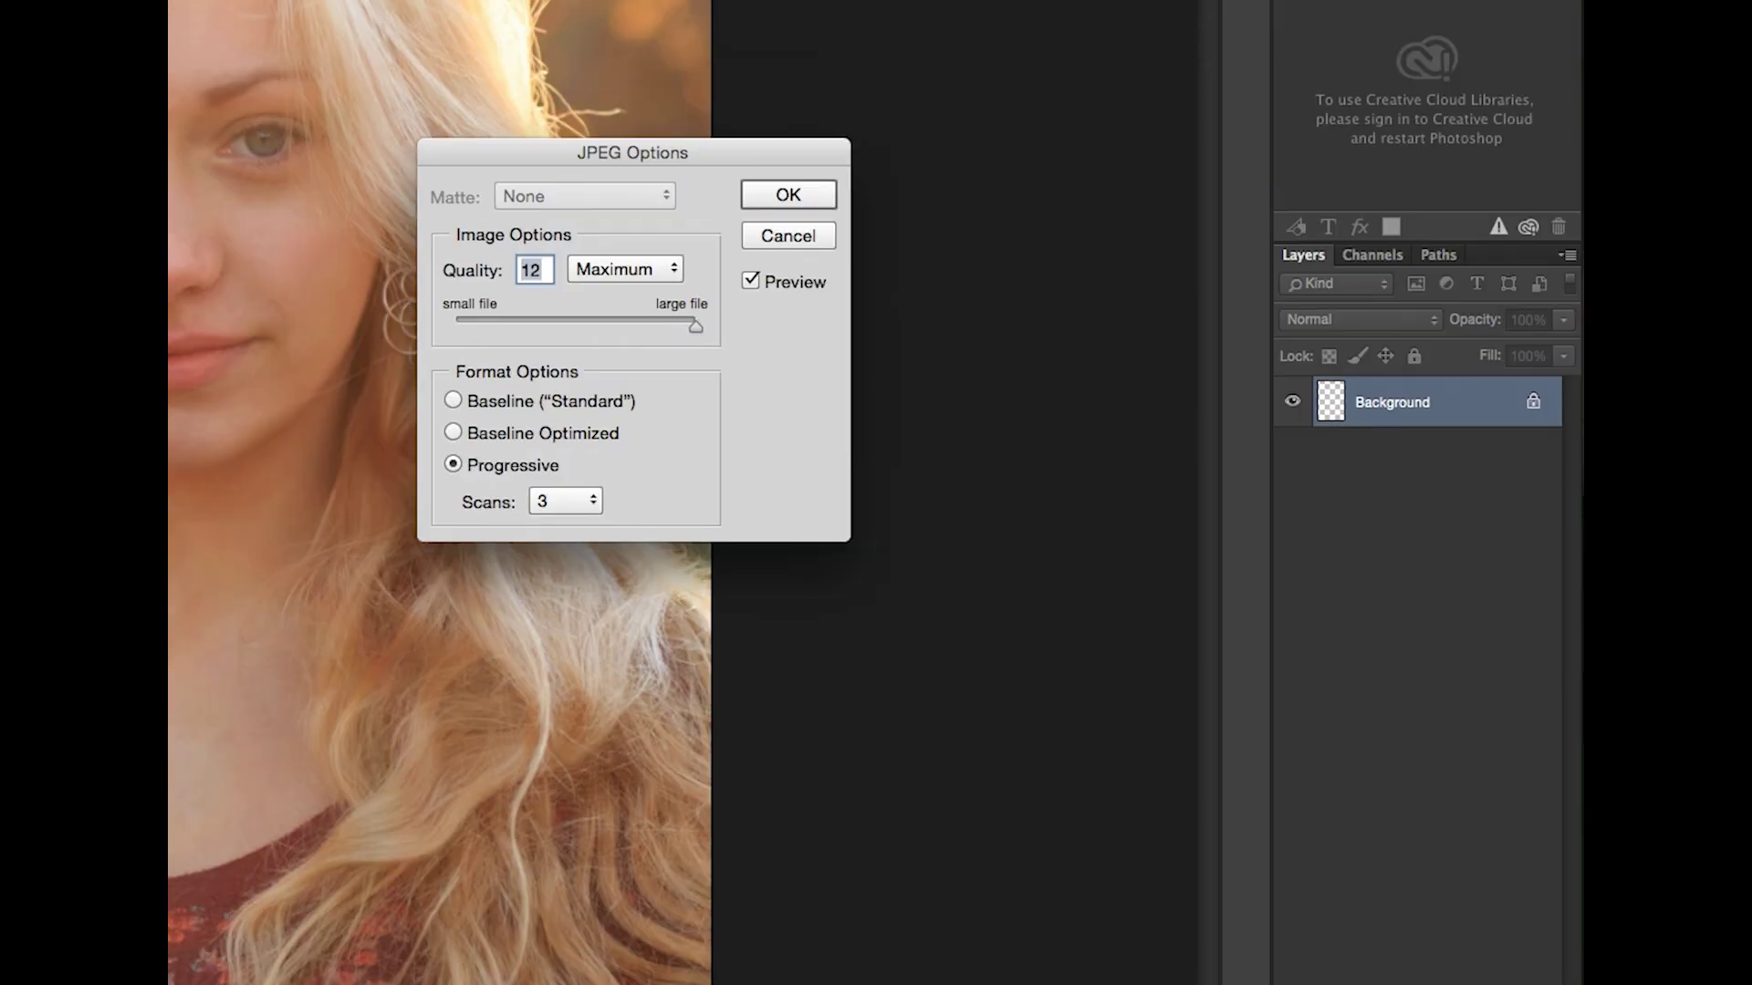
{"action": "left_click", "coordinate": [794, 323]}
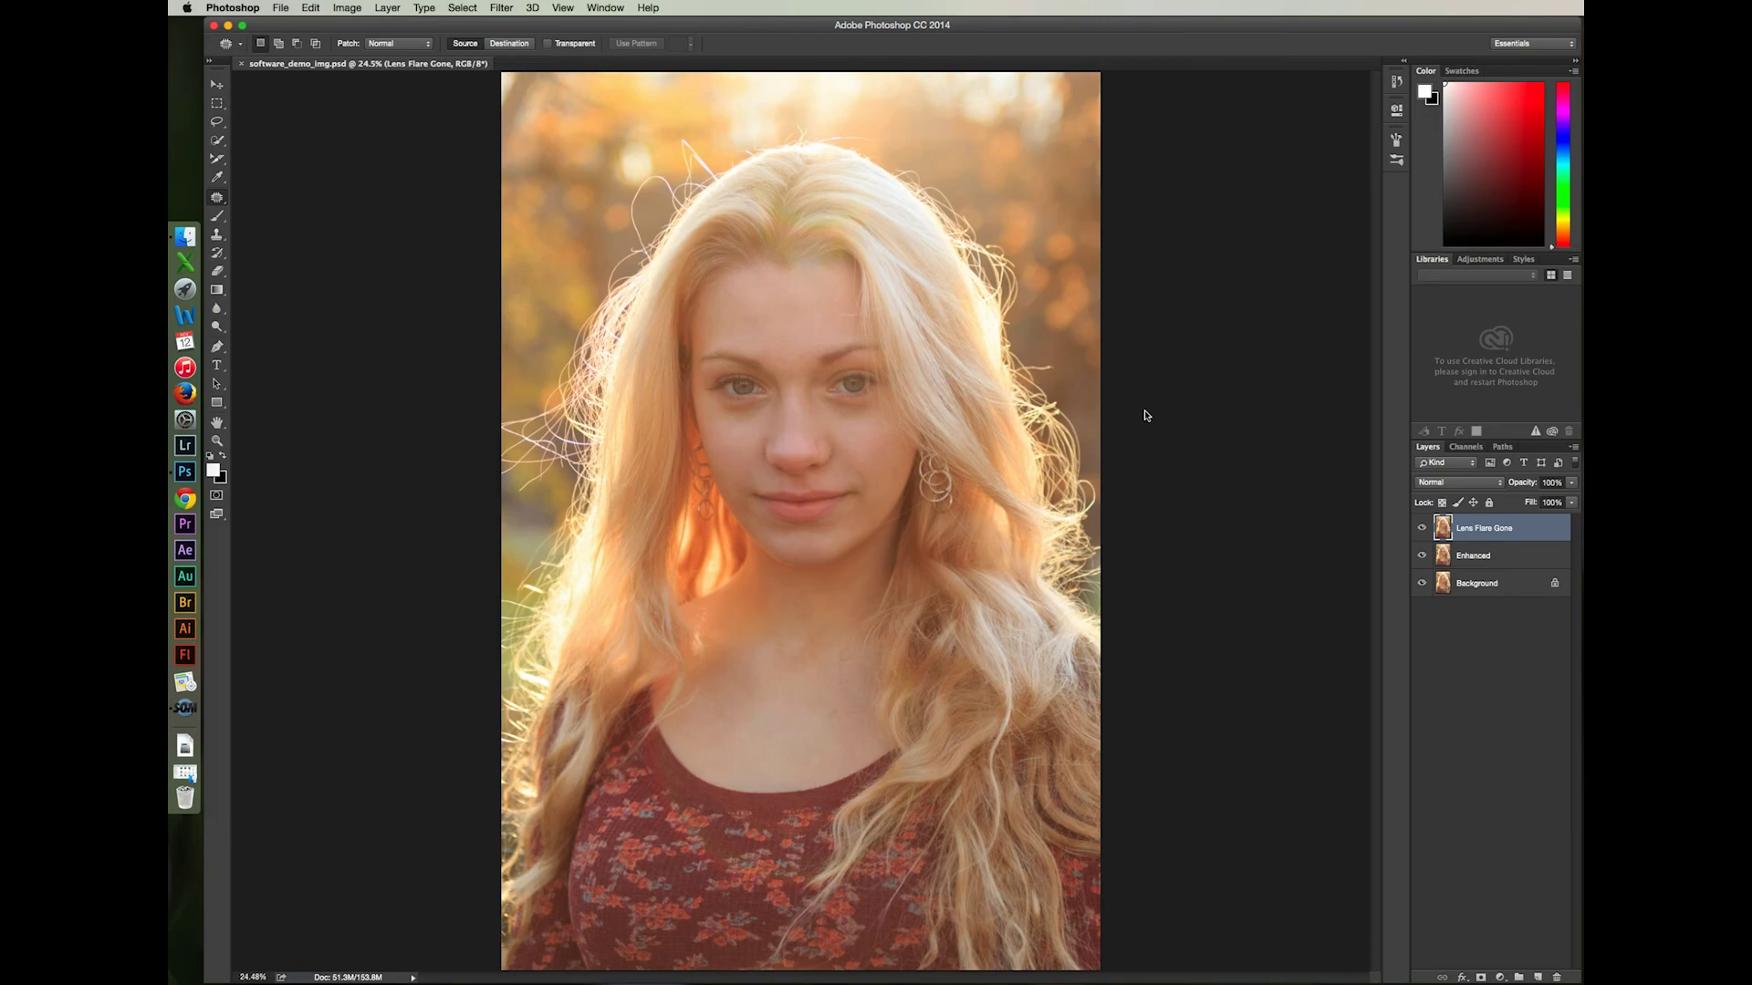
Hide Photoshop, browse the Desktop folder in Finder, and open IMG_2972.CR2 in Preview
{"action": "left_click", "coordinate": [228, 26]}
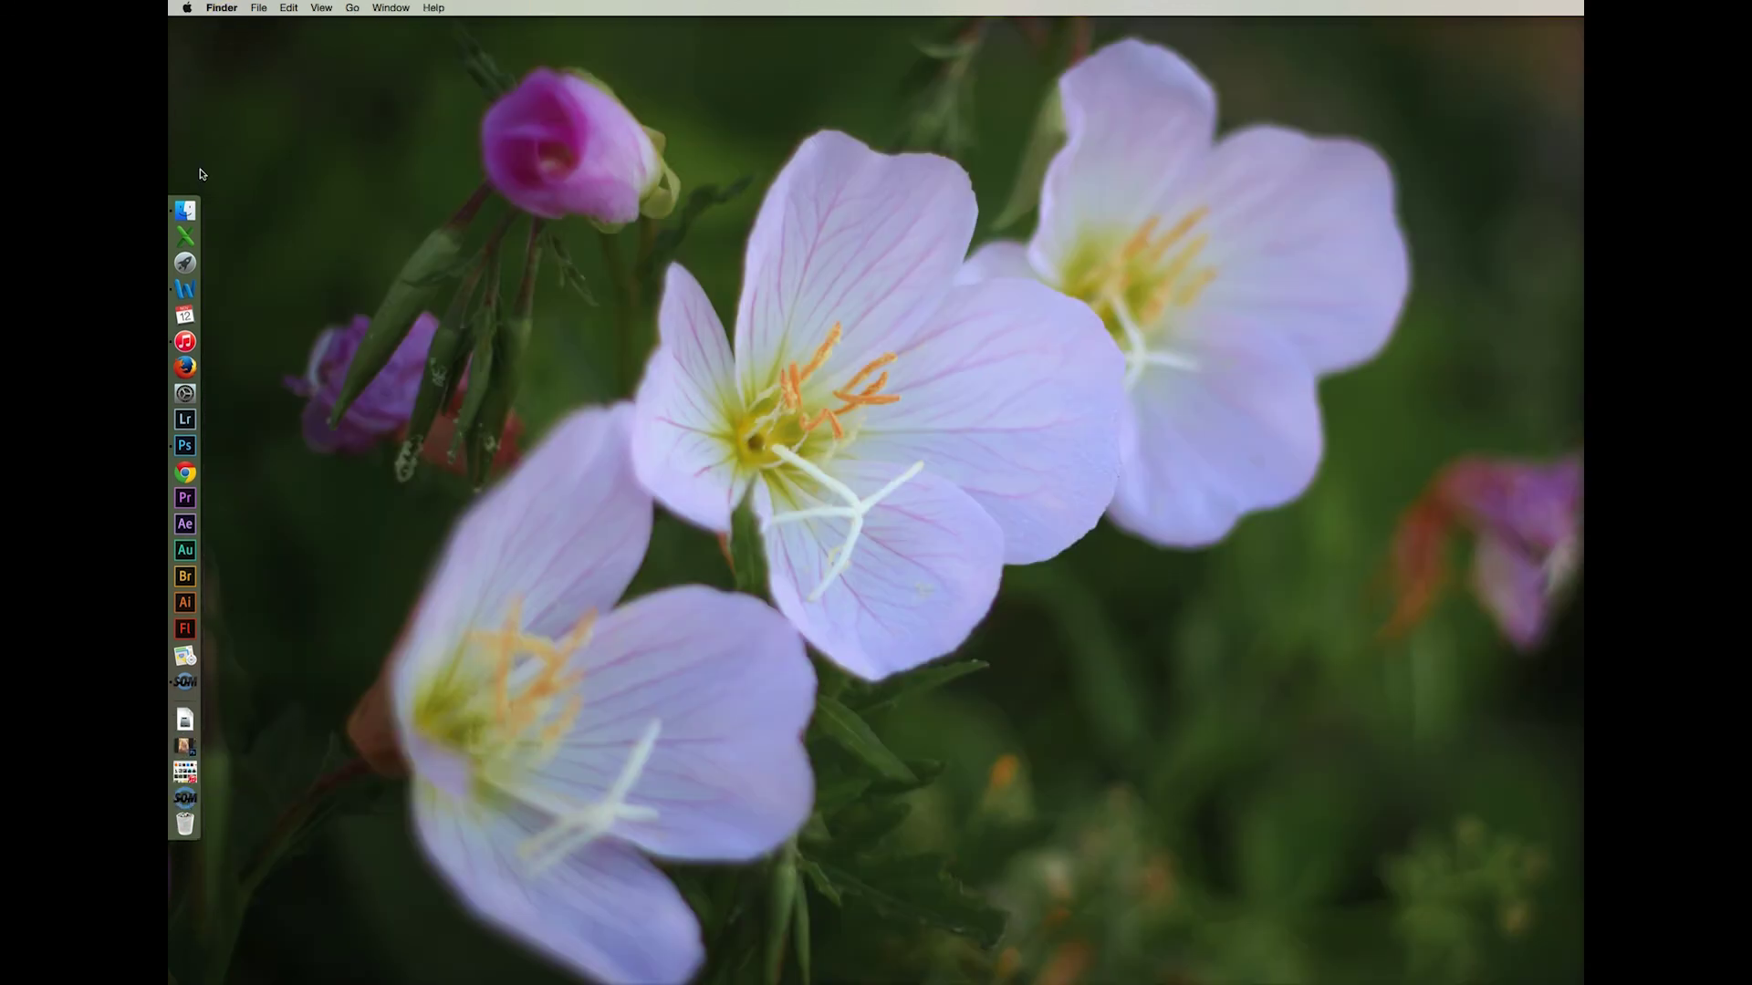
{"action": "left_click", "coordinate": [183, 212]}
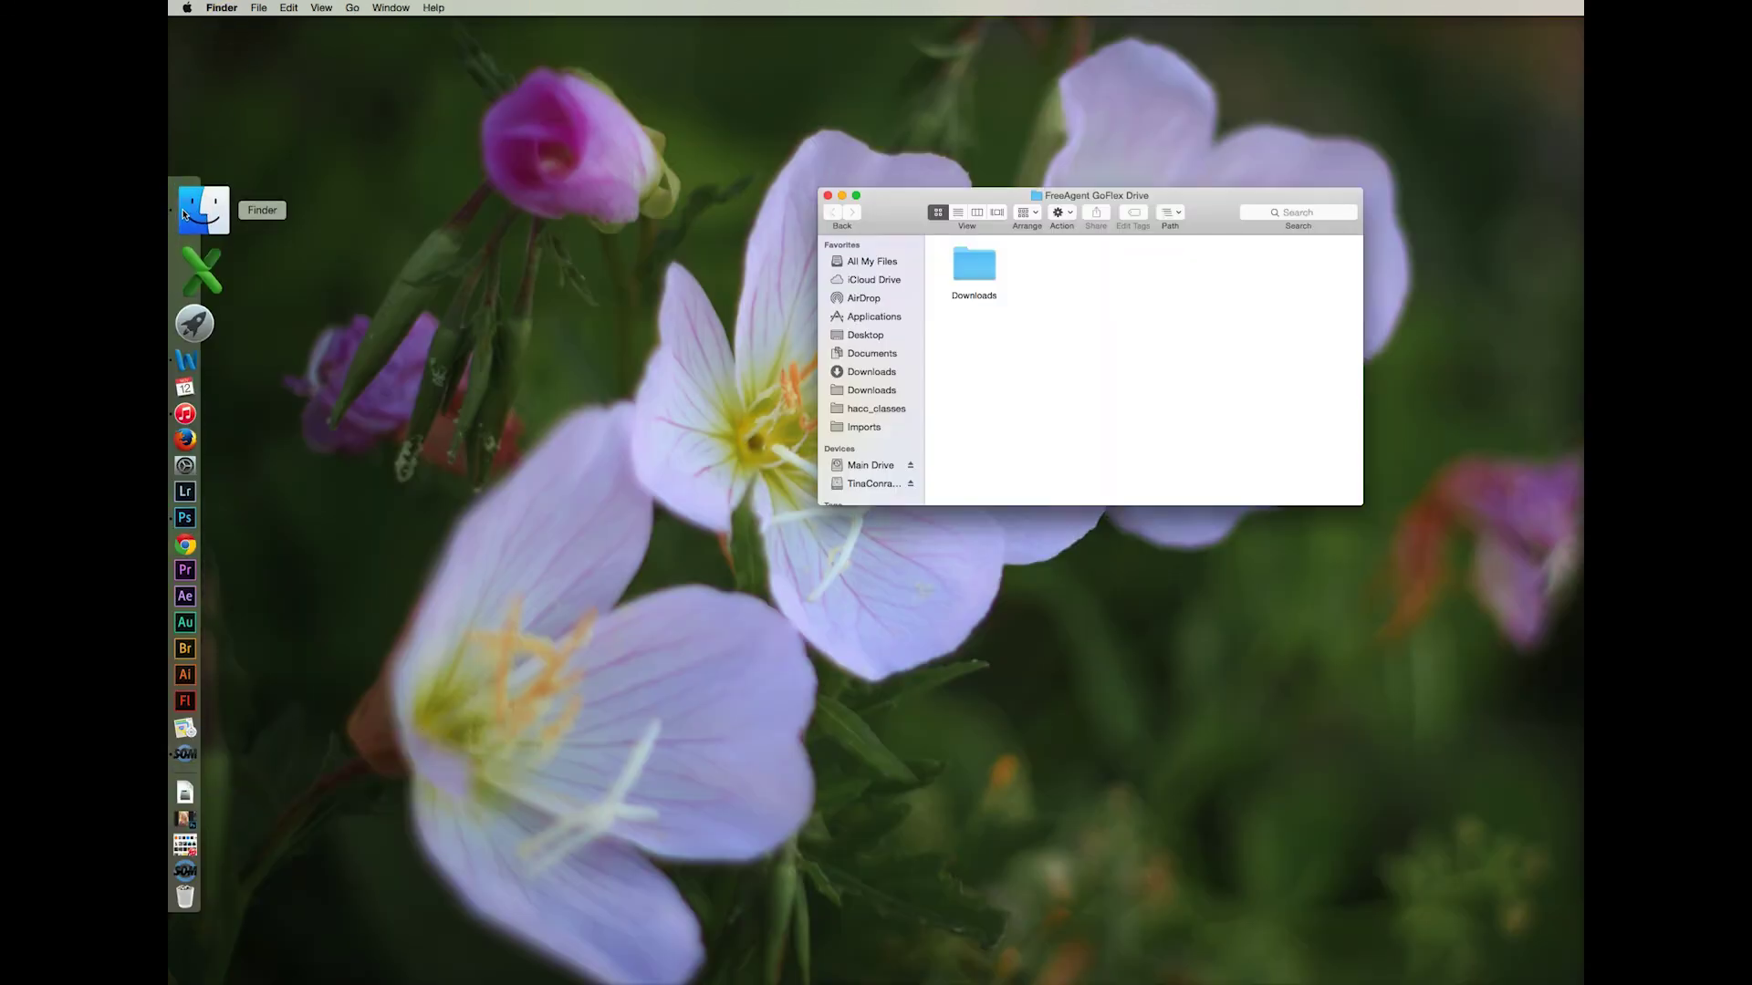
{"action": "left_click", "coordinate": [858, 338]}
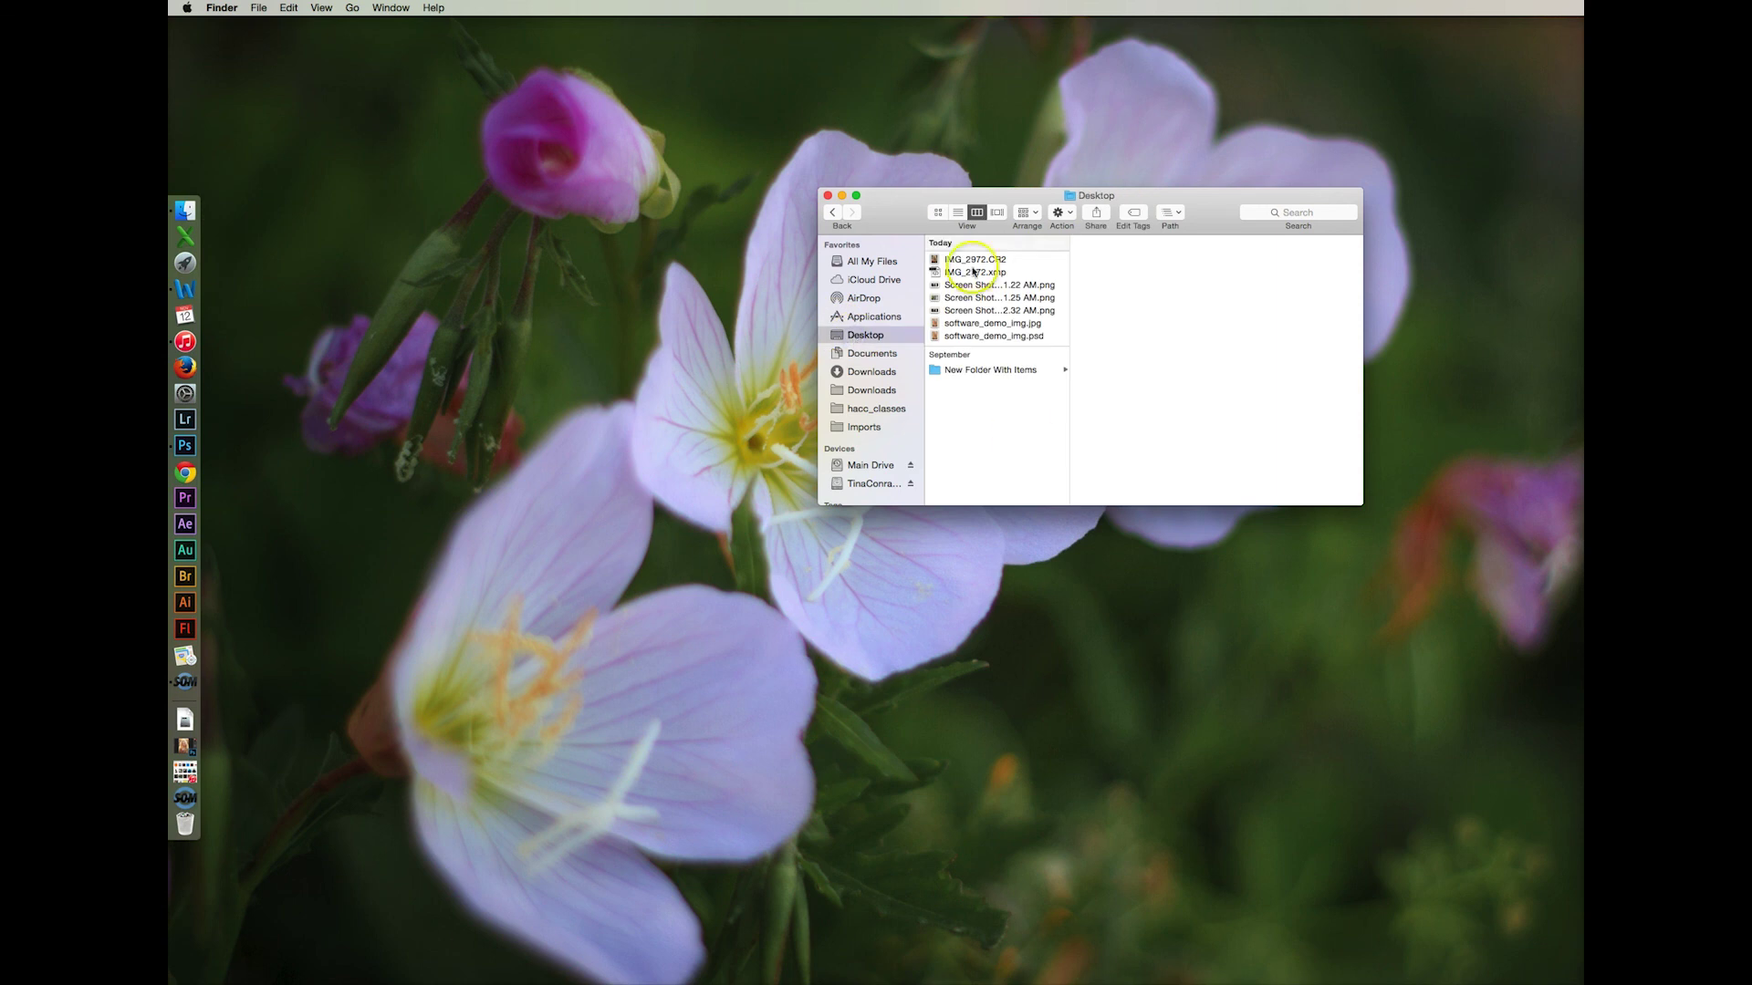
{"action": "double_click", "coordinate": [998, 263]}
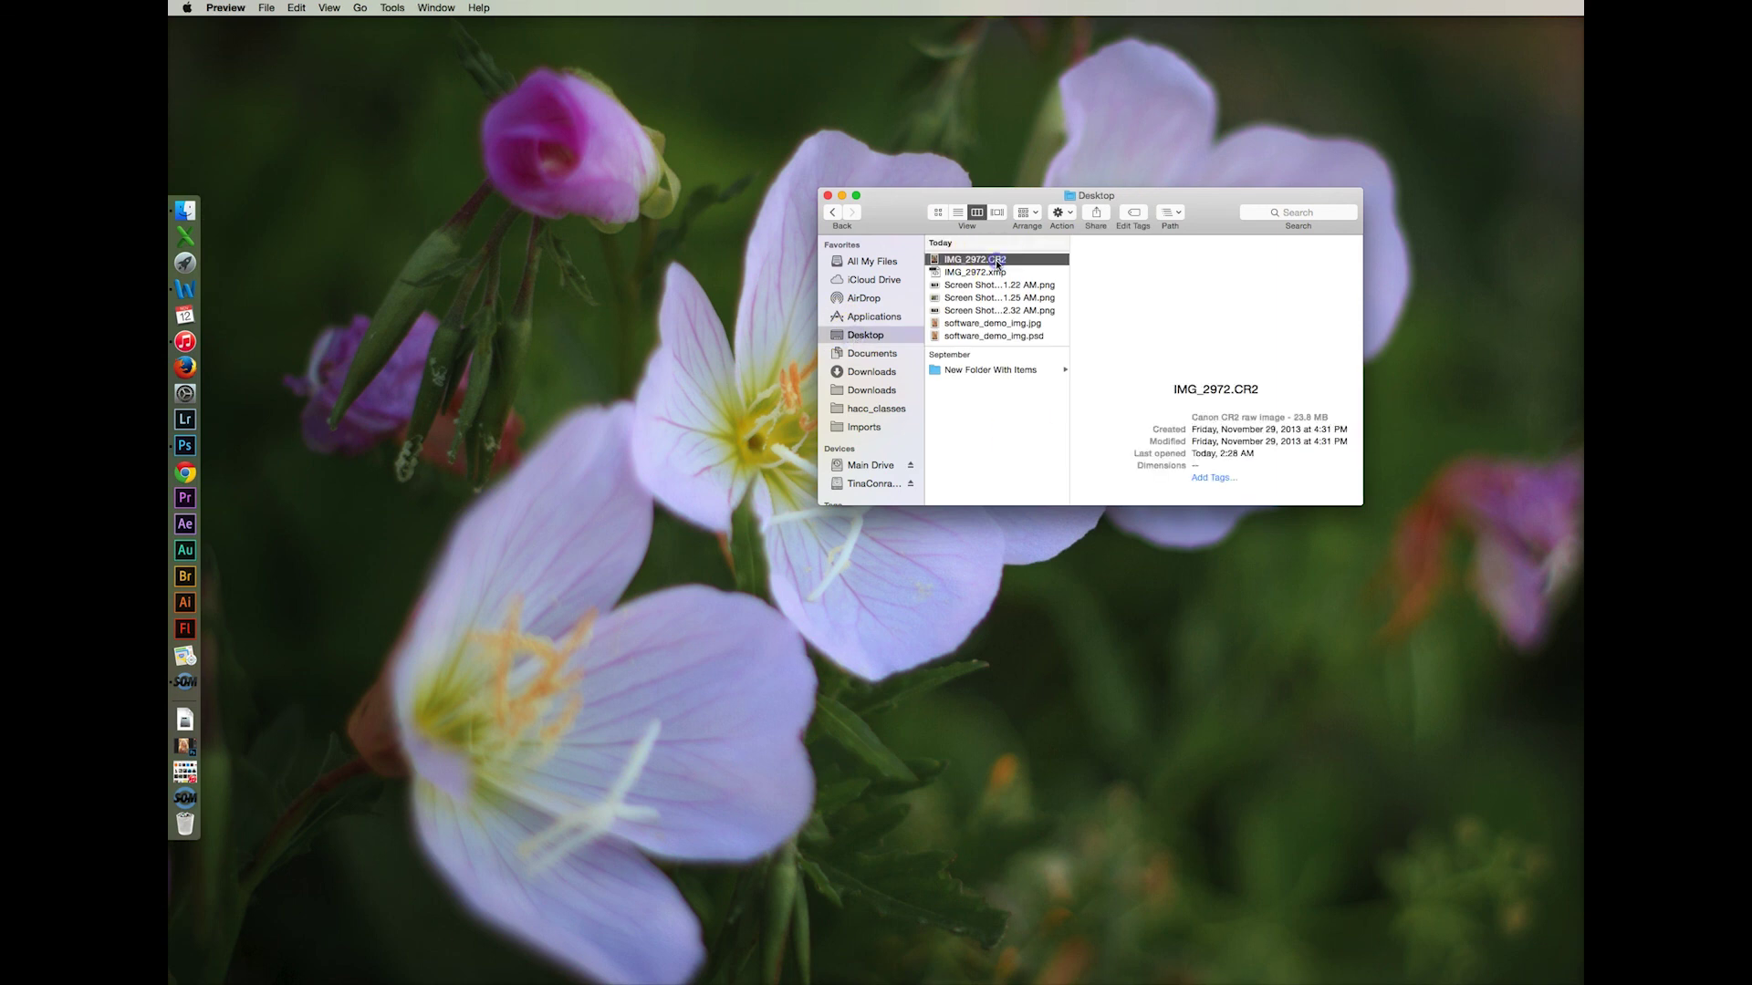